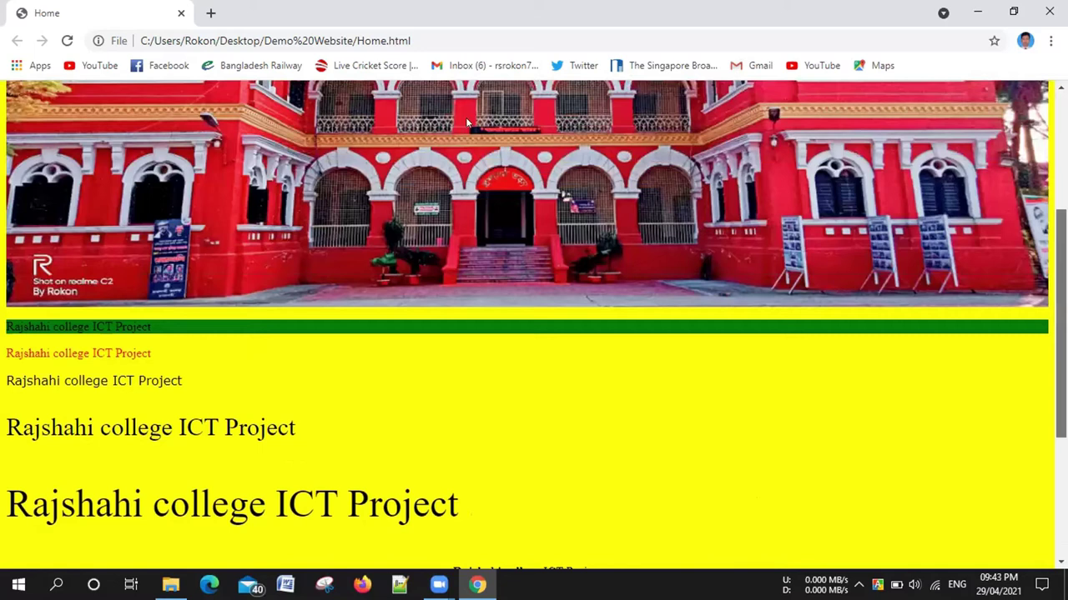
# Browse the college site's About page, then open its red Team page
pyautogui.scroll(1, 908, 206)
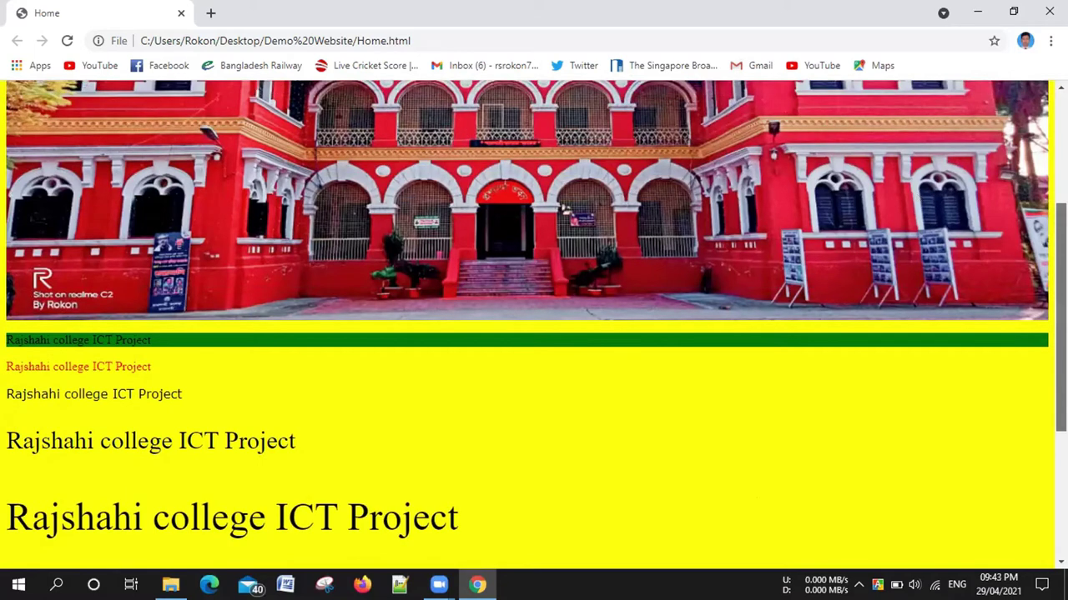
pyautogui.click(1031, 267)
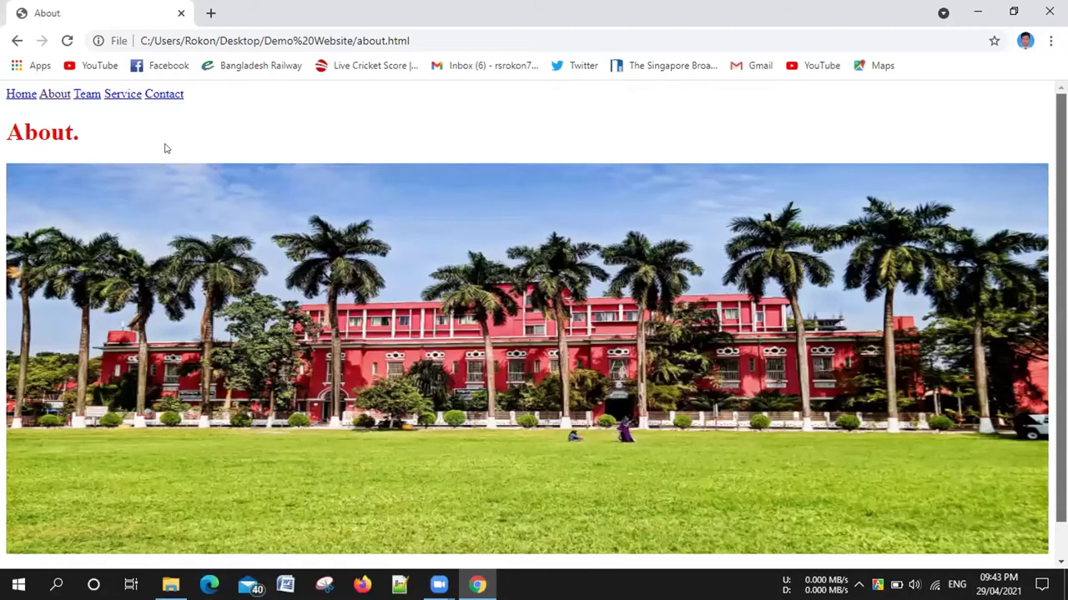
pyautogui.scroll(-1, 131, 121)
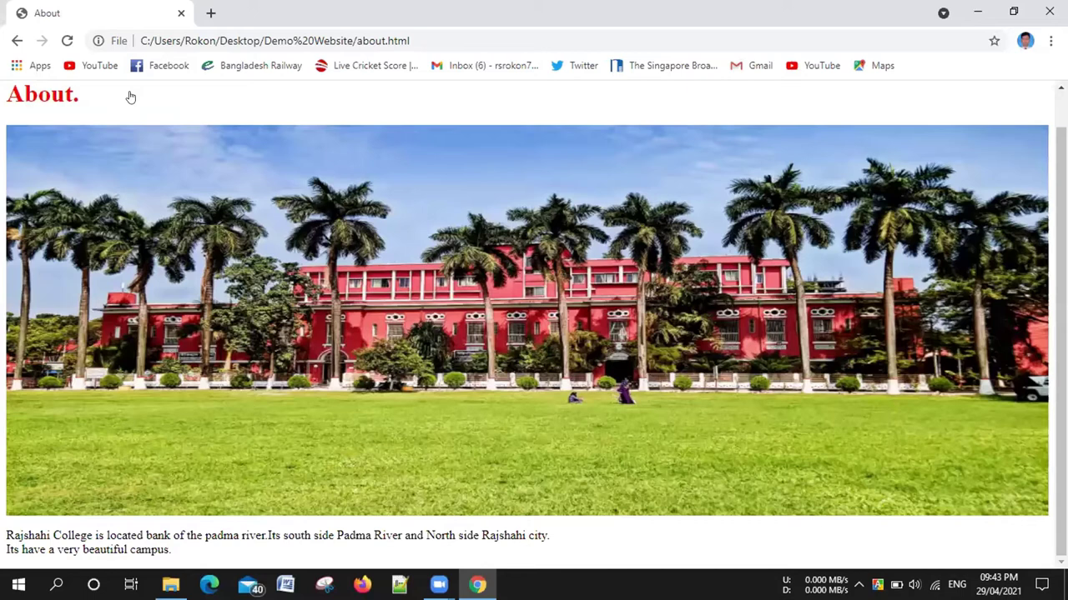
pyautogui.click(877, 213)
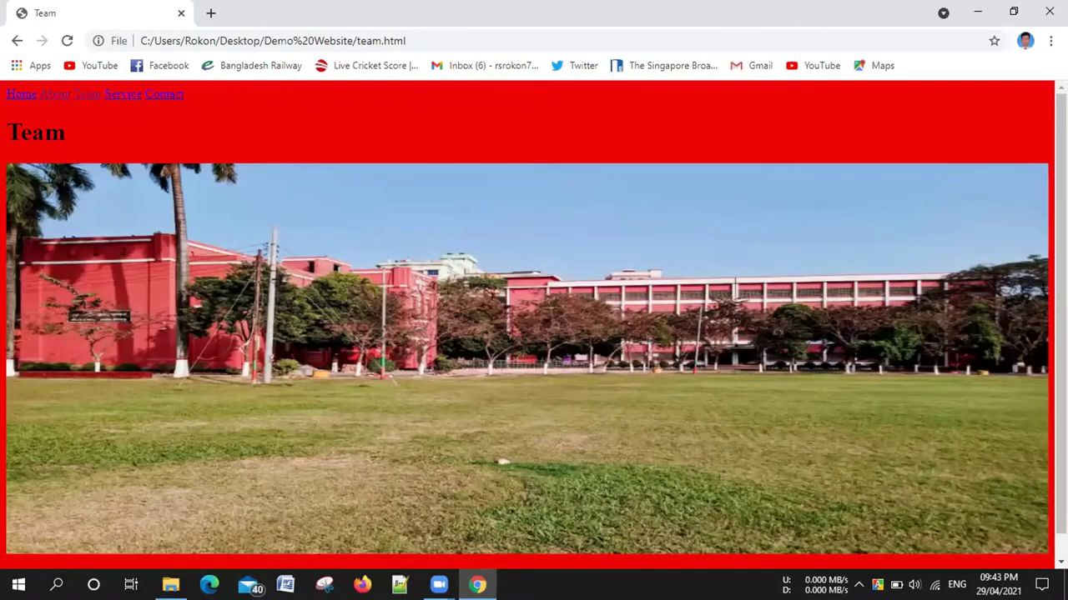
# View the Service page, then the Contact page, and restore the Chrome window to a smaller size
pyautogui.click(123, 93)
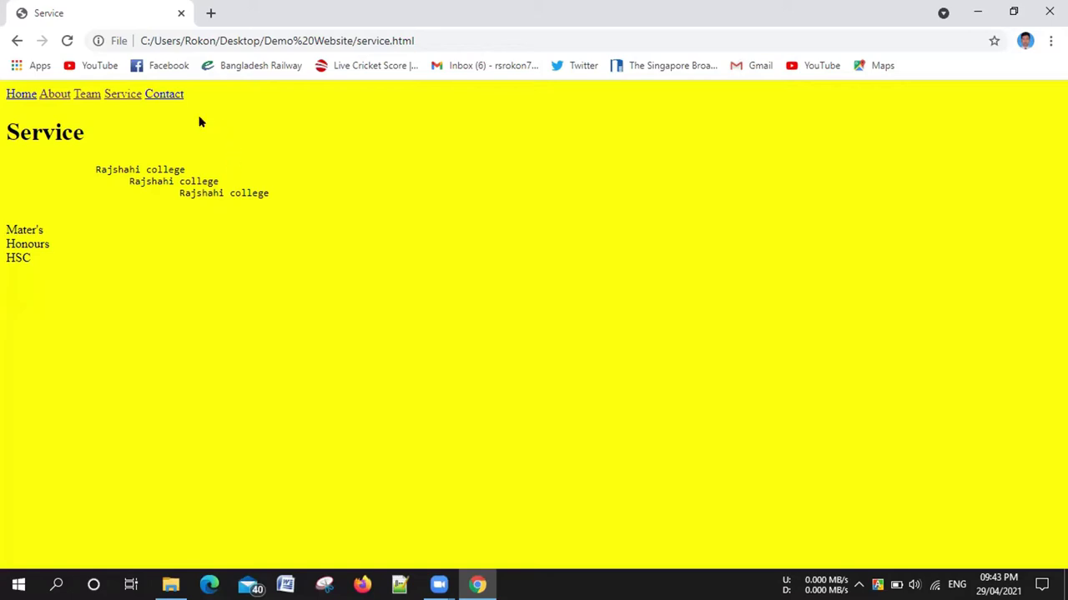
pyautogui.click(167, 94)
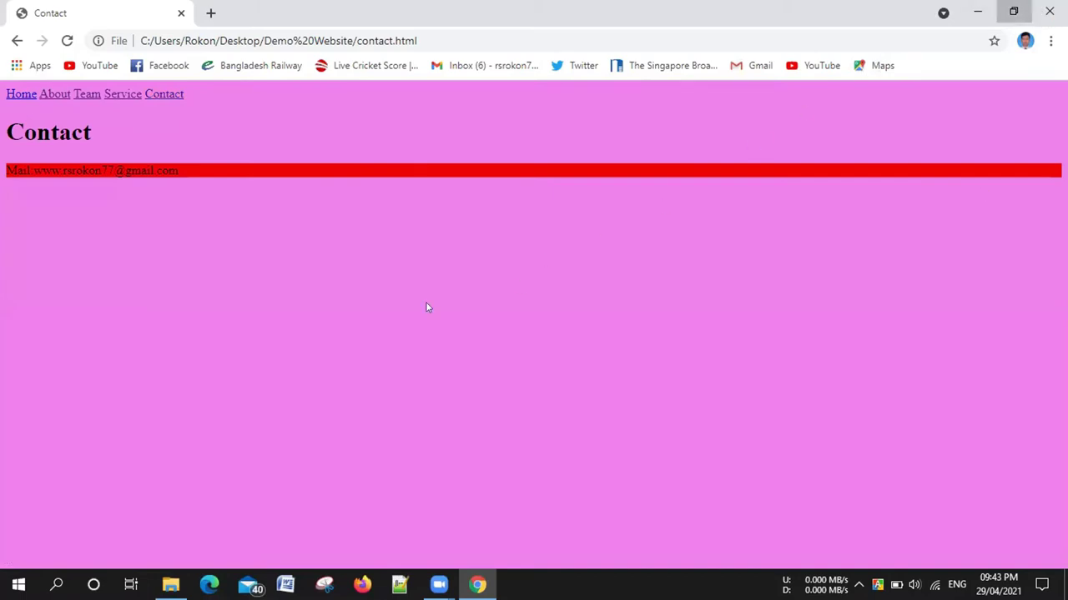
pyautogui.press('super+Down')
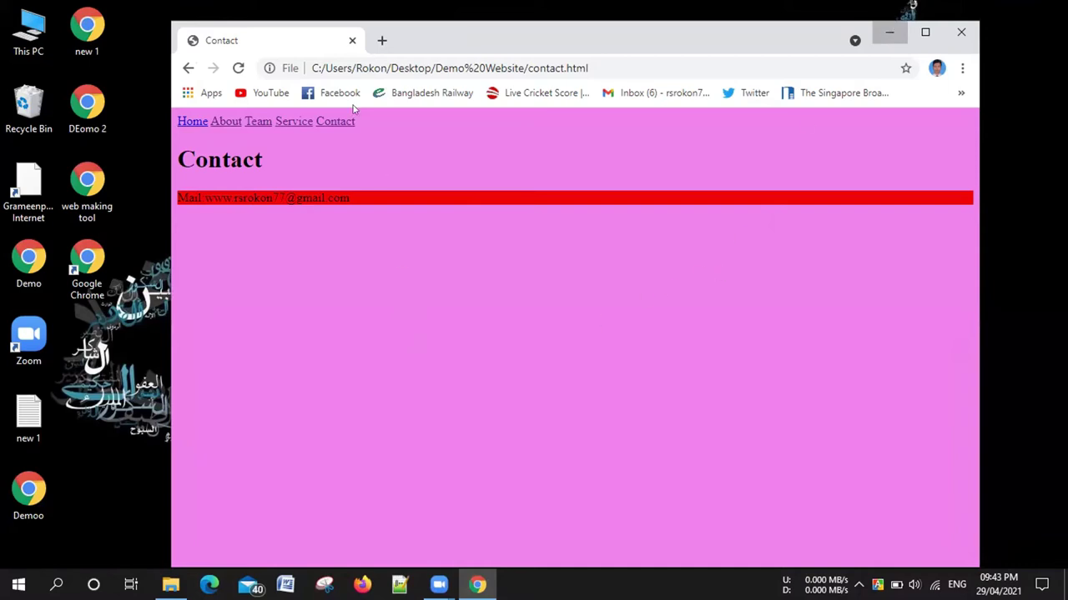
# Minimize Chrome and go up from Demo Website to the Desktop in File Explorer
pyautogui.click(889, 32)
pyautogui.press('Down')
pyautogui.press('Down')
pyautogui.press('Down')
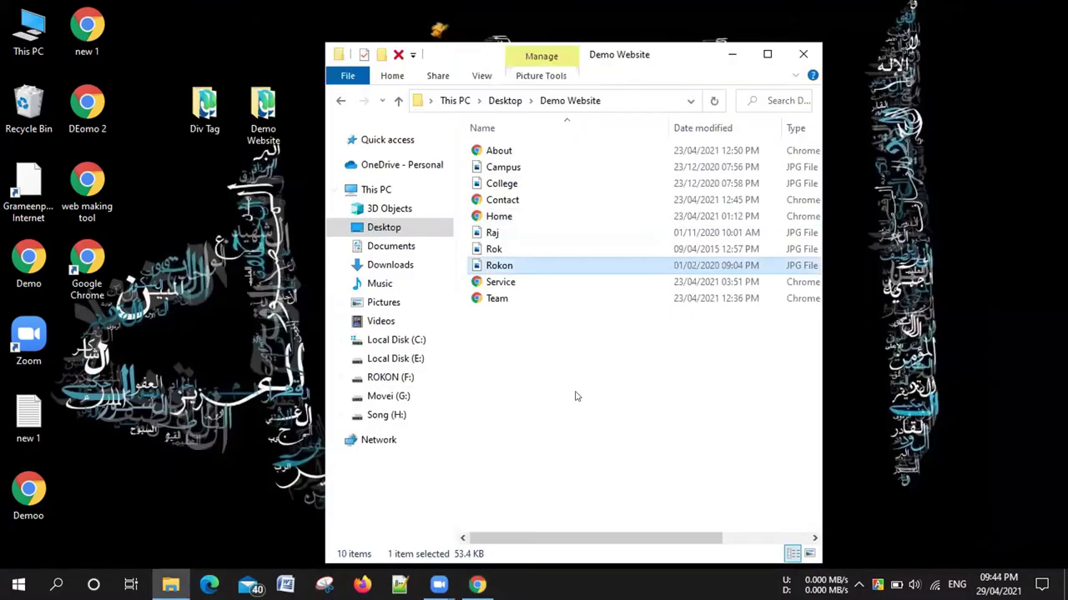
pyautogui.press('BackSpace')
# Open the Div Tag folder from the Desktop listing and select the Container and Table files
pyautogui.click(577, 348)
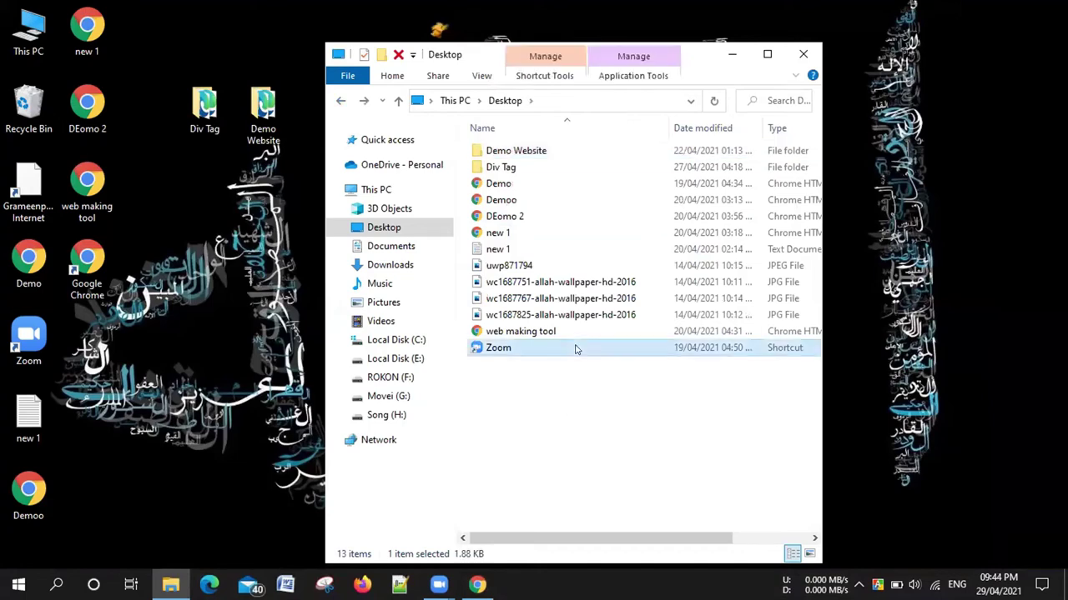
pyautogui.click(583, 198)
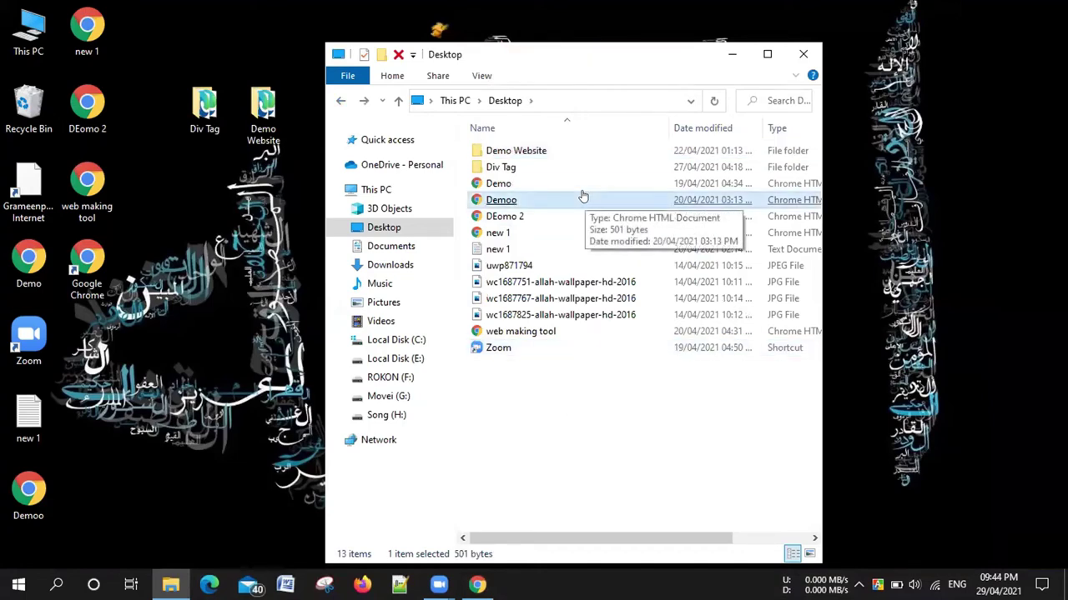
pyautogui.click(567, 183)
pyautogui.doubleClick(559, 171)
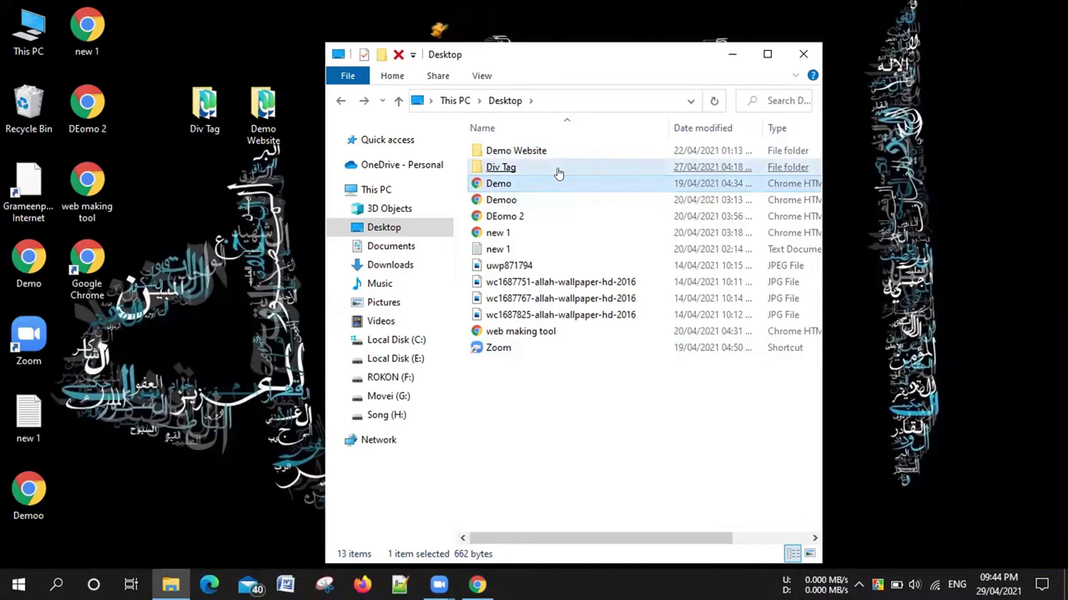
pyautogui.click(557, 170)
pyautogui.click(582, 369)
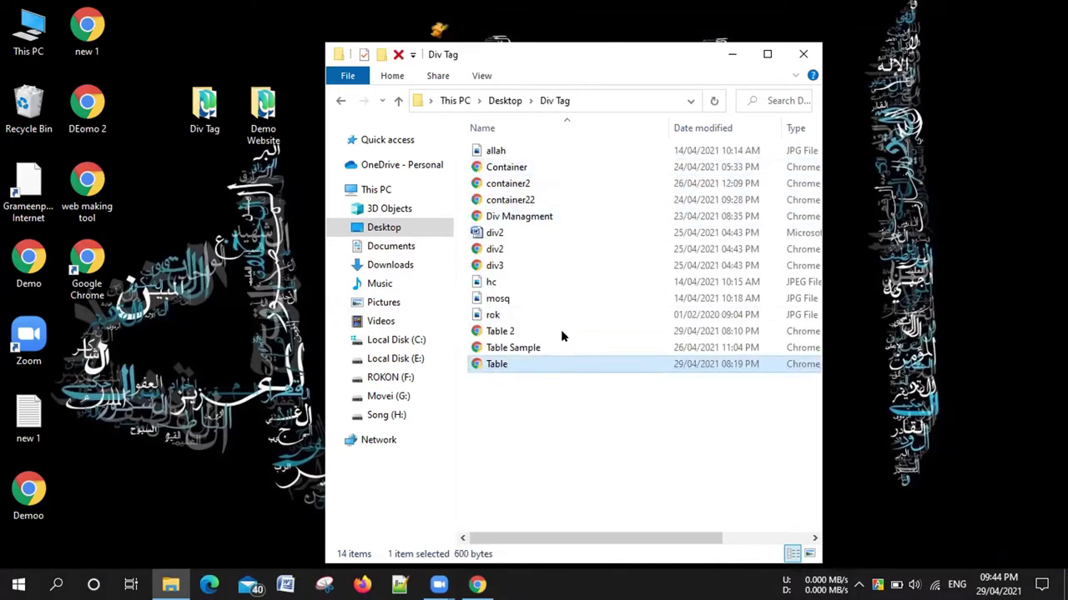
# Open container2.html in Chrome and scroll through its layout
pyautogui.doubleClick(542, 185)
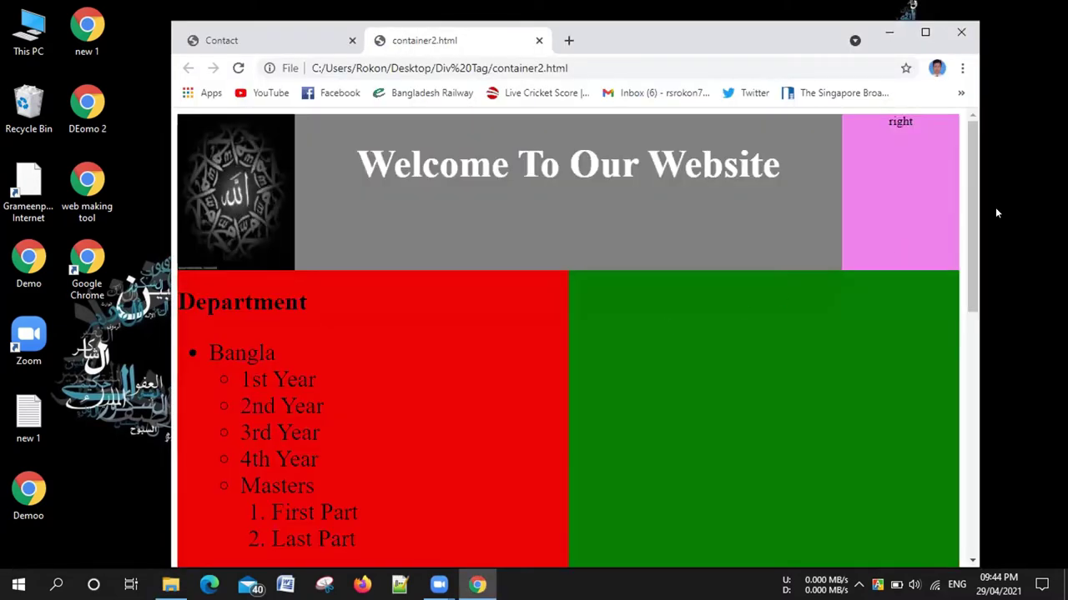
pyautogui.scroll(-2, 968, 251)
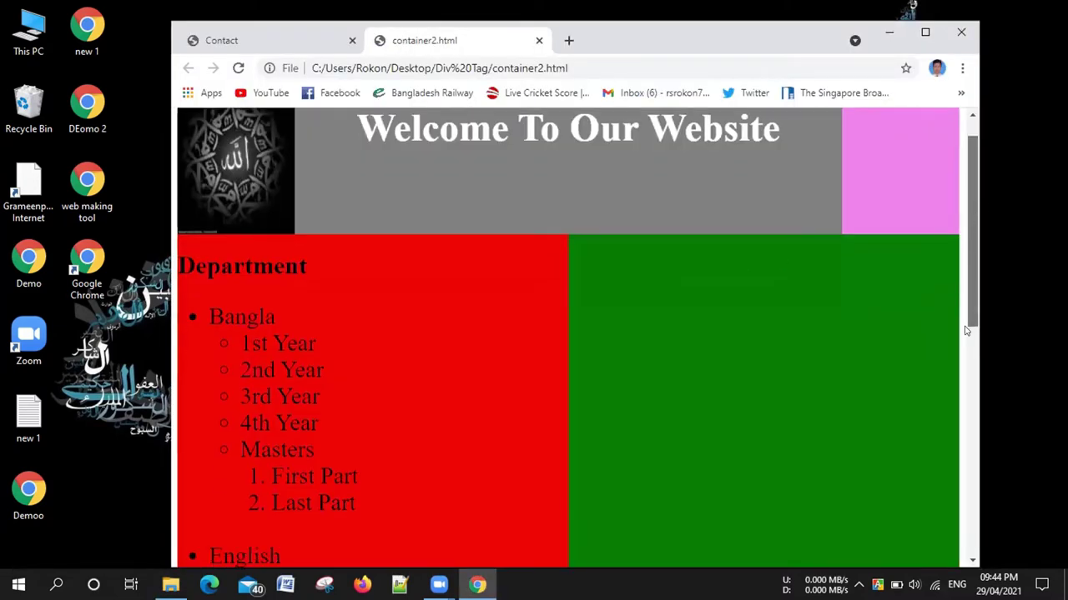
pyautogui.scroll(-2, 966, 342)
pyautogui.scroll(4, 966, 341)
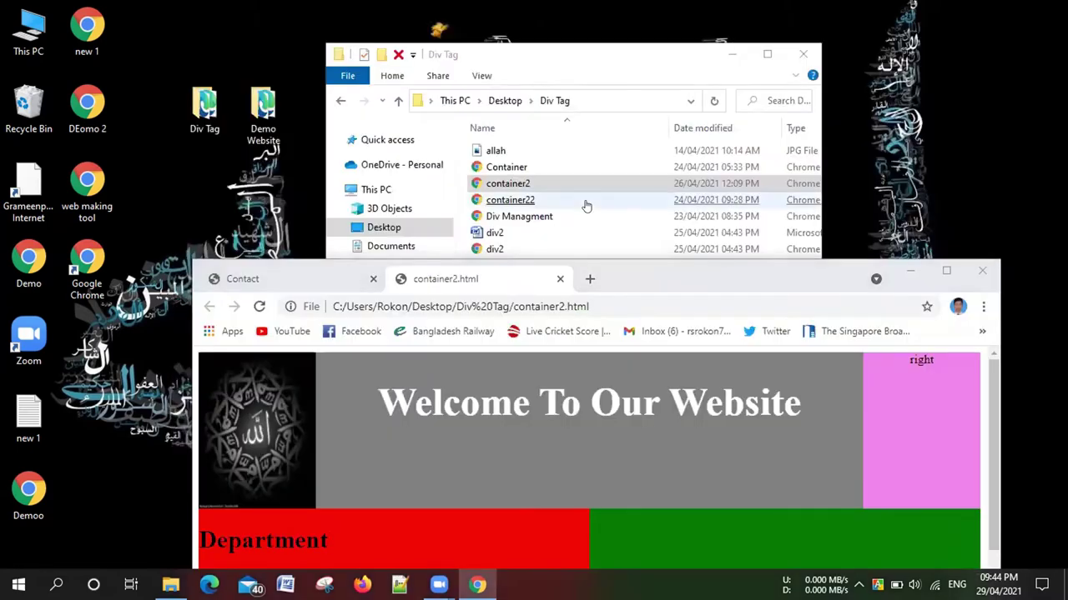
# Open container22.html in a maximized Chrome window, then select Div Managment back in Explorer
pyautogui.press('Return')
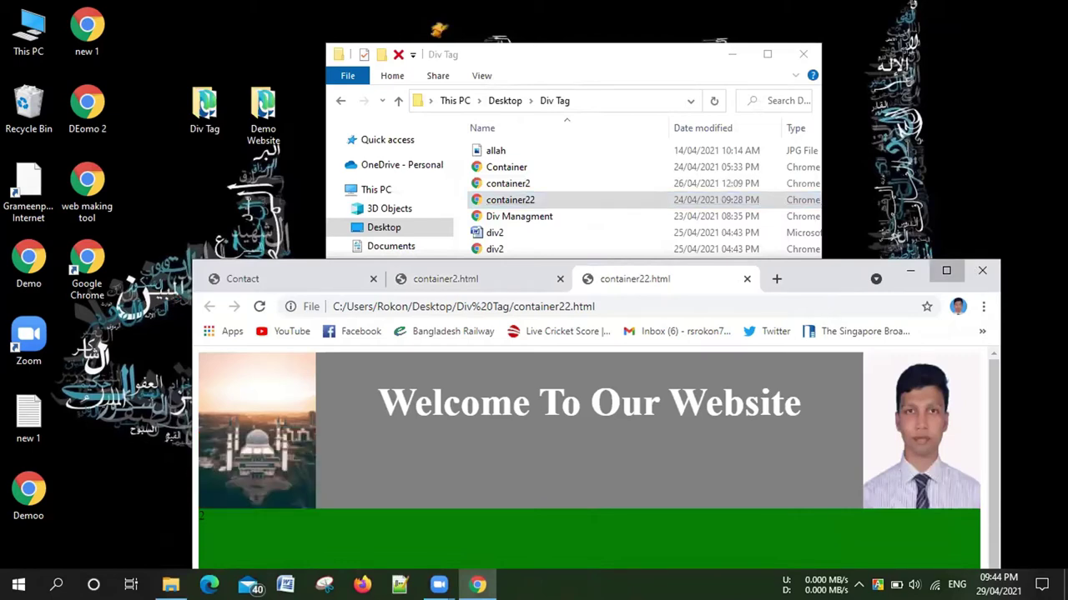
pyautogui.click(946, 270)
pyautogui.scroll(-2, 946, 271)
pyautogui.scroll(1, 946, 271)
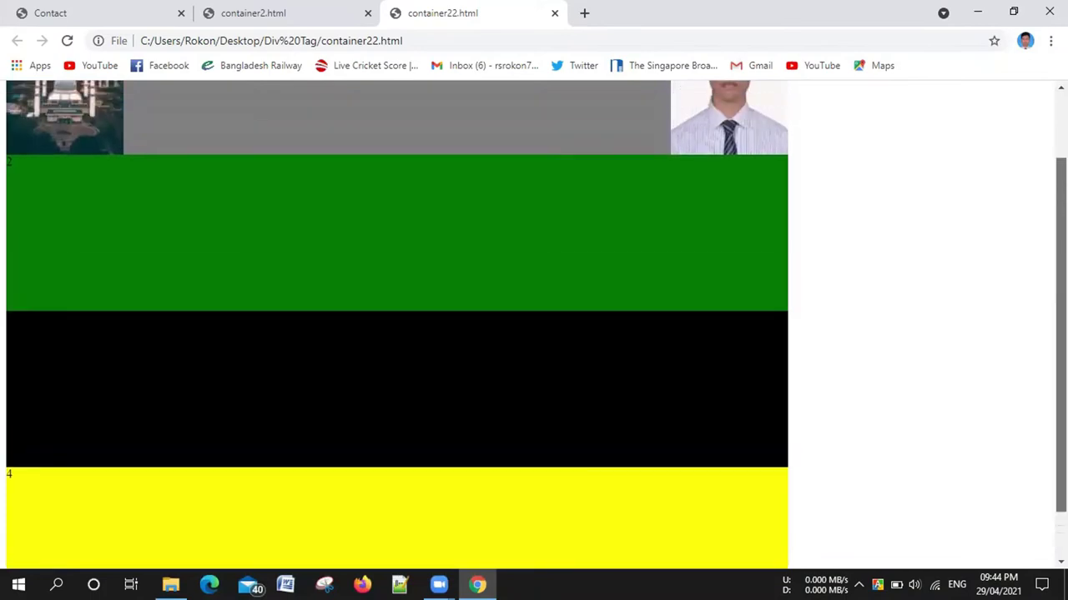
pyautogui.scroll(1, 1049, 161)
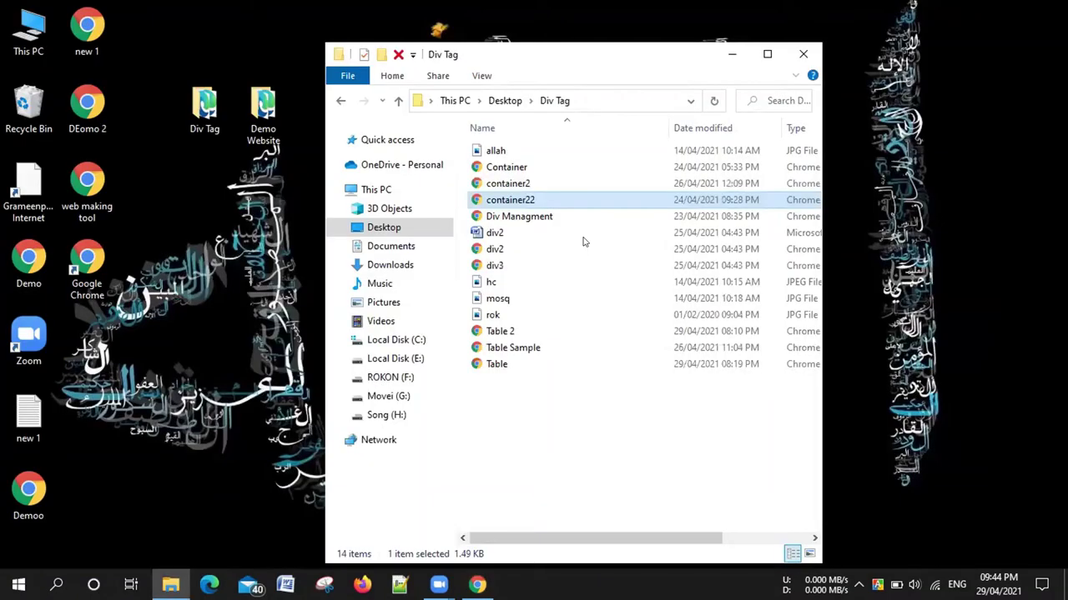
pyautogui.press('Down')
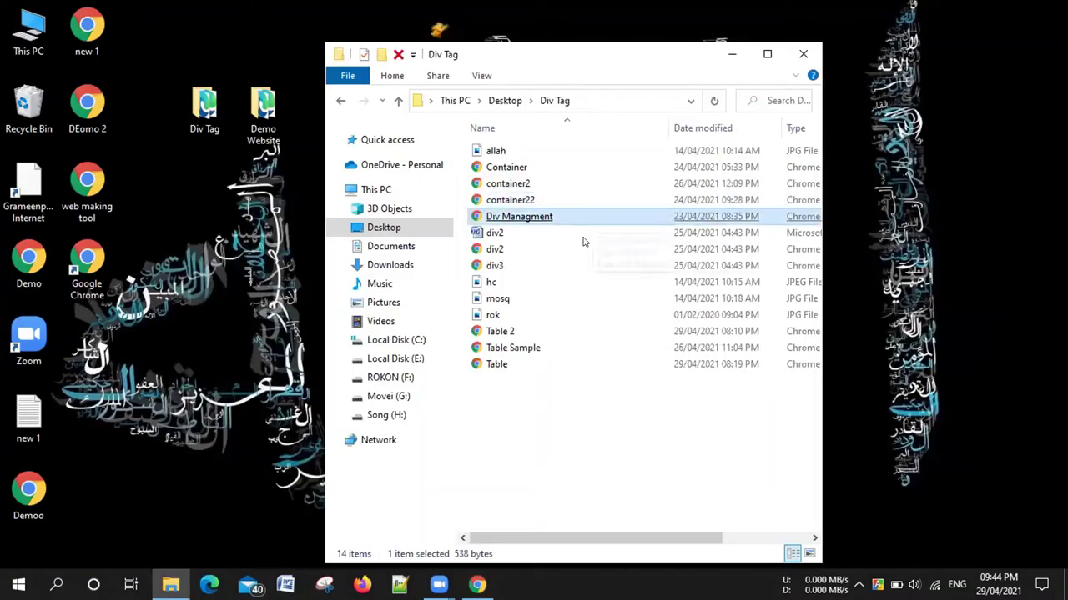
# Open Div Managment.html in Chrome, minimize it, and select div2, Table 2 and Table in Explorer
pyautogui.doubleClick(592, 218)
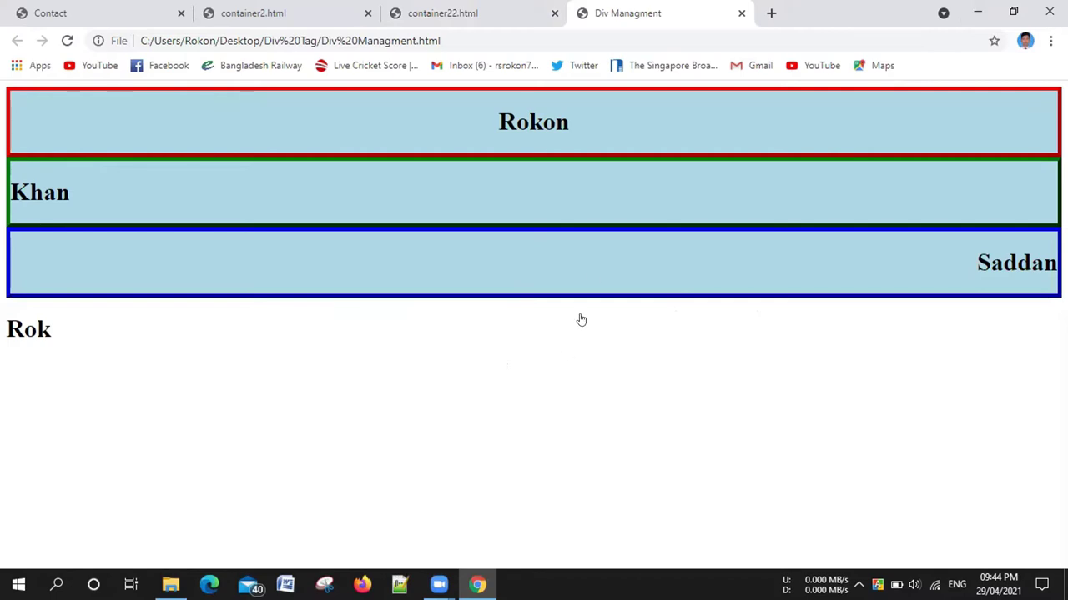
pyautogui.press('super+Down')
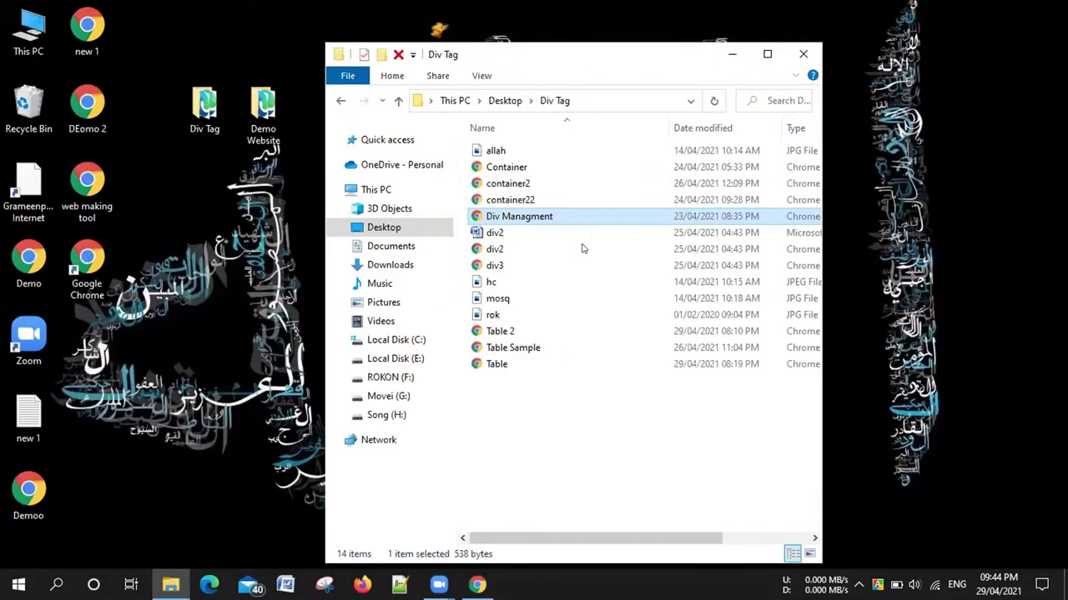
pyautogui.click(582, 249)
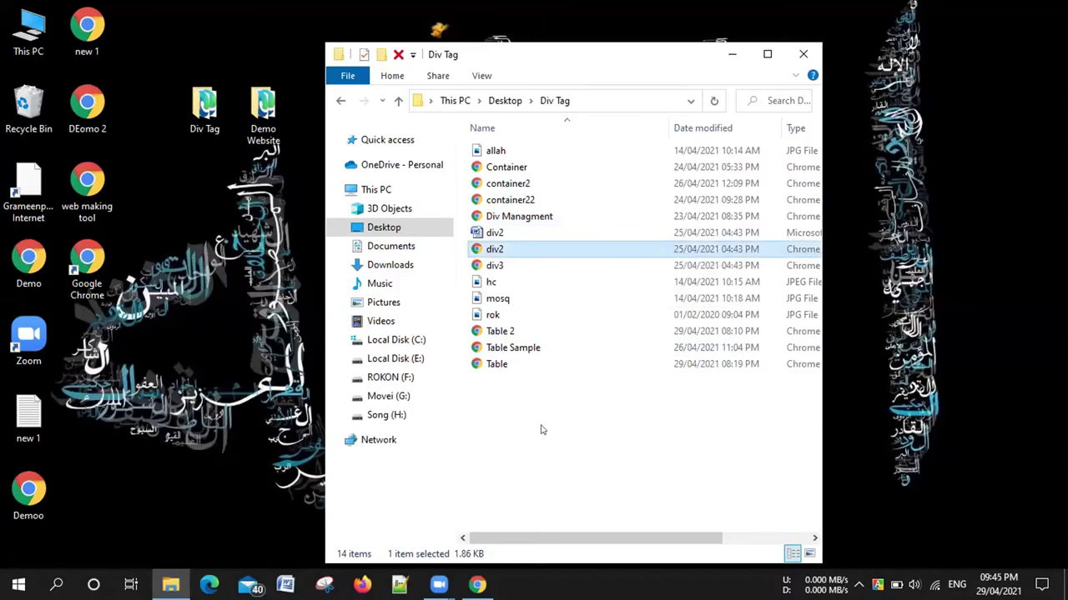
pyautogui.click(528, 335)
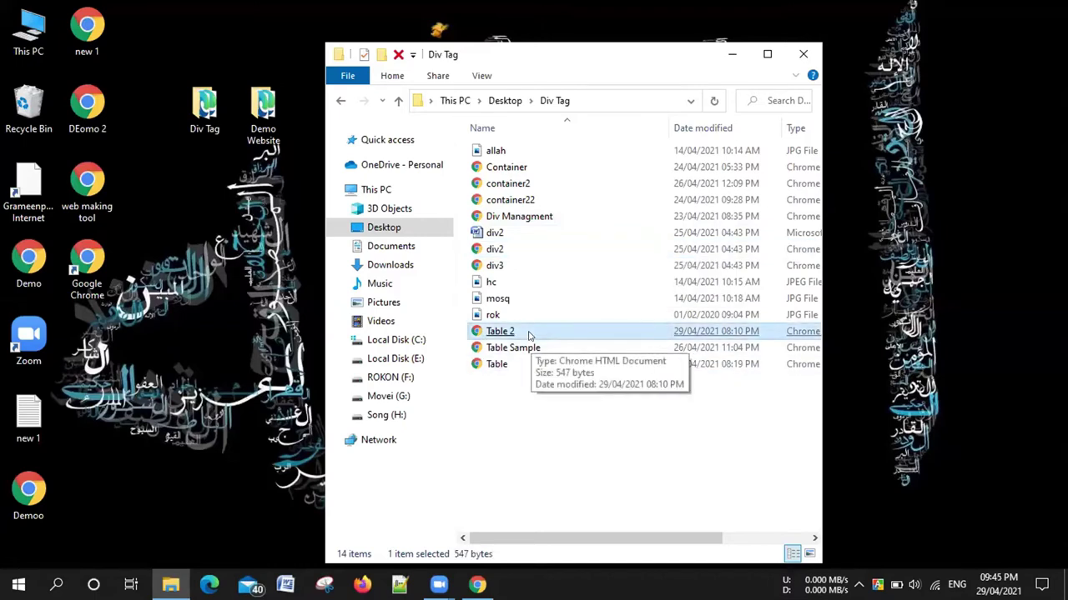
pyautogui.click(517, 367)
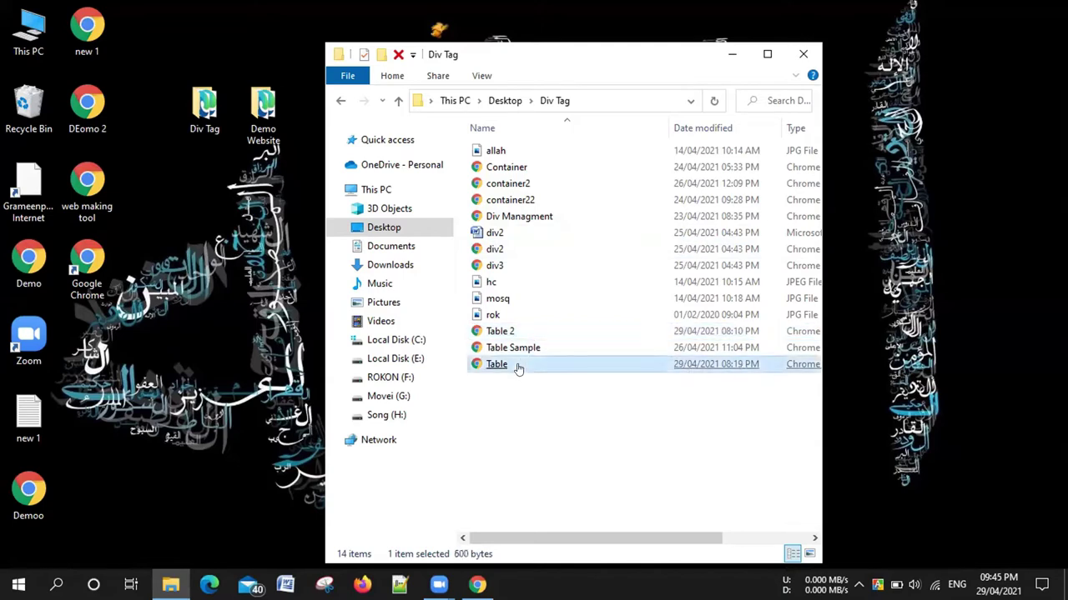
# Open Table.html in Chrome, restore the window, and pull its tab into a separate window
pyautogui.doubleClick(517, 368)
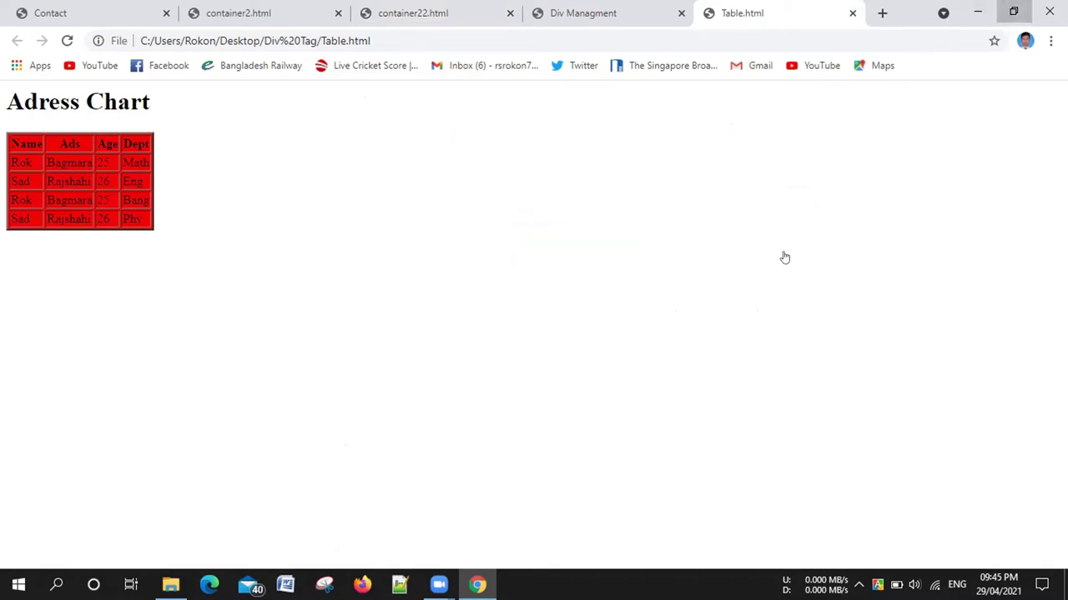
pyautogui.press('super+Down')
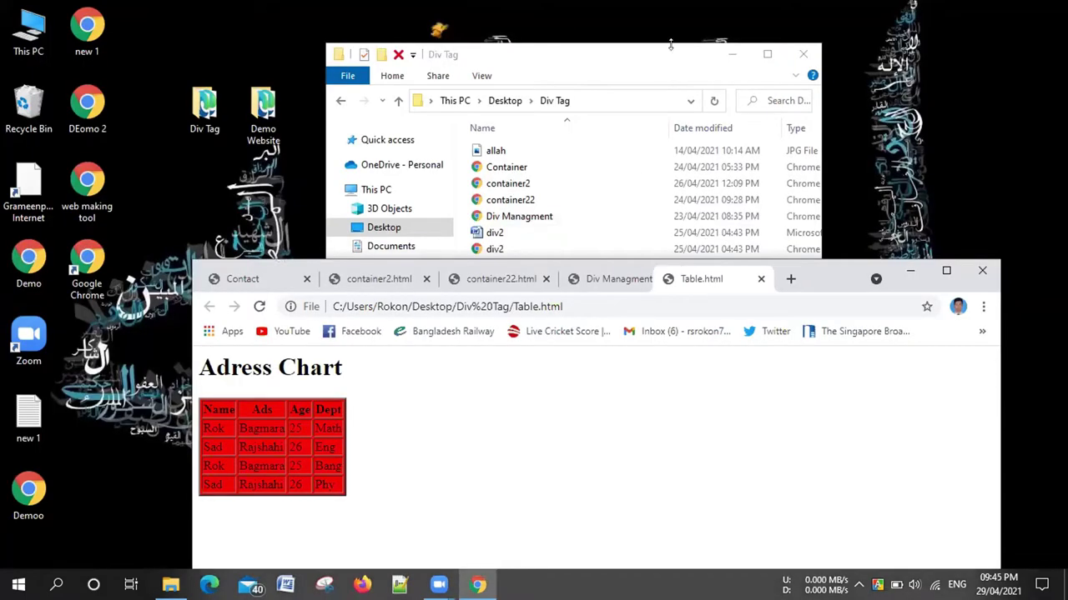
pyautogui.moveTo(701, 278); pyautogui.dragTo(222, 144)
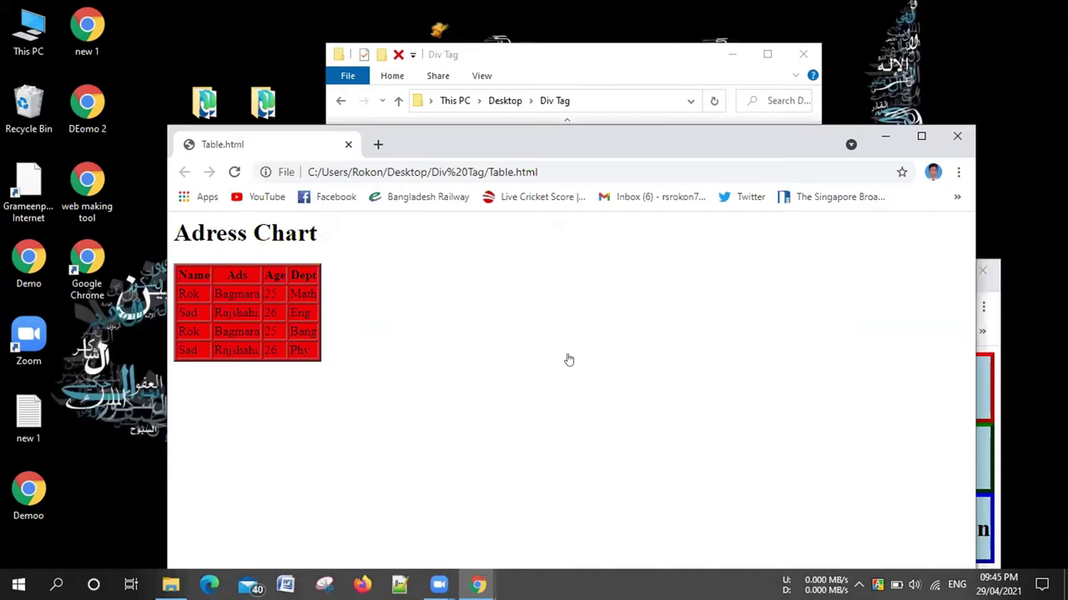
pyautogui.hotkey('alt', 'Tab')
# Open Table Sample.html, then Table 2.html with the Class Roll table, returning to Explorer after each
pyautogui.doubleClick(577, 345)
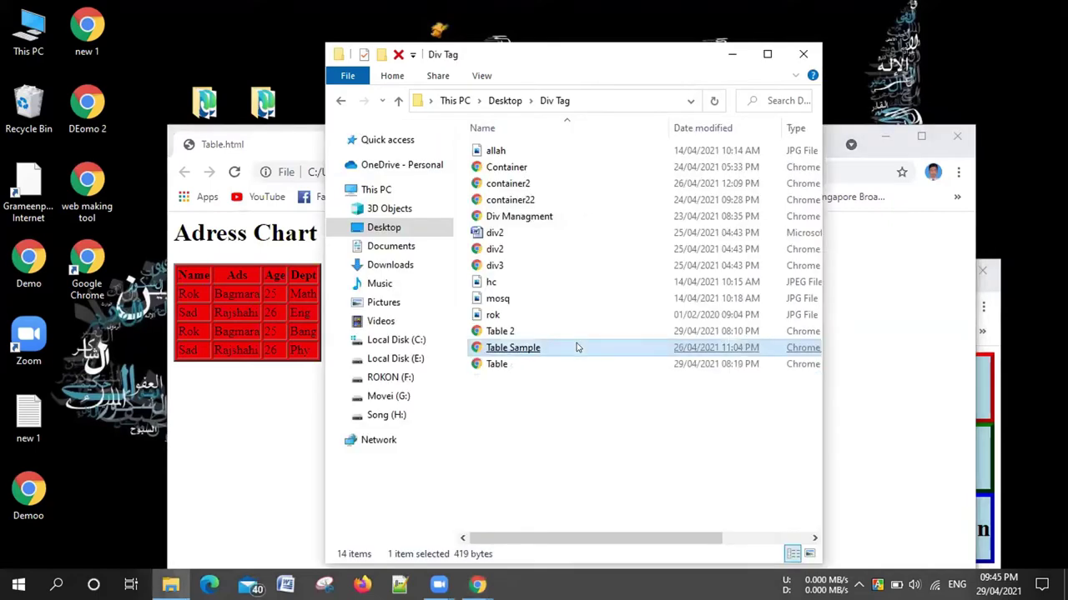
pyautogui.click(656, 70)
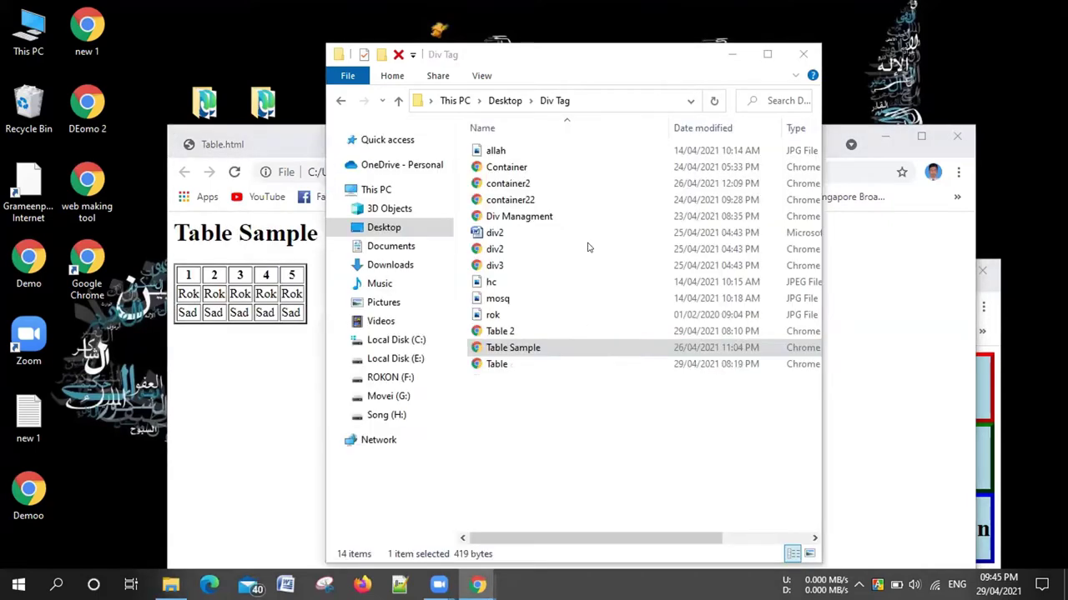
pyautogui.doubleClick(554, 331)
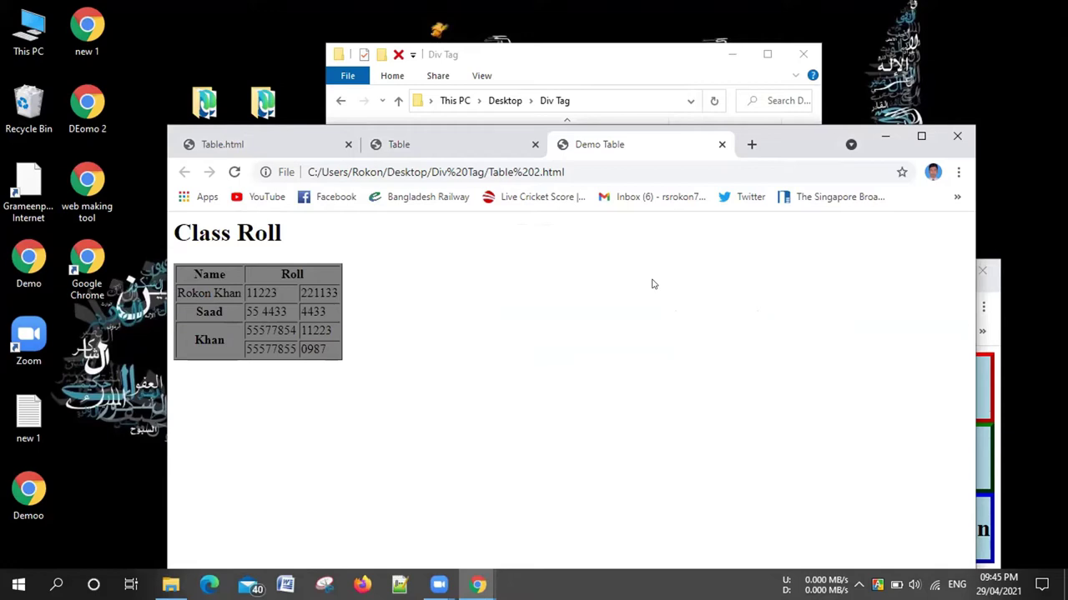
pyautogui.click(680, 55)
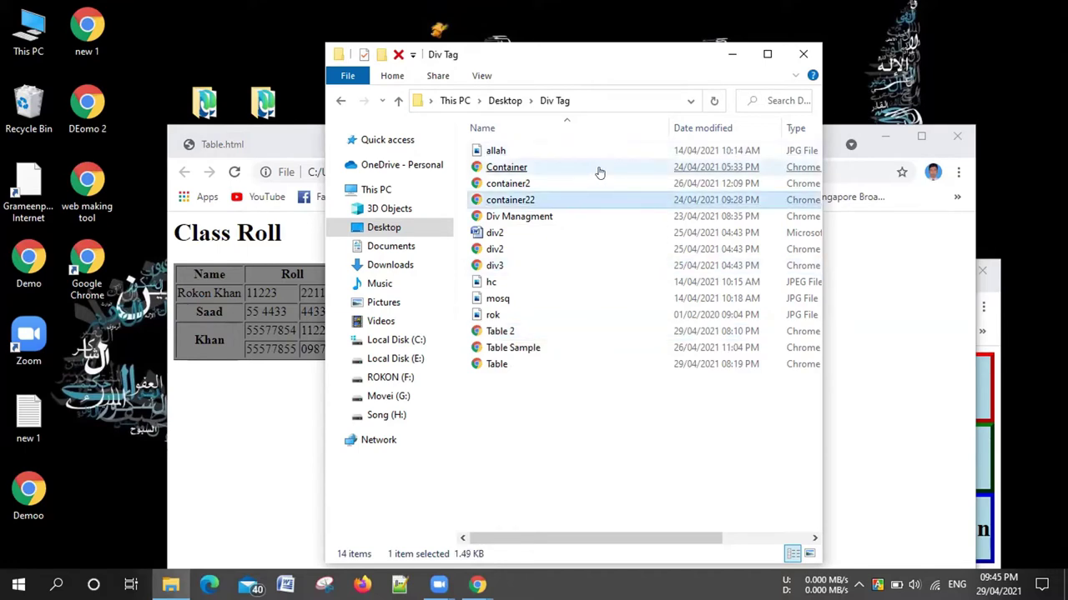
# Open Container.html's colour-band layout in Chrome and move it to a separate window
pyautogui.moveTo(599, 172)
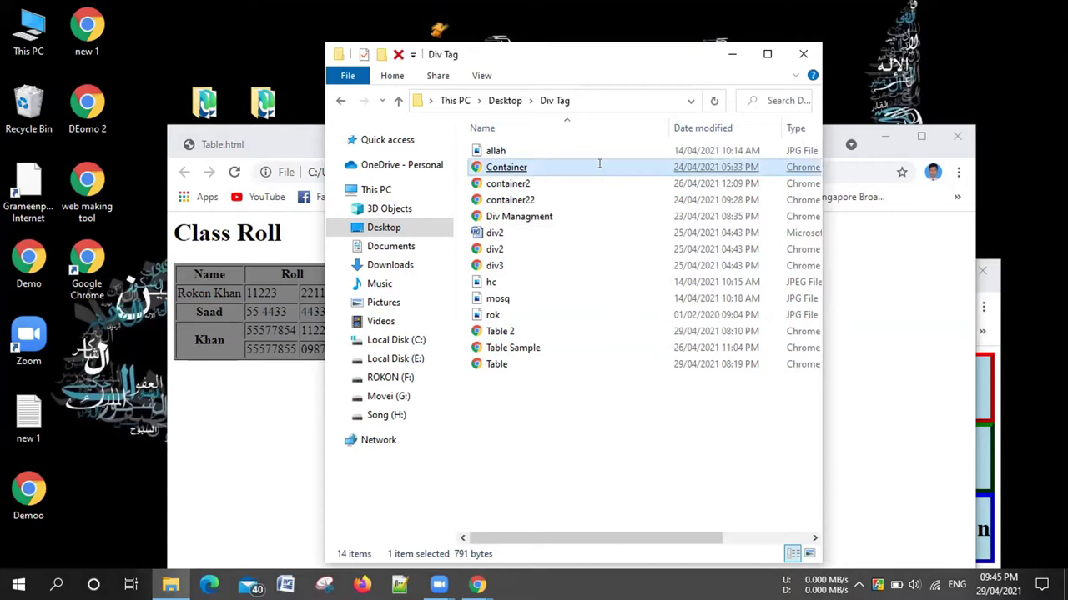
pyautogui.click(599, 166)
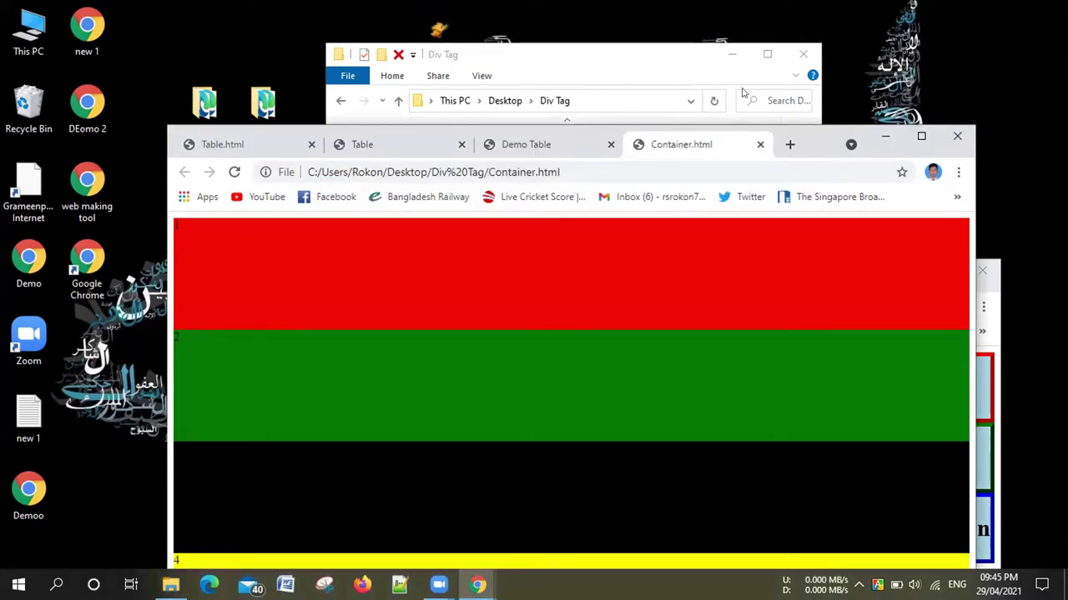
pyautogui.middleClick(722, 143)
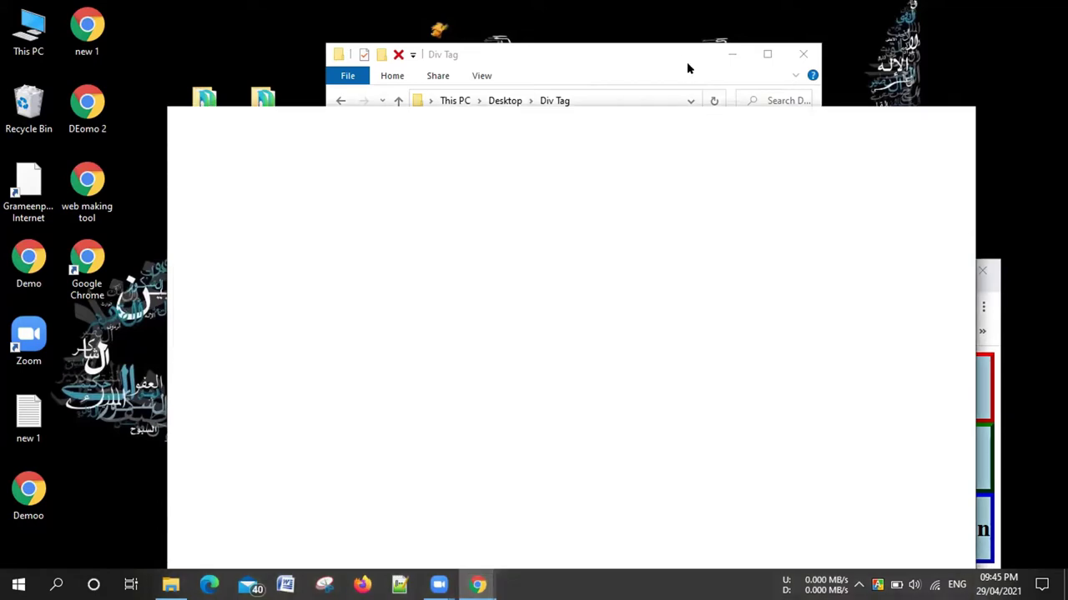
# Go back to the Desktop in Explorer and open web making tool.html in Chrome
pyautogui.click(339, 102)
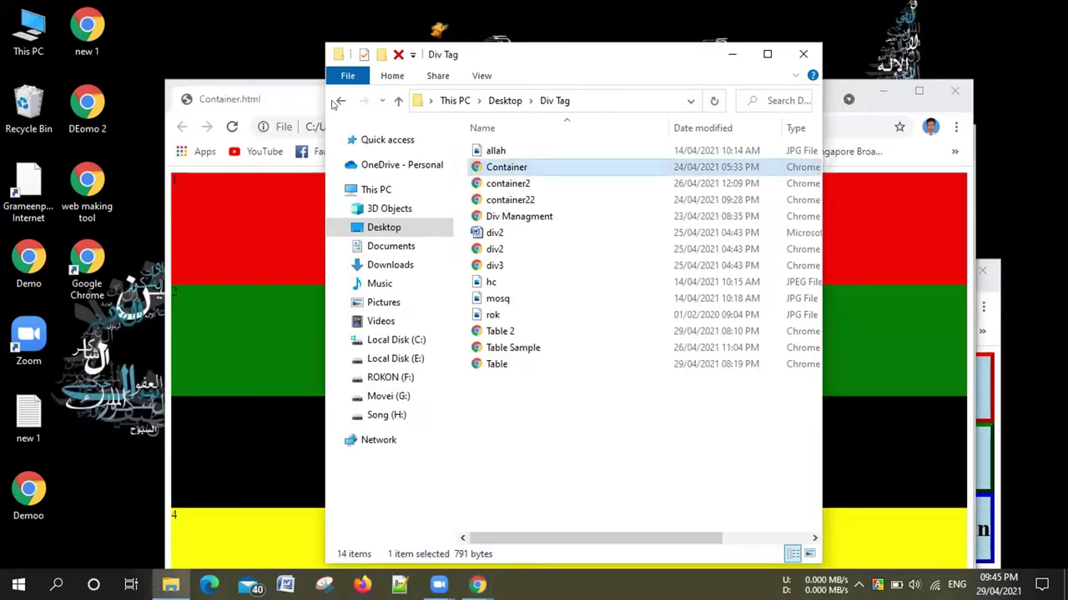
pyautogui.click(340, 100)
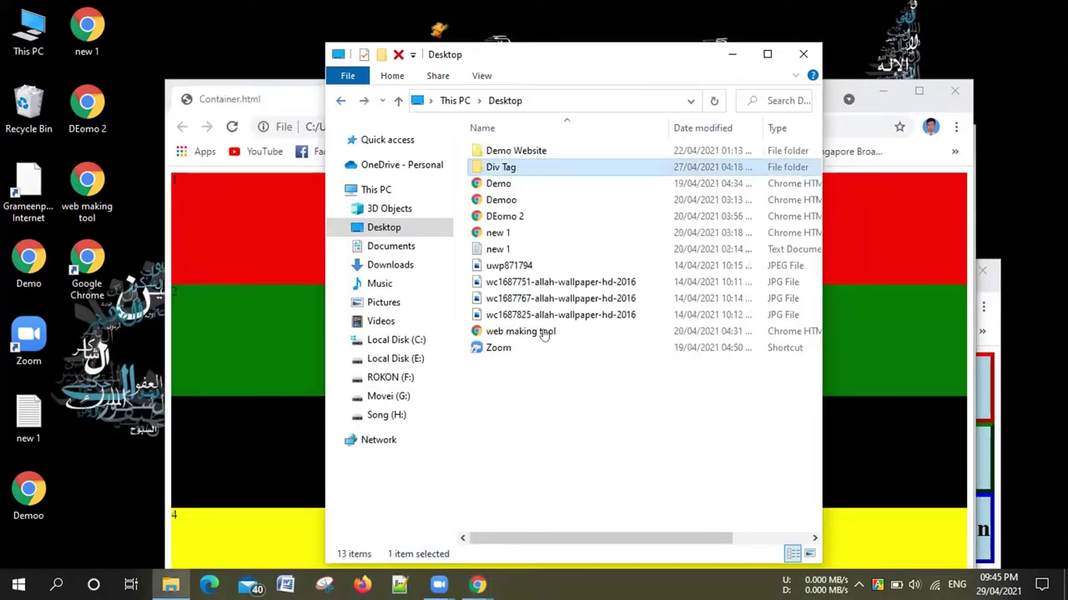
pyautogui.click(544, 332)
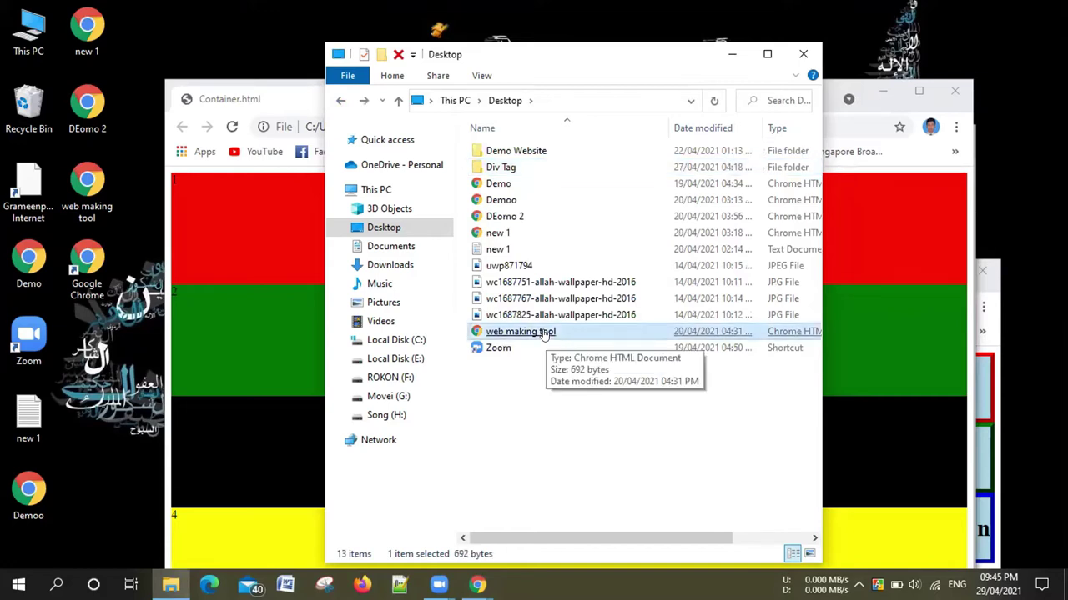
pyautogui.doubleClick(544, 332)
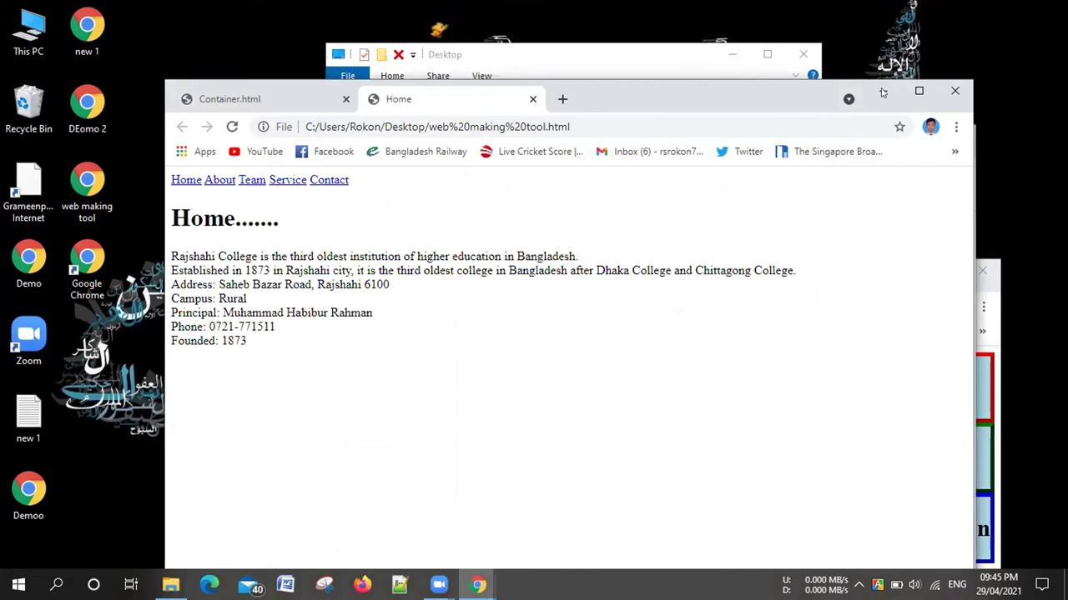
# Minimize the college Home window and select Demo Website at the top of the Desktop listing
pyautogui.press('super+Down')
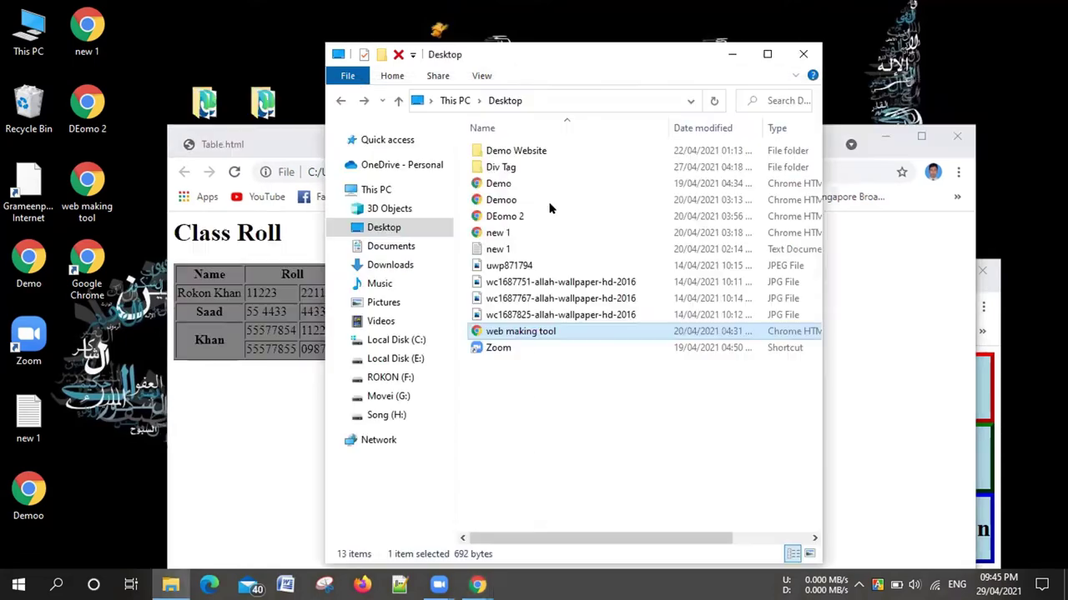
pyautogui.press('Home')
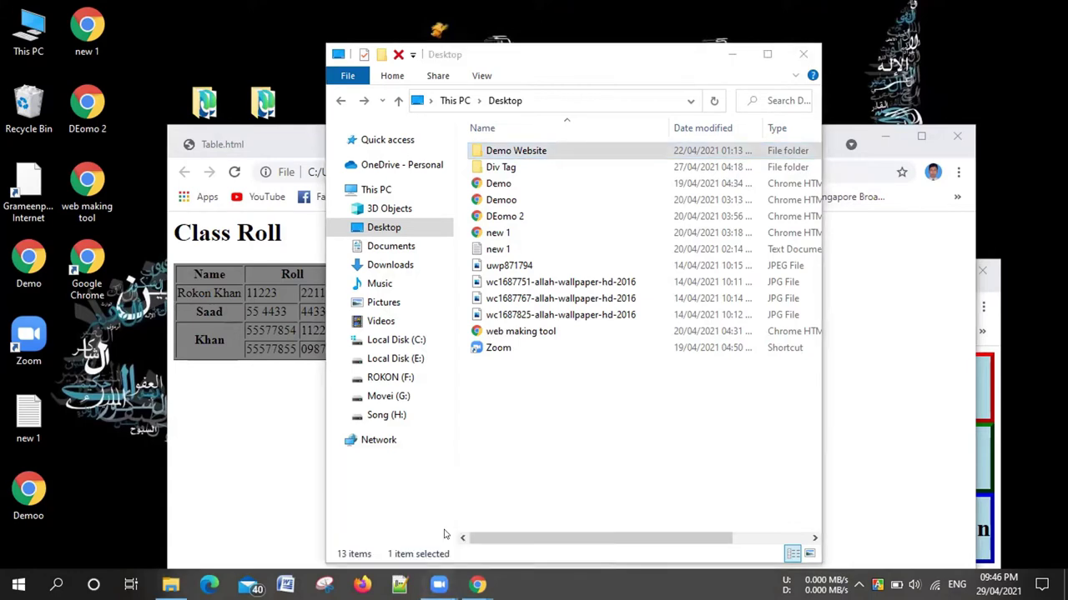
pyautogui.moveTo(393, 518)
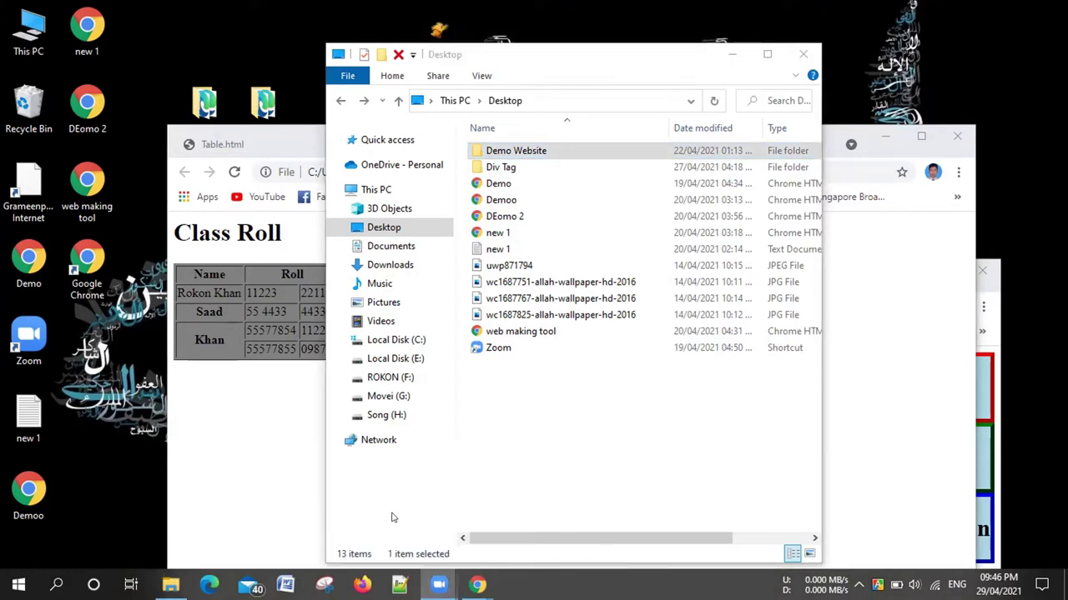
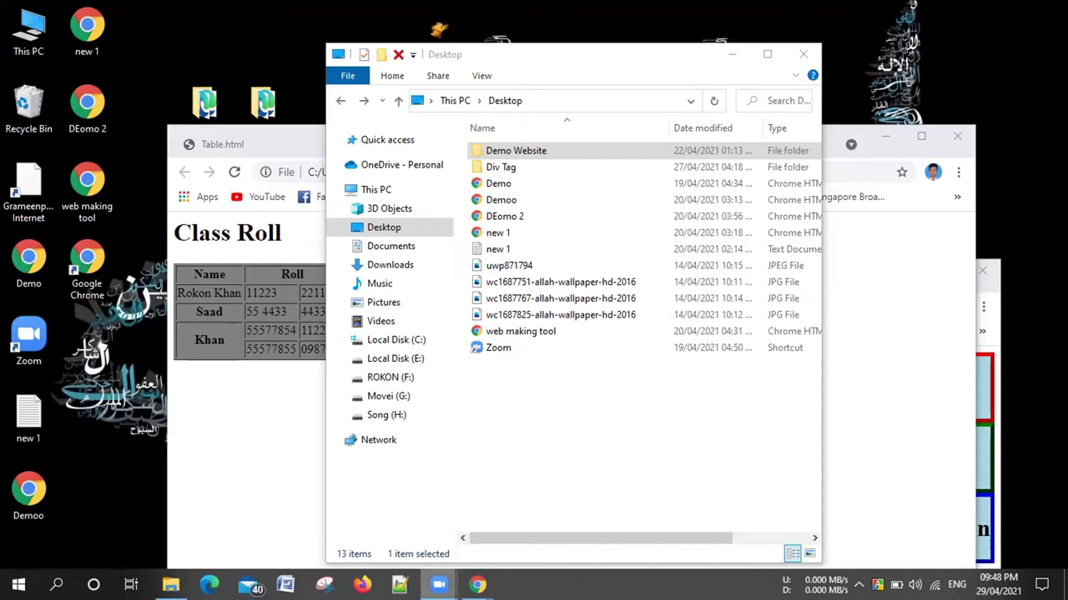
# Bring Table.html forward in Notepad++, minimize Explorer, and switch to Chrome's Home page
pyautogui.moveTo(439, 584)
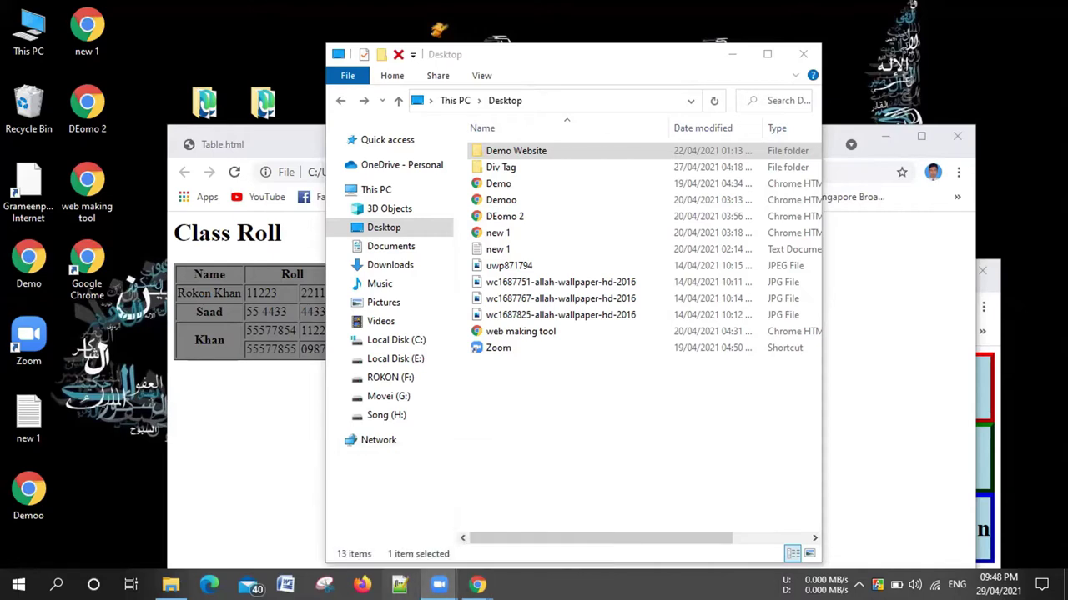
pyautogui.click(399, 584)
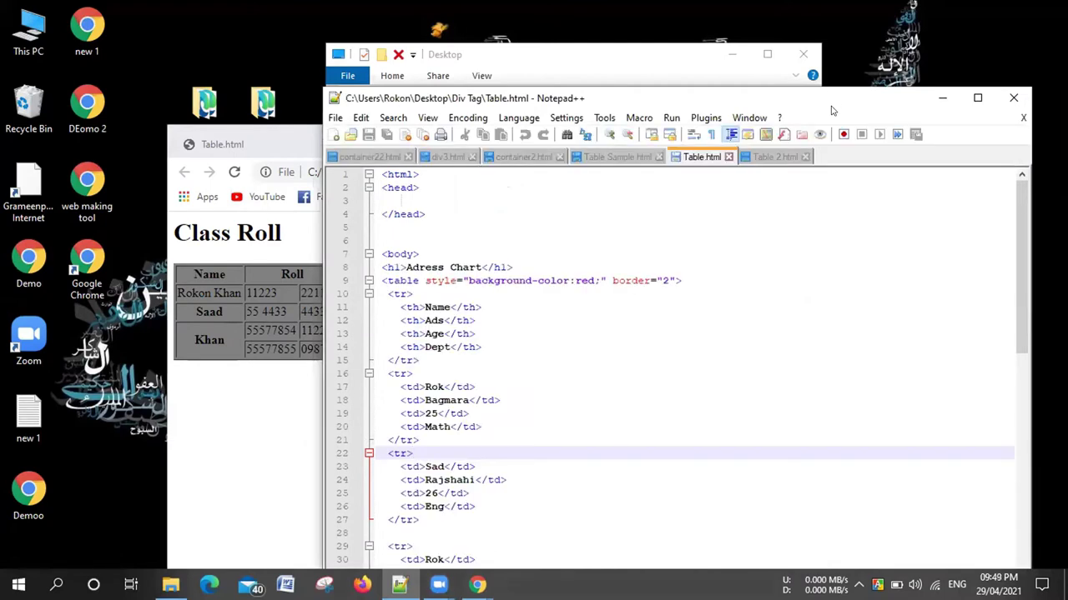
pyautogui.click(745, 62)
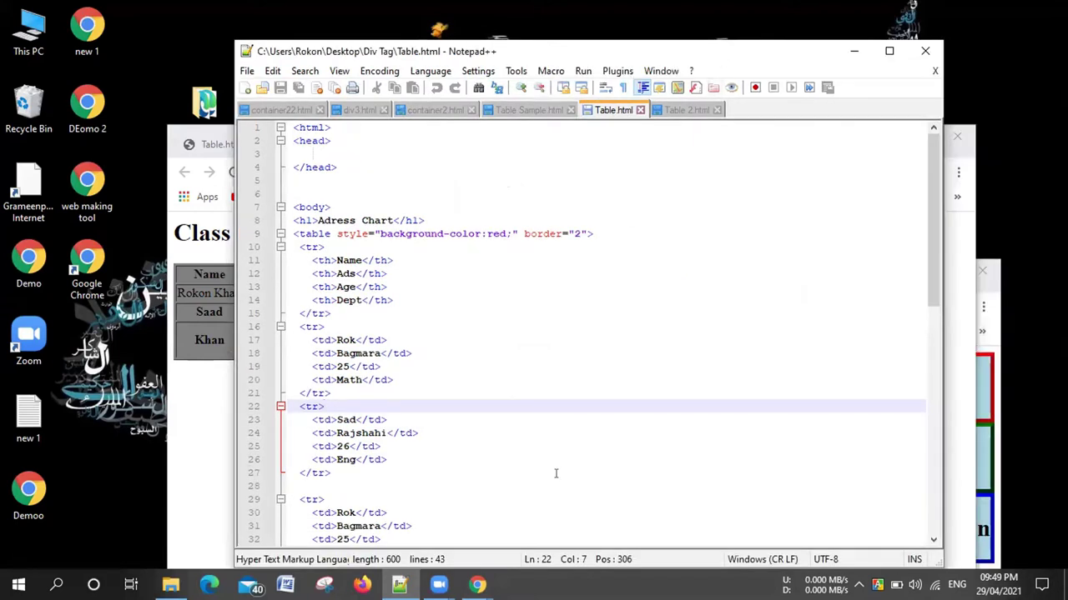
pyautogui.moveTo(477, 585)
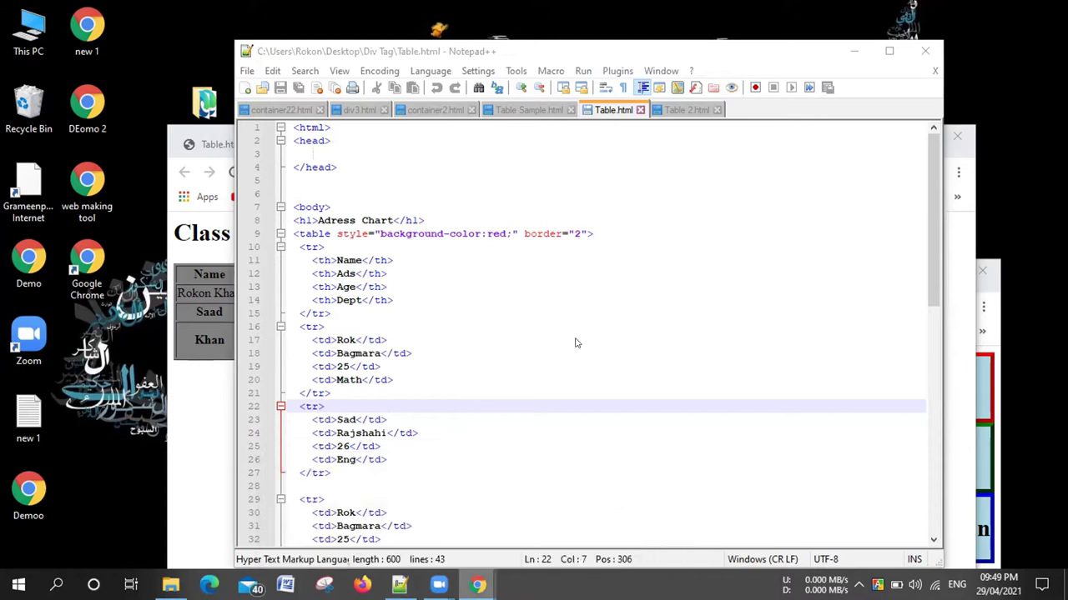
pyautogui.hotkey('alt', 'Tab')
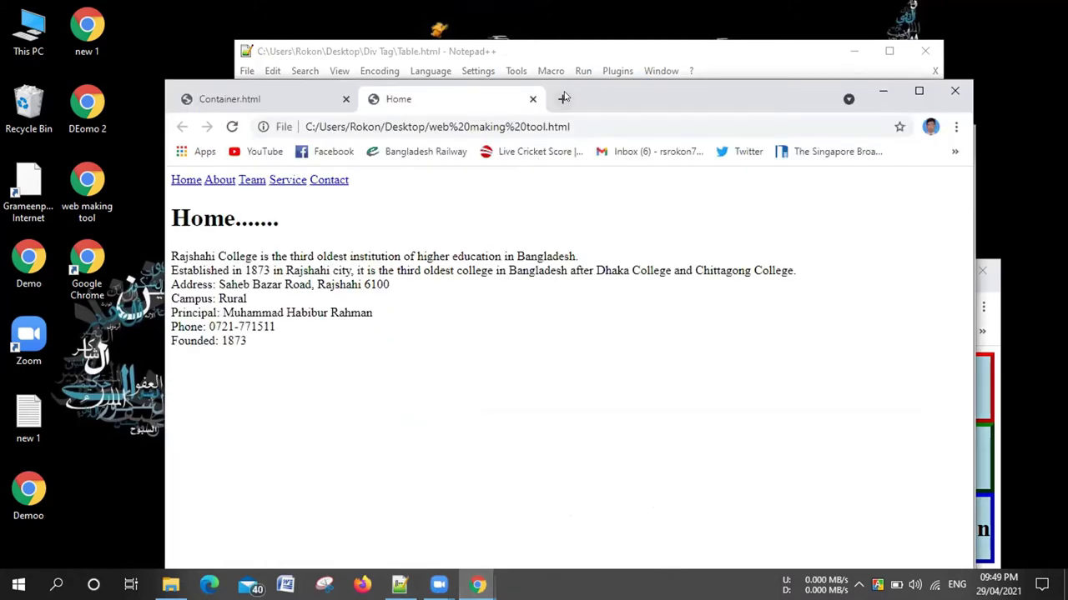
# Search Google for 'Rajshahi college' in a new Chrome tab
pyautogui.click(564, 99)
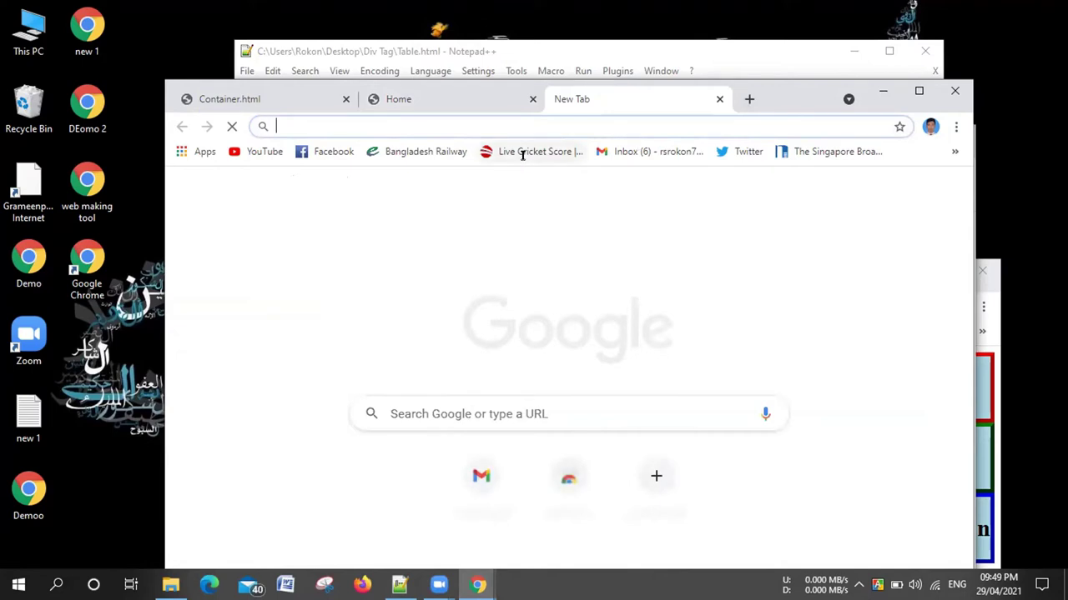
pyautogui.write('R')
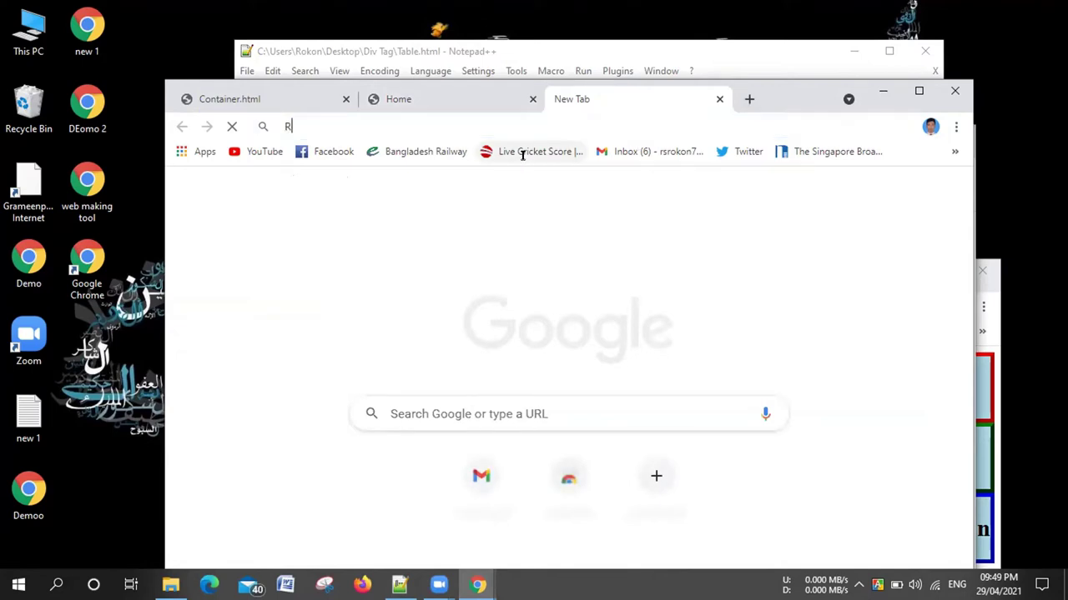
pyautogui.write('ajshahi coll')
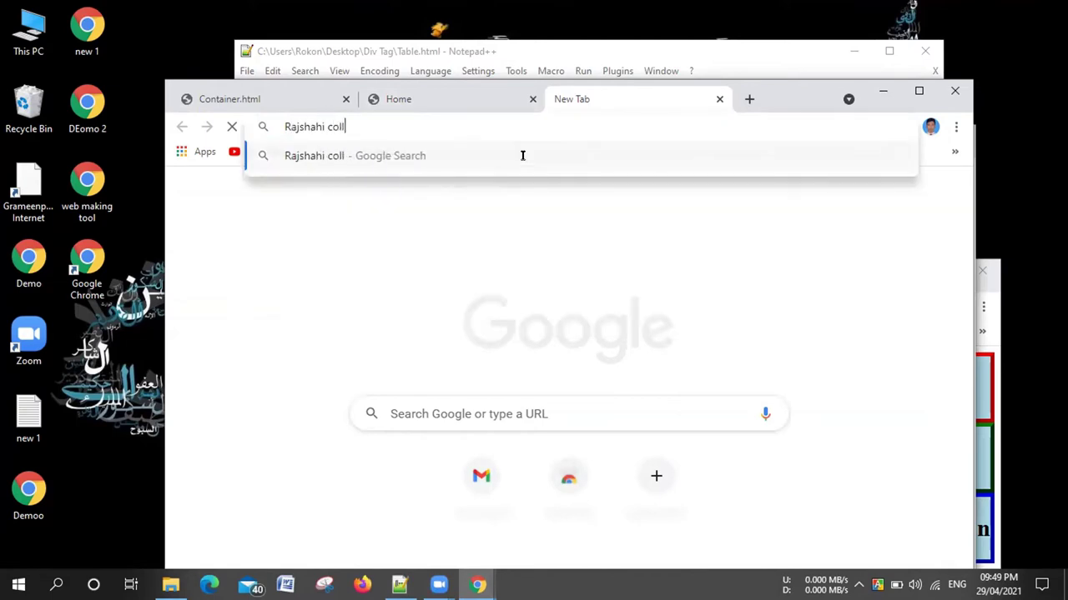
pyautogui.write('ege')
pyautogui.press('Return')
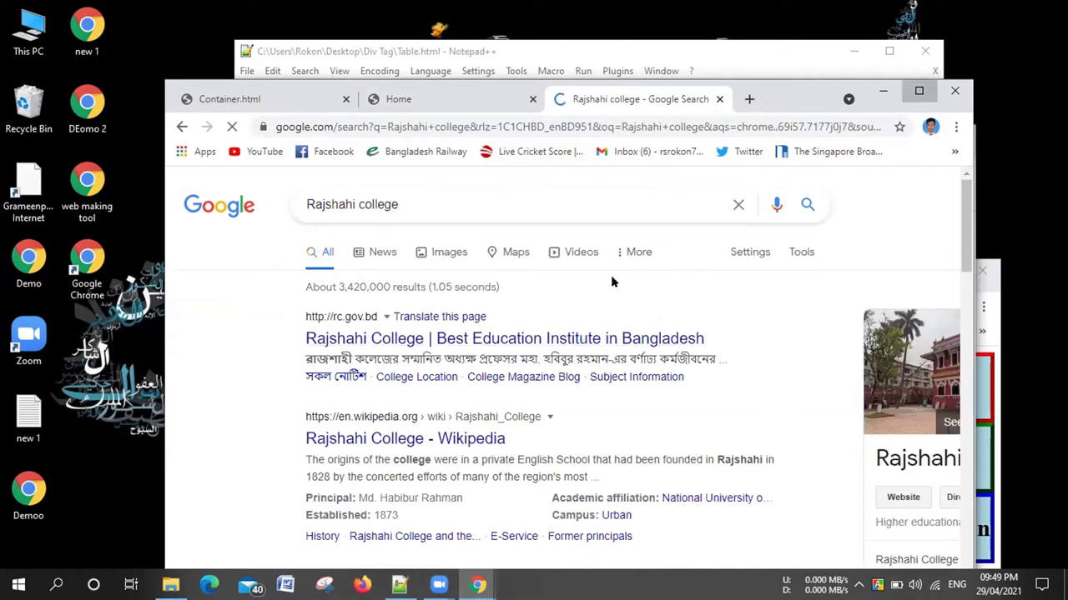
# Maximize Chrome and scroll the rc.gov.bd homepage down to the notice board and principal's message
pyautogui.press('super+Up')
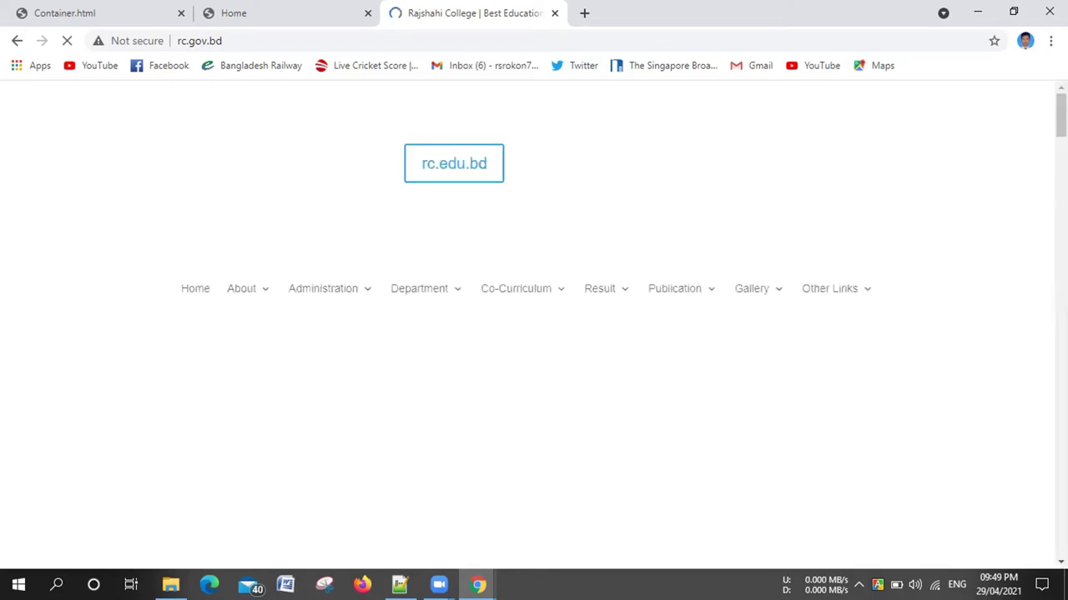
pyautogui.scroll(-2, 534, 334)
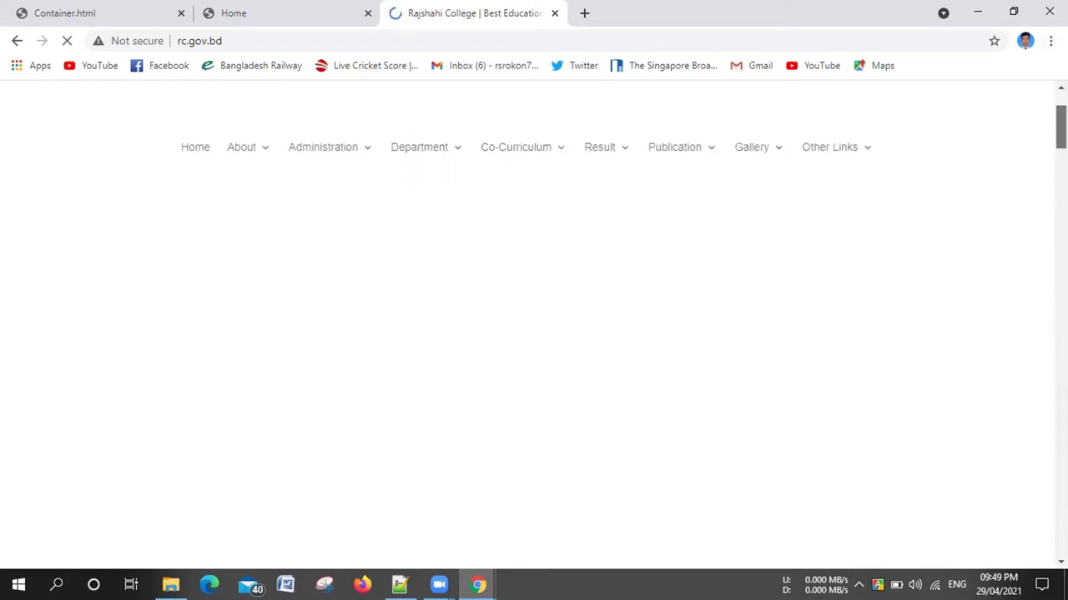
pyautogui.scroll(-3, 534, 333)
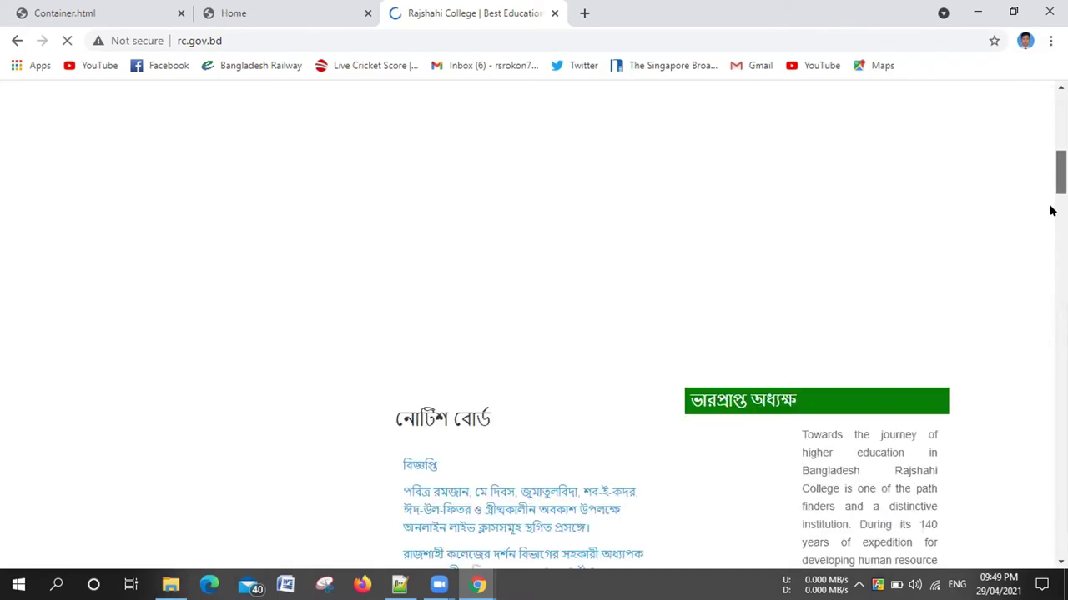
pyautogui.scroll(-3, 534, 334)
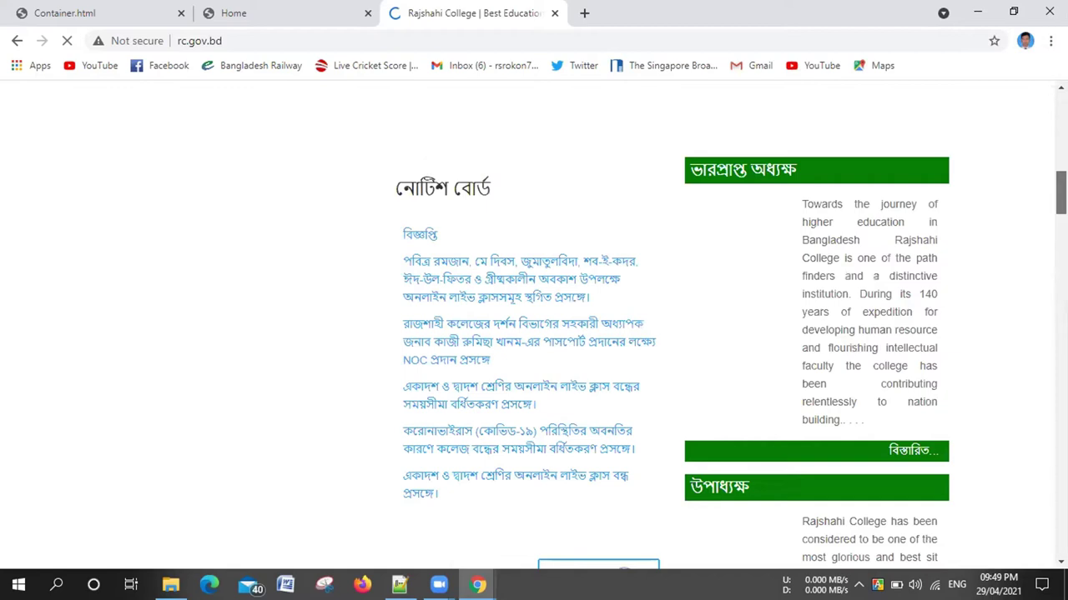
pyautogui.scroll(-2, 534, 333)
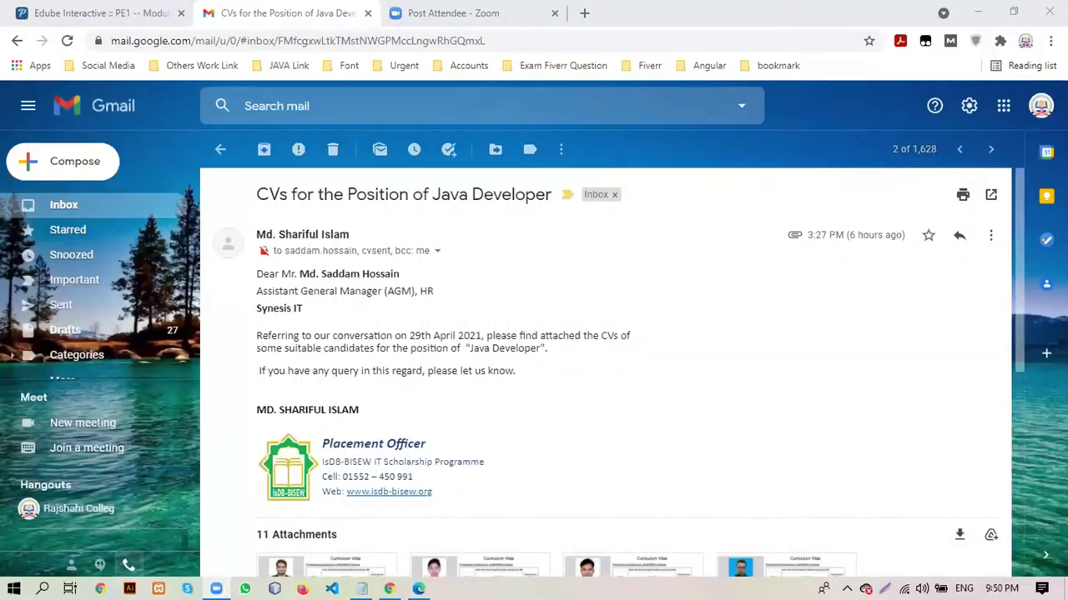
# From the Zoom tab, search 'Rajshahi College' and open the rc.gov.bd result
pyautogui.click(434, 14)
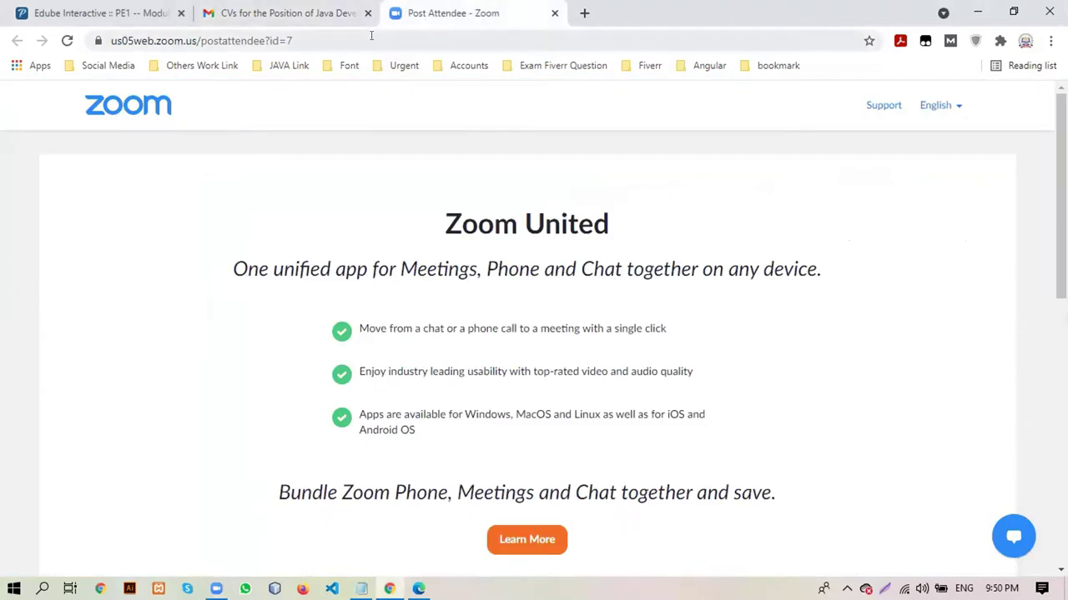
pyautogui.click(371, 36)
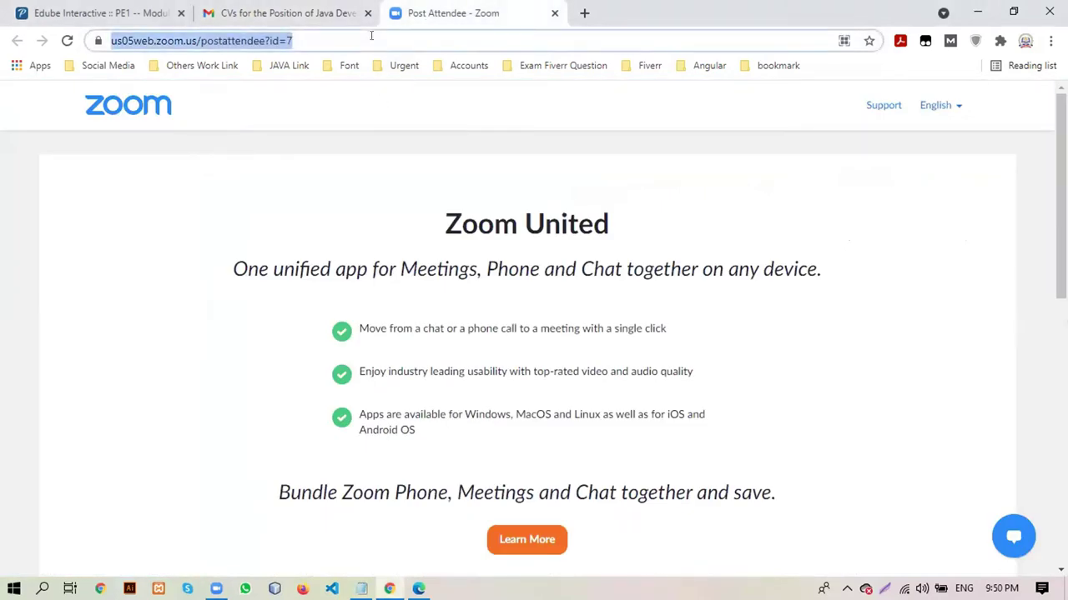
pyautogui.write('Rak')
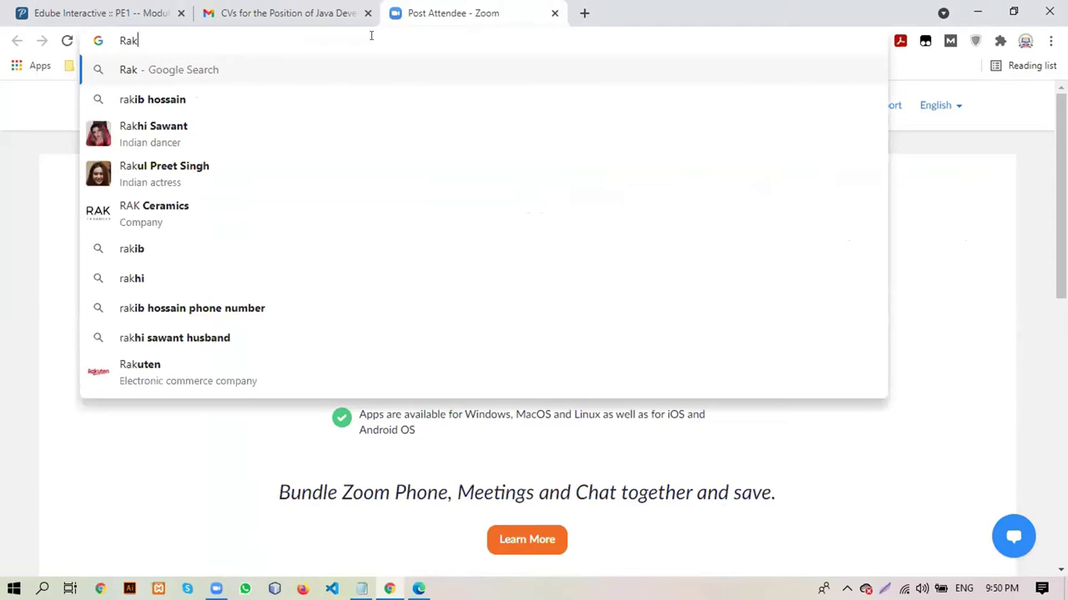
pyautogui.press('BackSpace')
pyautogui.write('jsha')
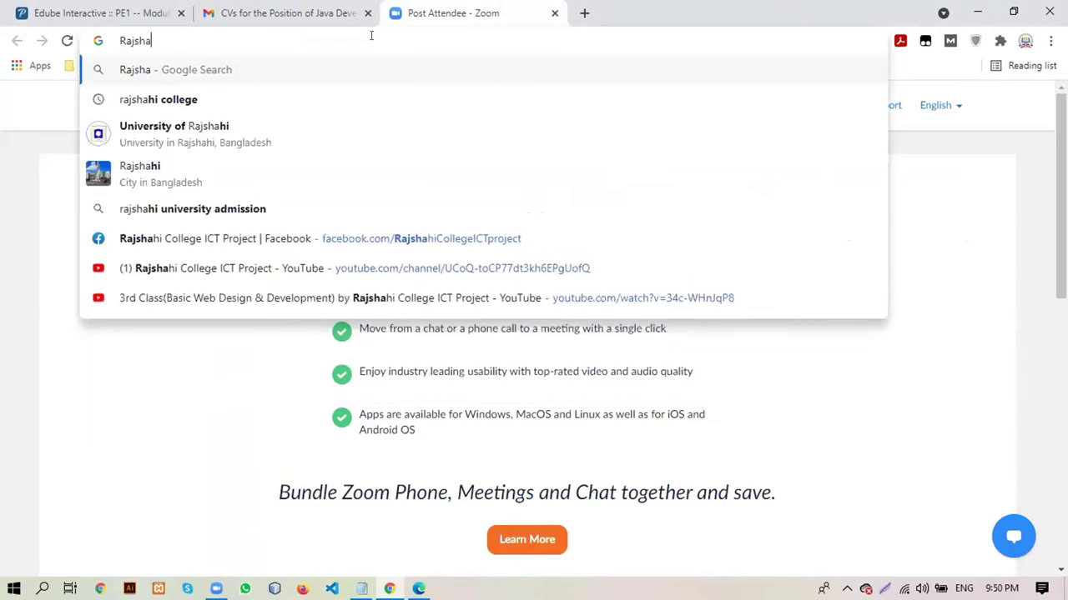
pyautogui.write('hi Co')
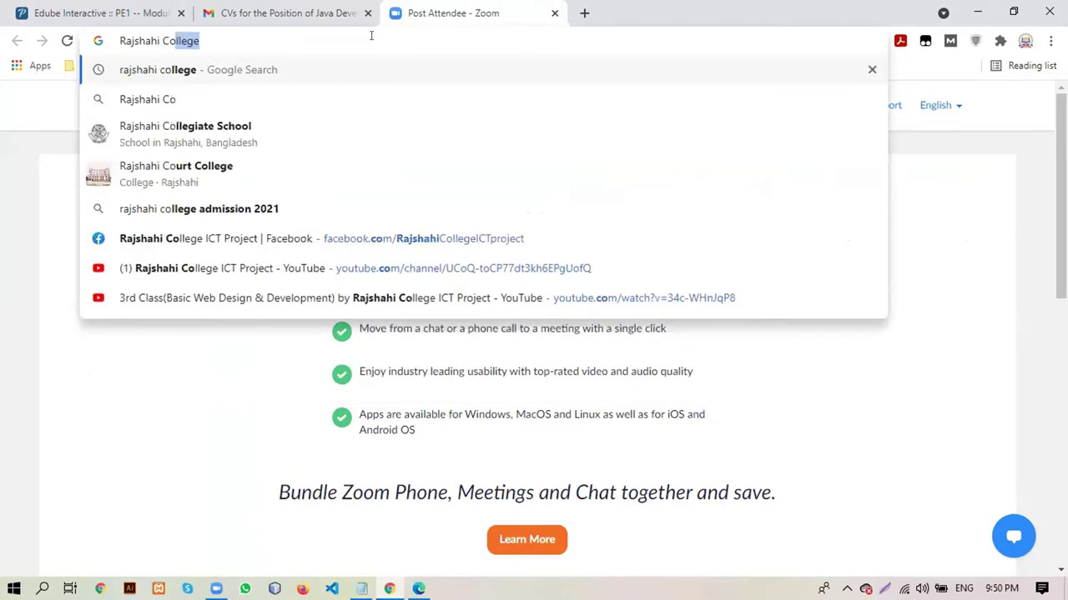
pyautogui.write('llege')
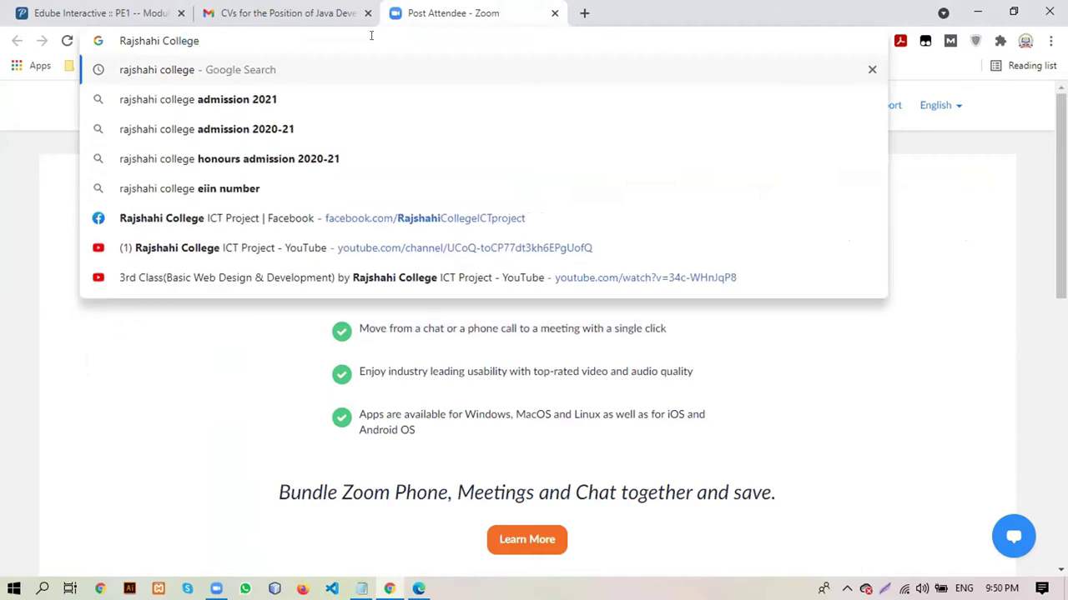
pyautogui.press('Return')
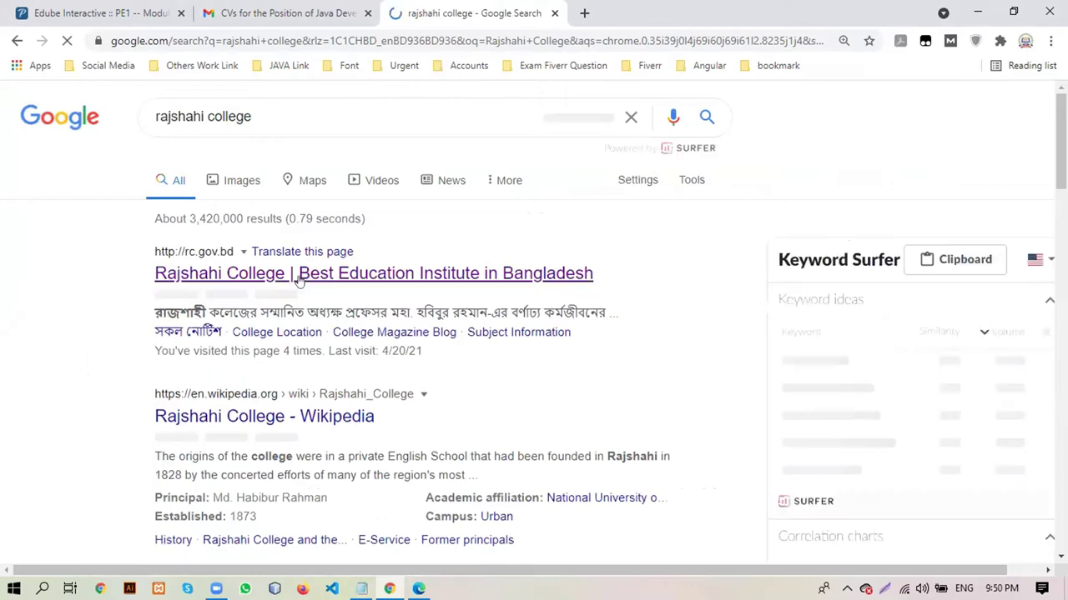
pyautogui.click(302, 275)
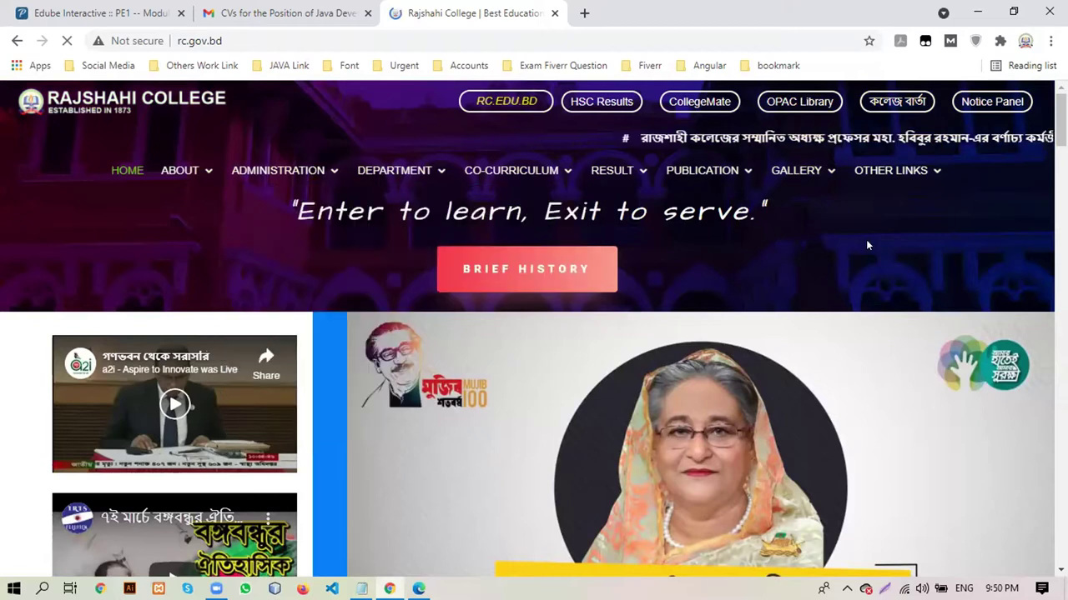
pyautogui.moveTo(675, 171)
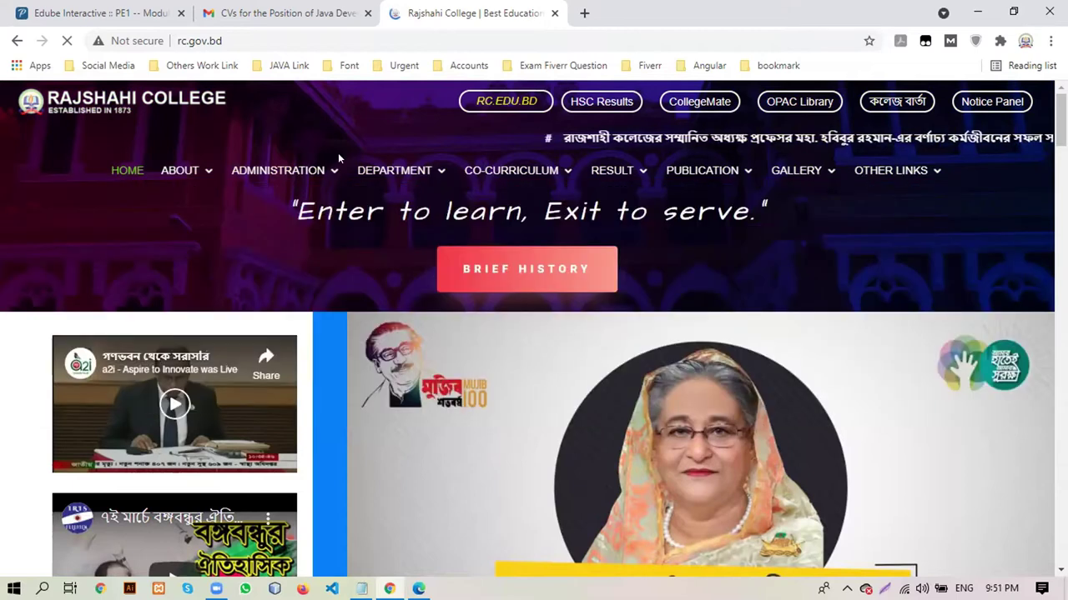
pyautogui.moveTo(496, 171)
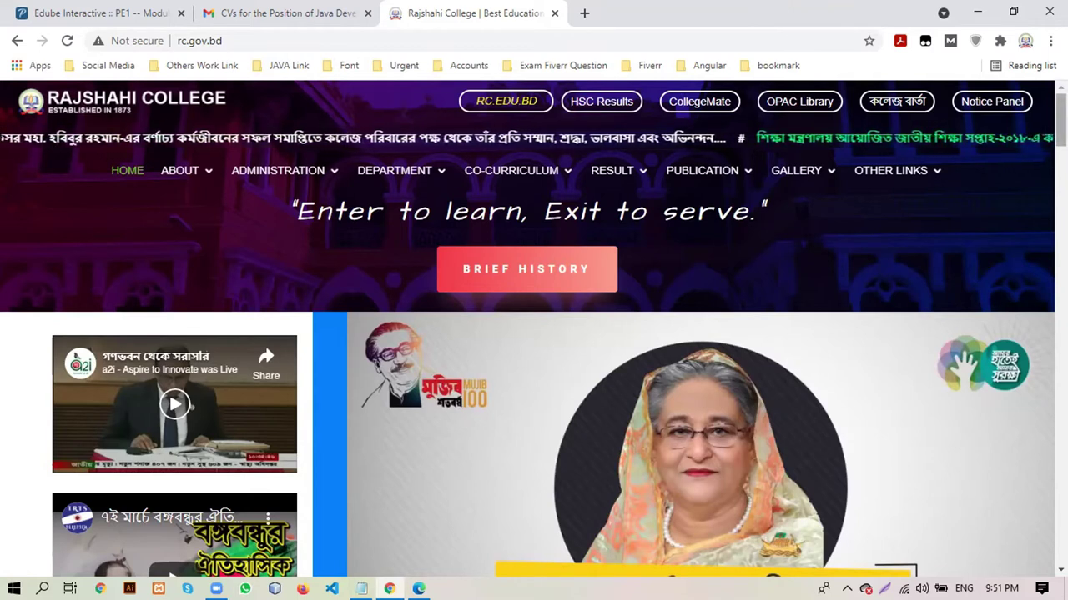
pyautogui.scroll(-4, 534, 333)
pyautogui.scroll(3, 805, 348)
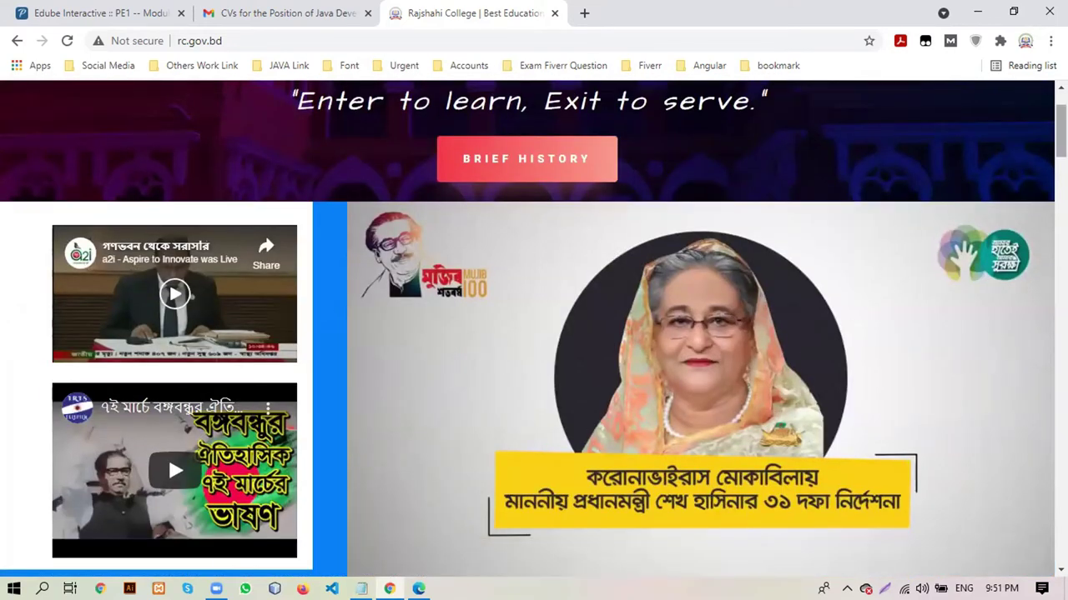
pyautogui.scroll(-4, 168, 456)
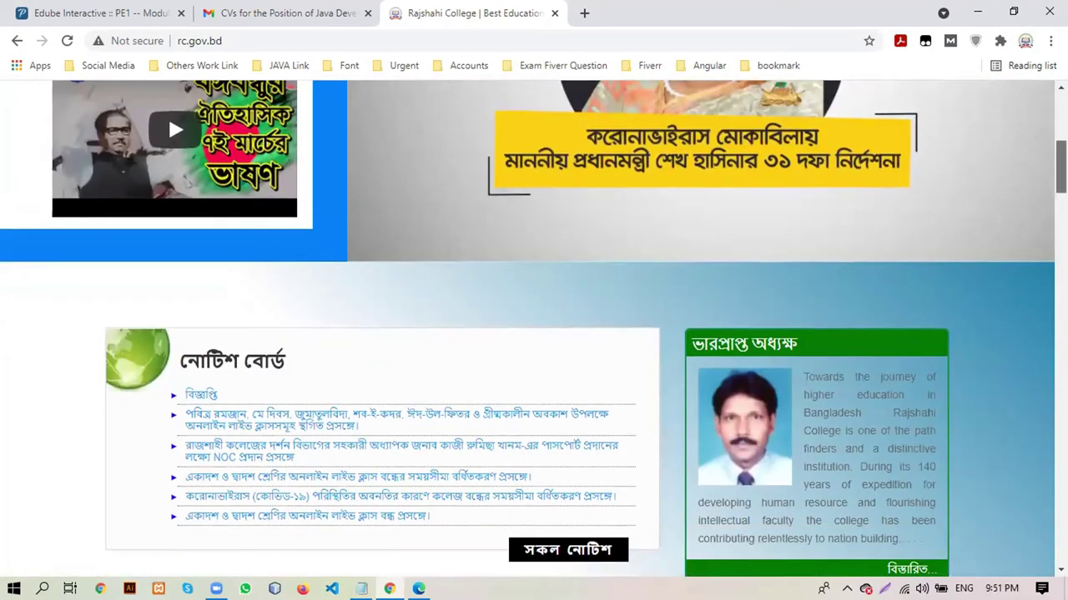
pyautogui.scroll(-2, 168, 114)
pyautogui.scroll(-1, 919, 155)
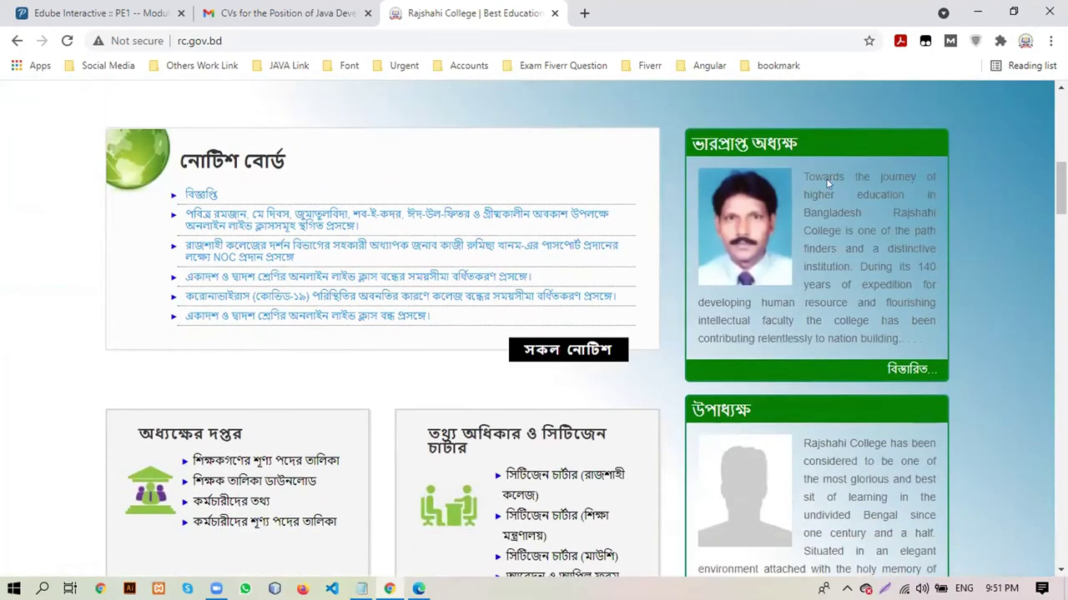
pyautogui.moveTo(1061, 190); pyautogui.dragTo(1061, 117)
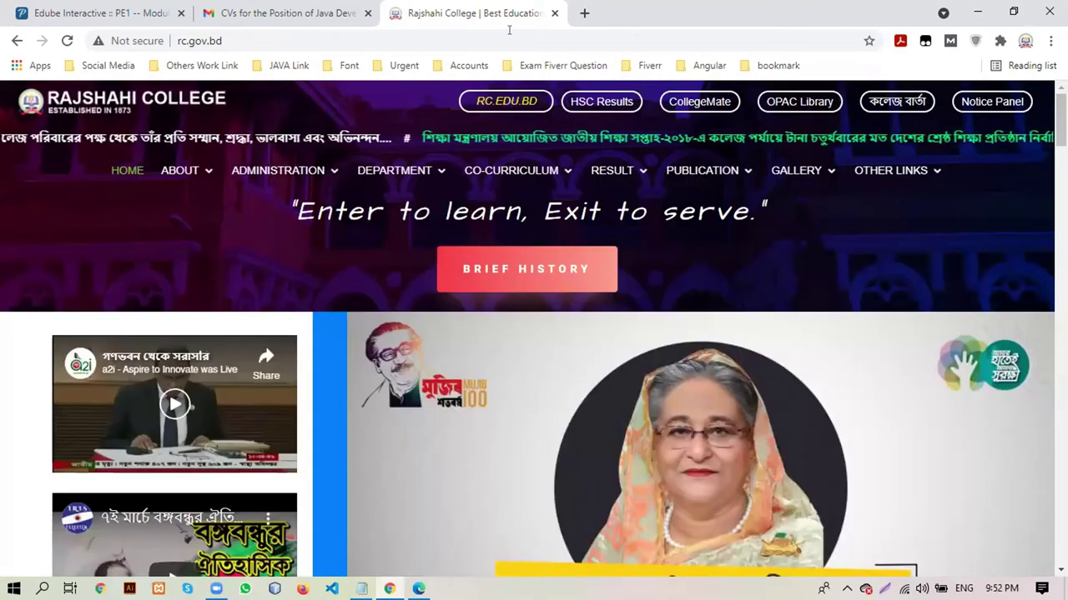
# Search the web for 'kahoot' and open the official kahoot.com site
pyautogui.click(436, 35)
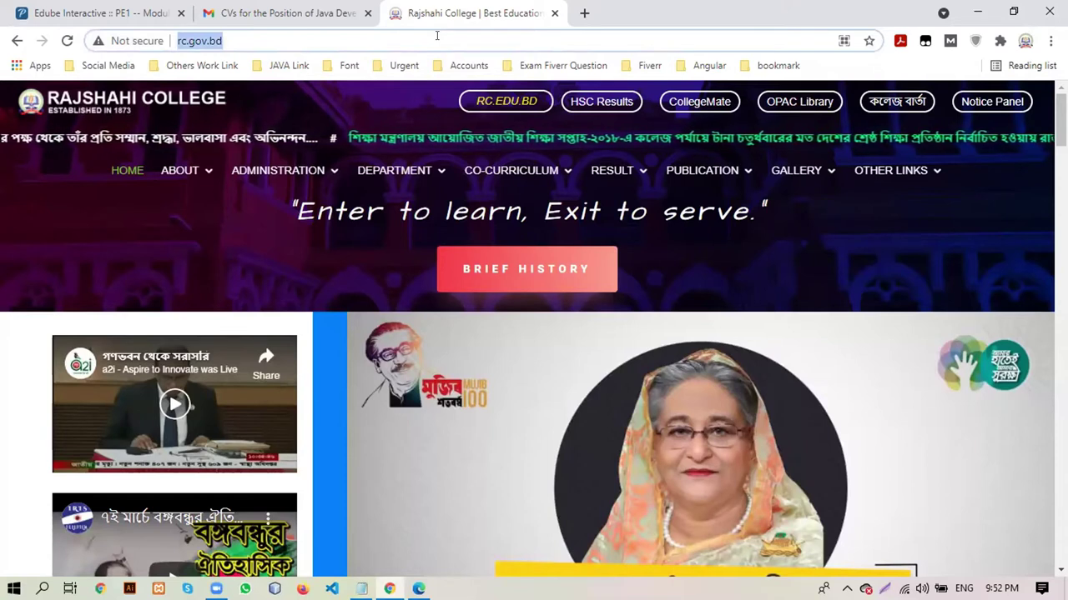
pyautogui.write('ka')
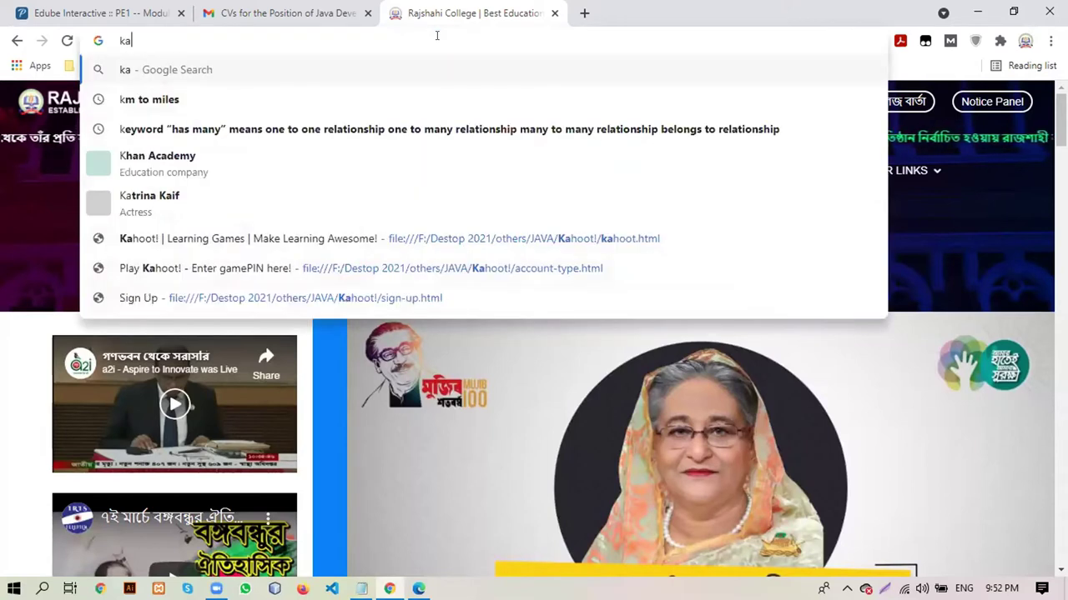
pyautogui.write('hoot')
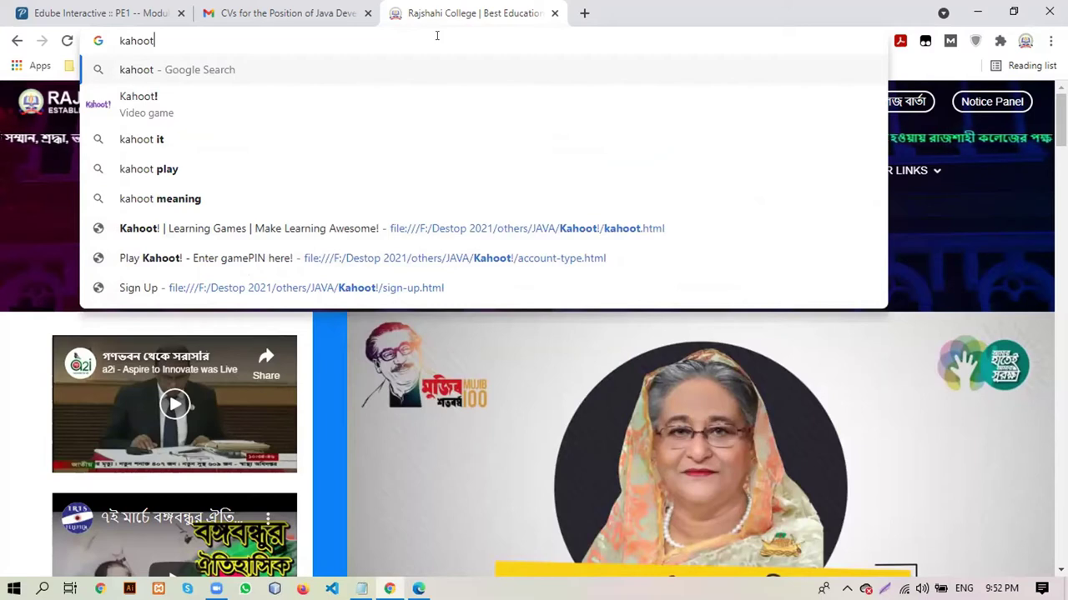
pyautogui.press('Return')
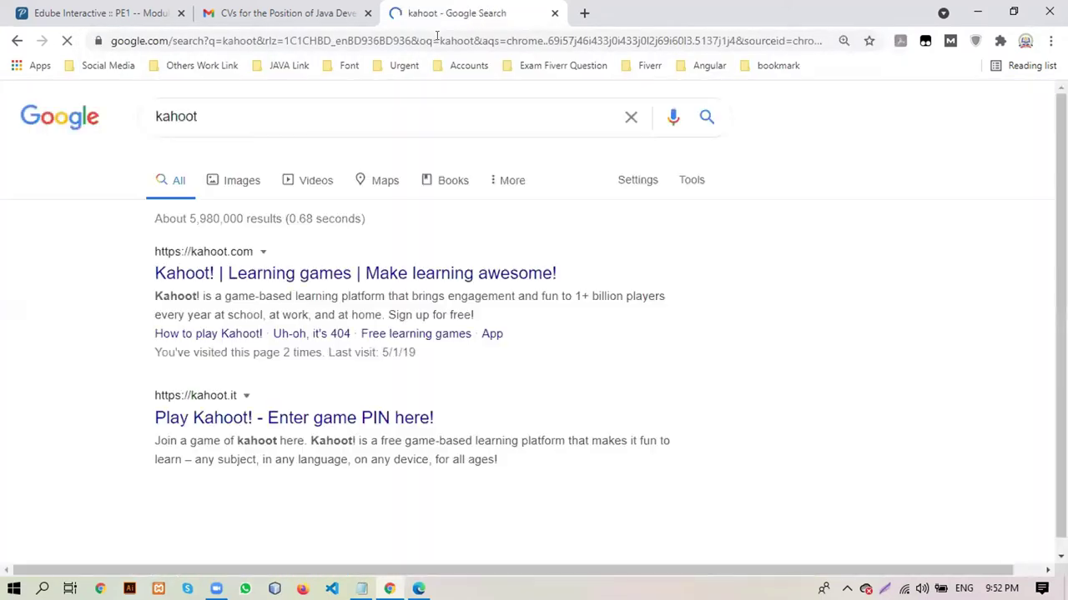
pyautogui.click(294, 274)
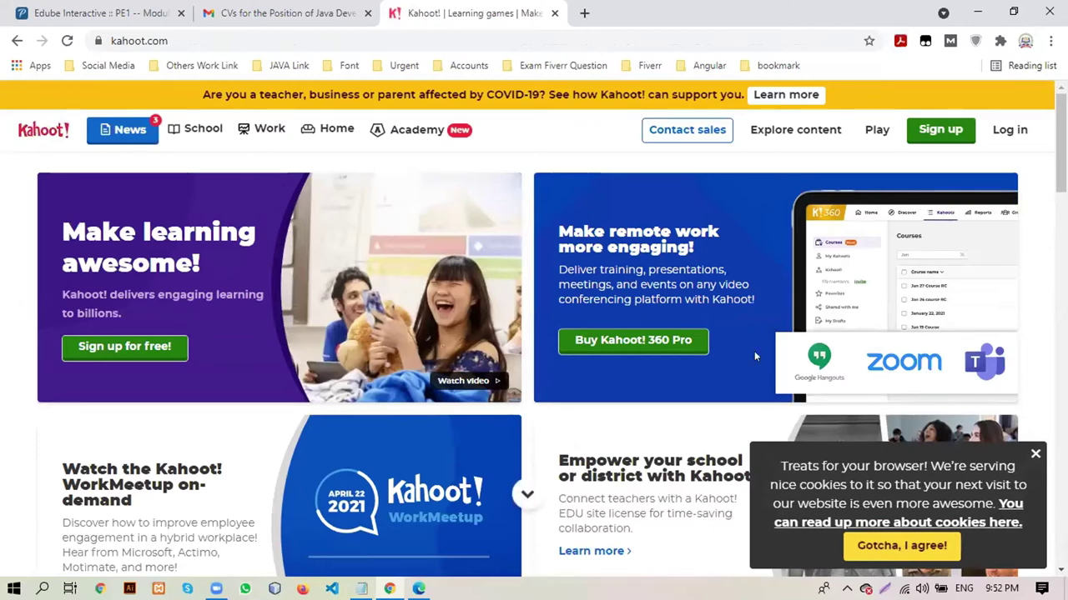
# Dismiss the cookie consent notice and scroll through the Kahoot homepage
pyautogui.click(1033, 456)
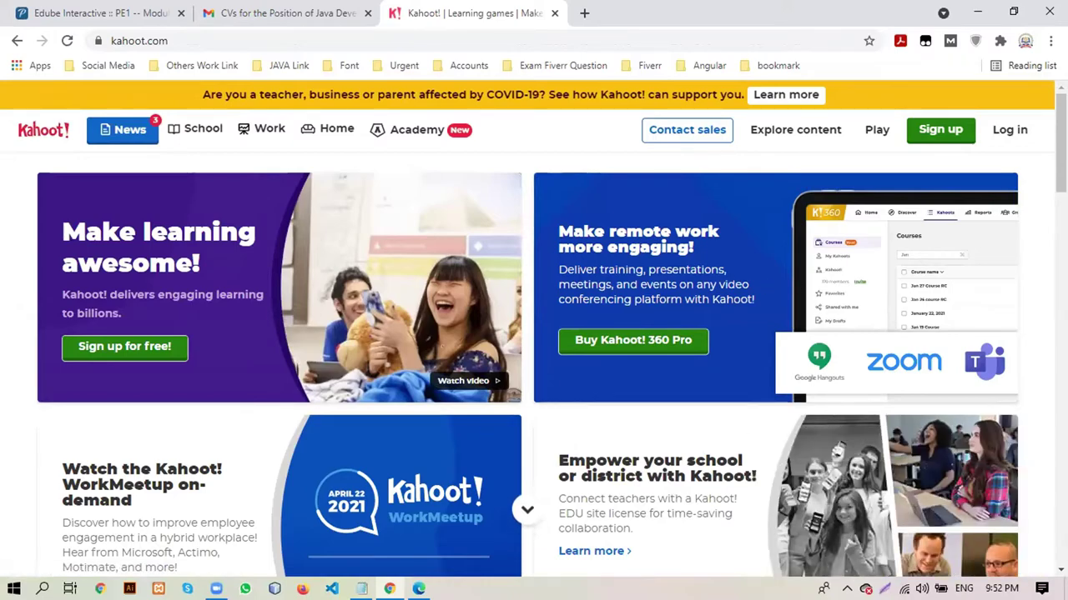
pyautogui.scroll(-5, 533, 358)
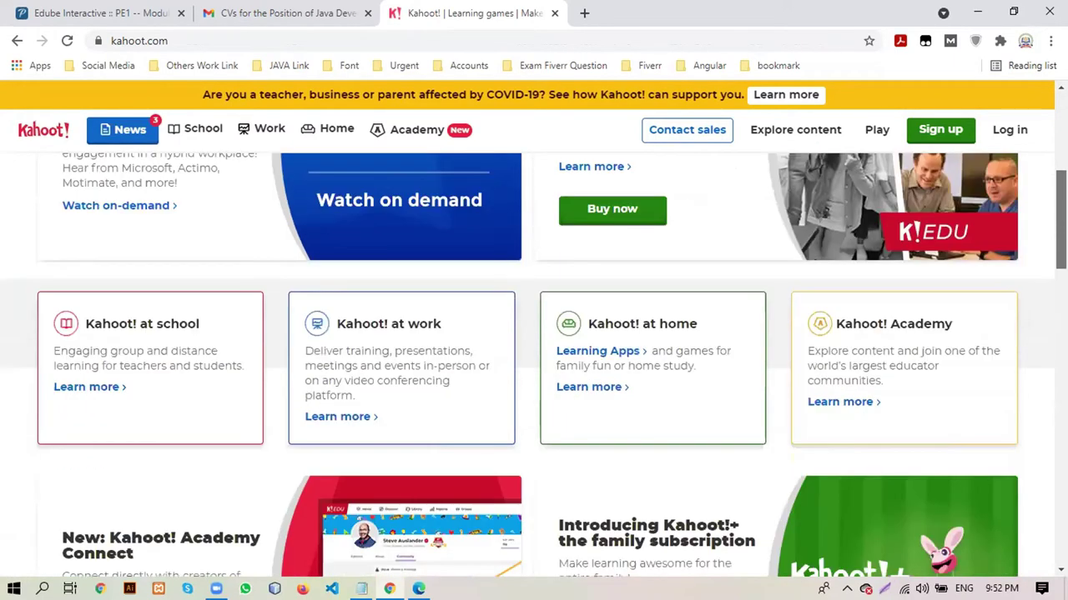
pyautogui.scroll(-13, 1049, 342)
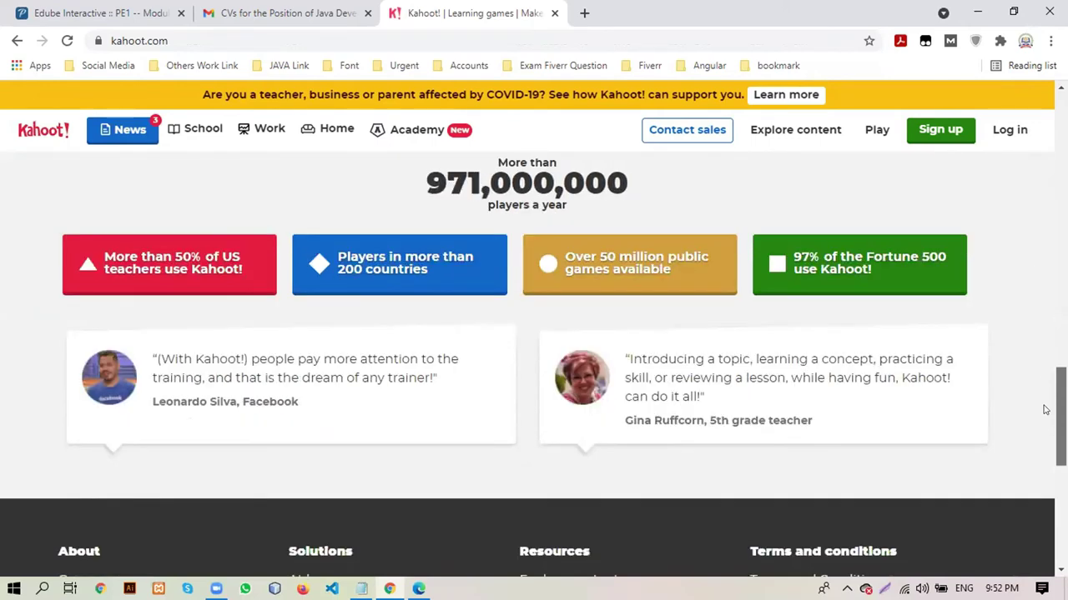
pyautogui.scroll(-6, 1044, 417)
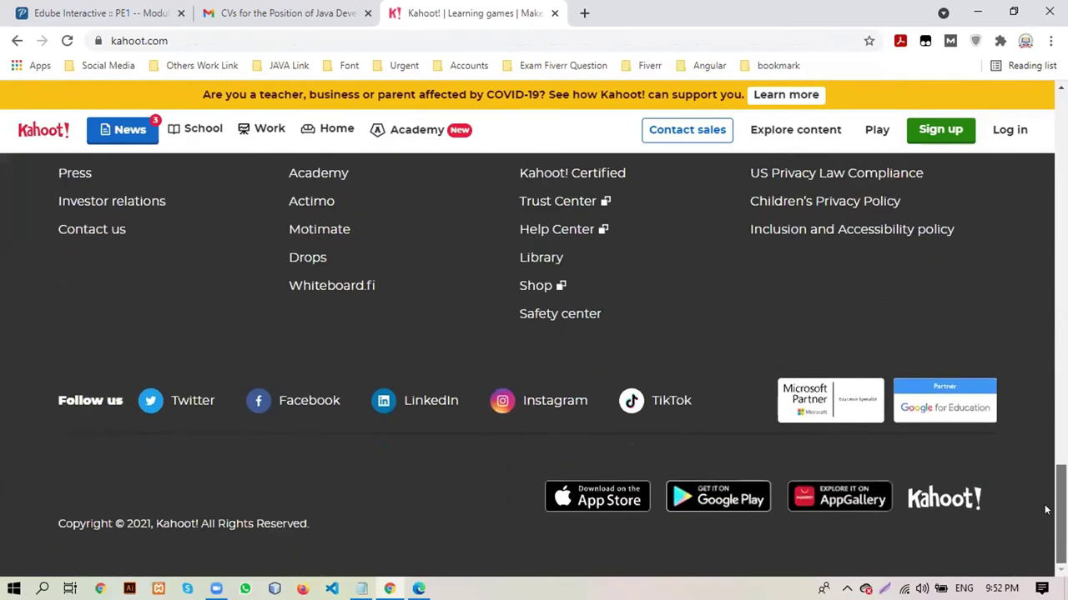
pyautogui.moveTo(1057, 501); pyautogui.dragTo(1061, 133)
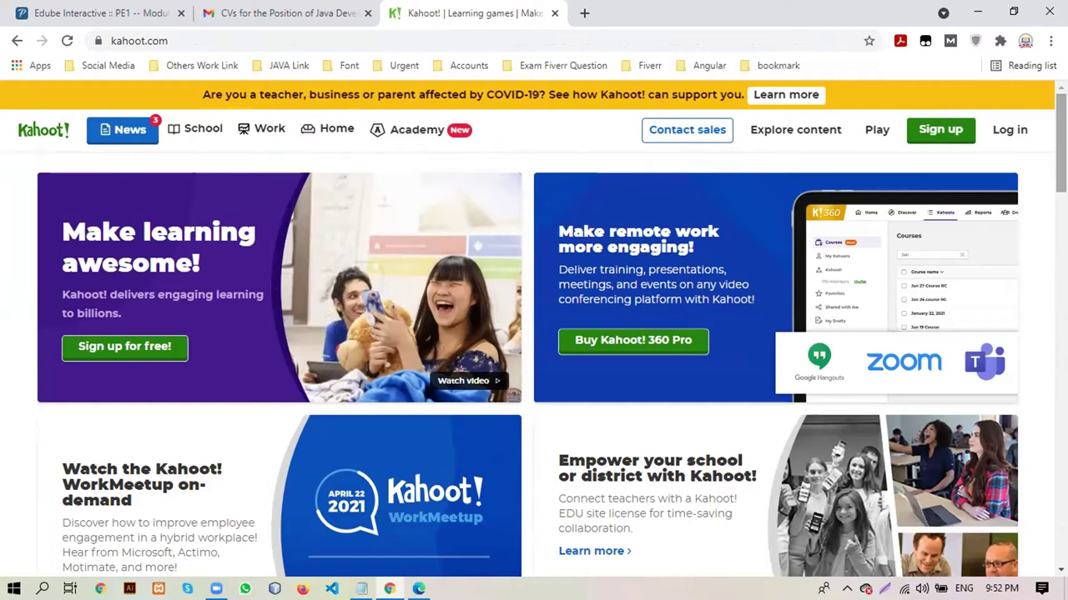
pyautogui.click(949, 132)
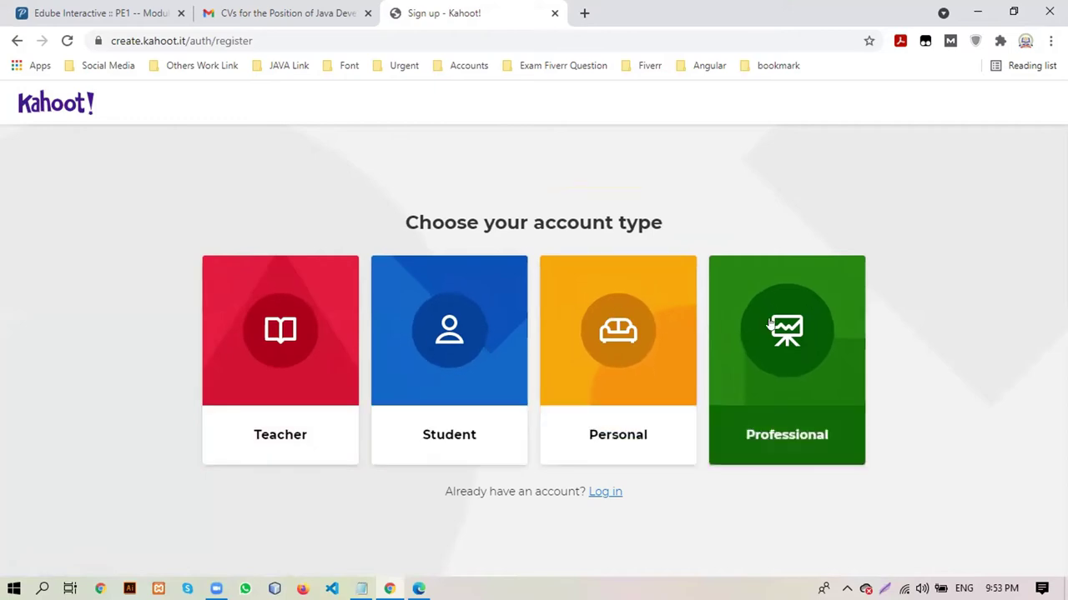
pyautogui.click(17, 41)
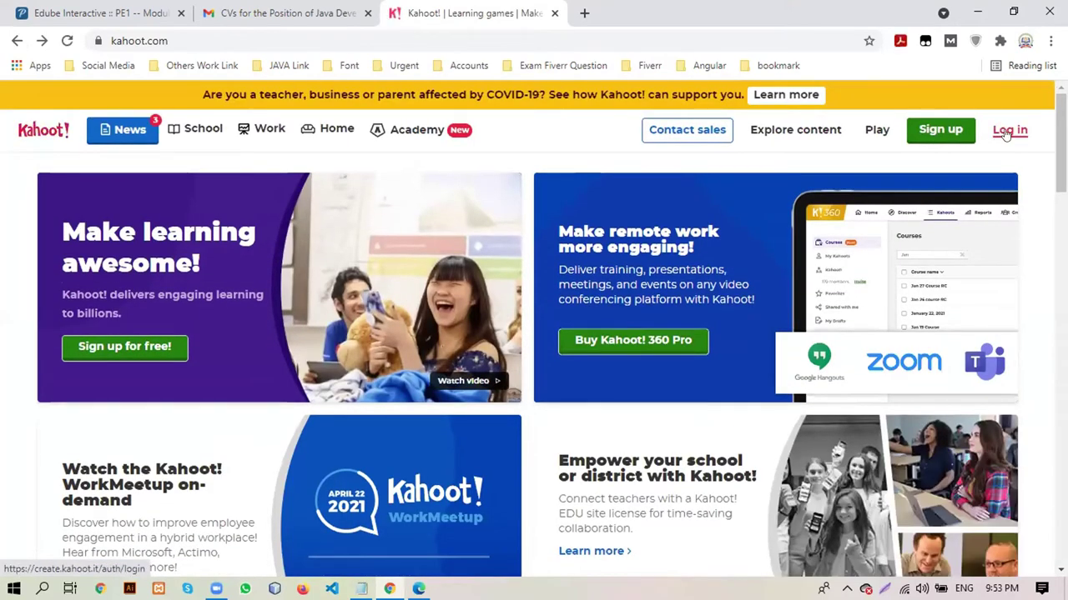
# Log in to Kahoot with the saved credentials
pyautogui.click(1006, 132)
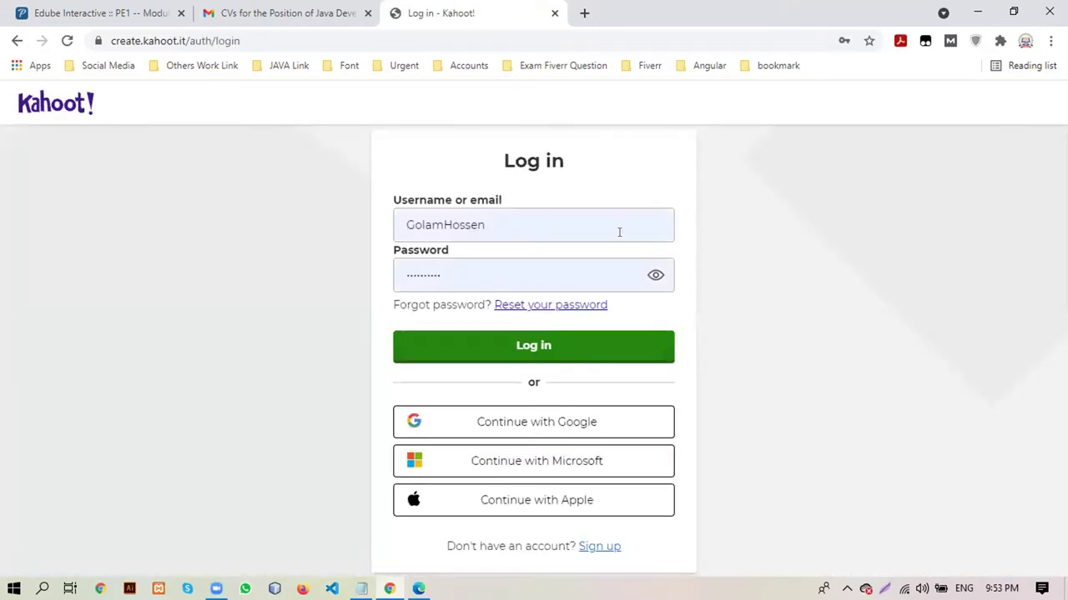
pyautogui.click(530, 355)
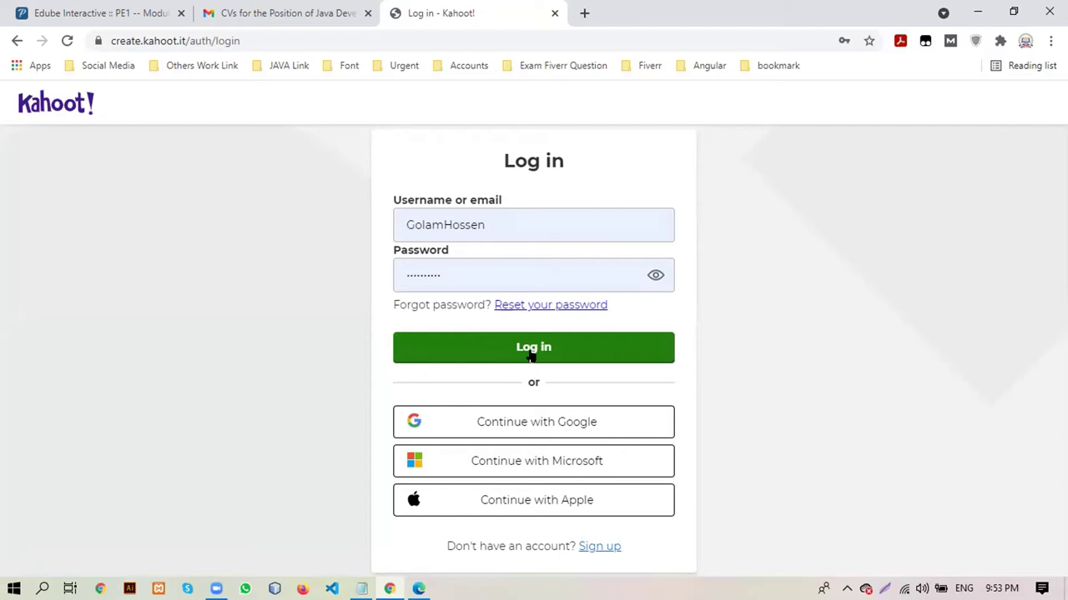
pyautogui.click(531, 354)
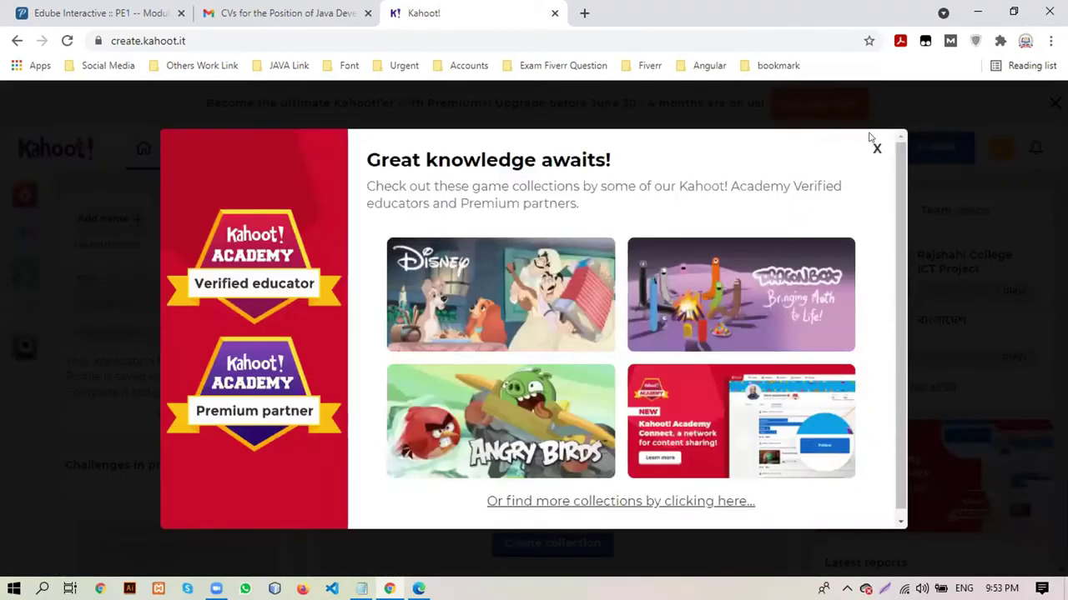
# Close the collections popup, choose Bangladesh as Country/Region, and save the school information
pyautogui.click(875, 147)
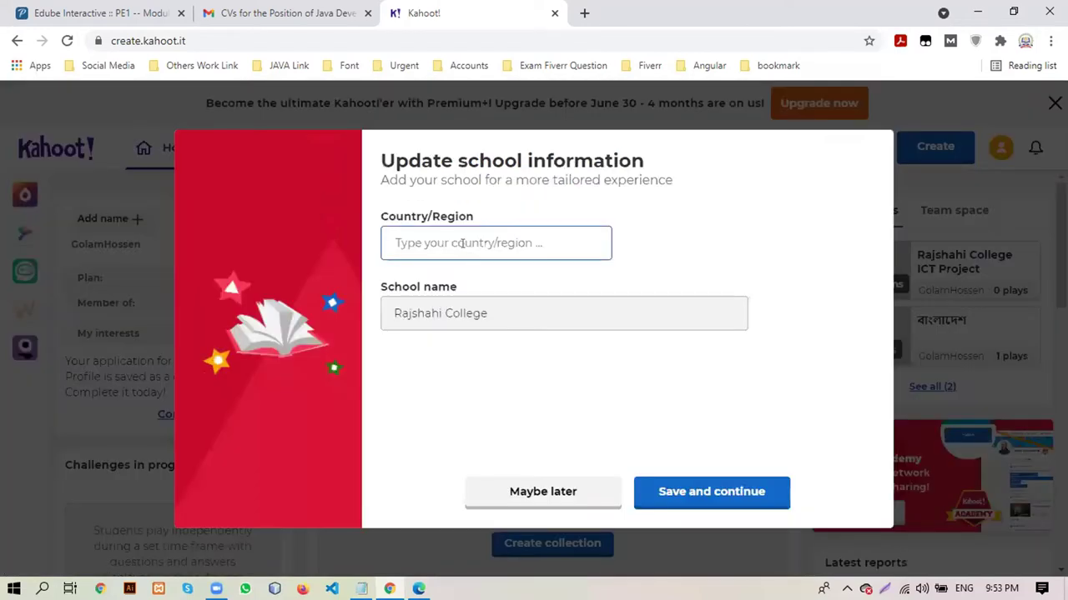
pyautogui.write('Ban')
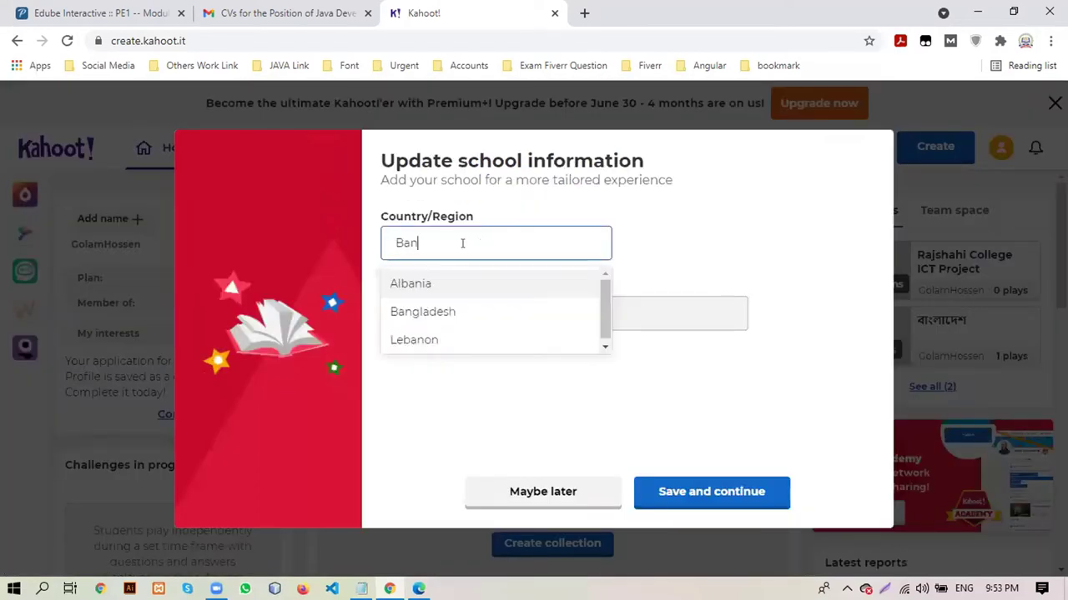
pyautogui.write('g')
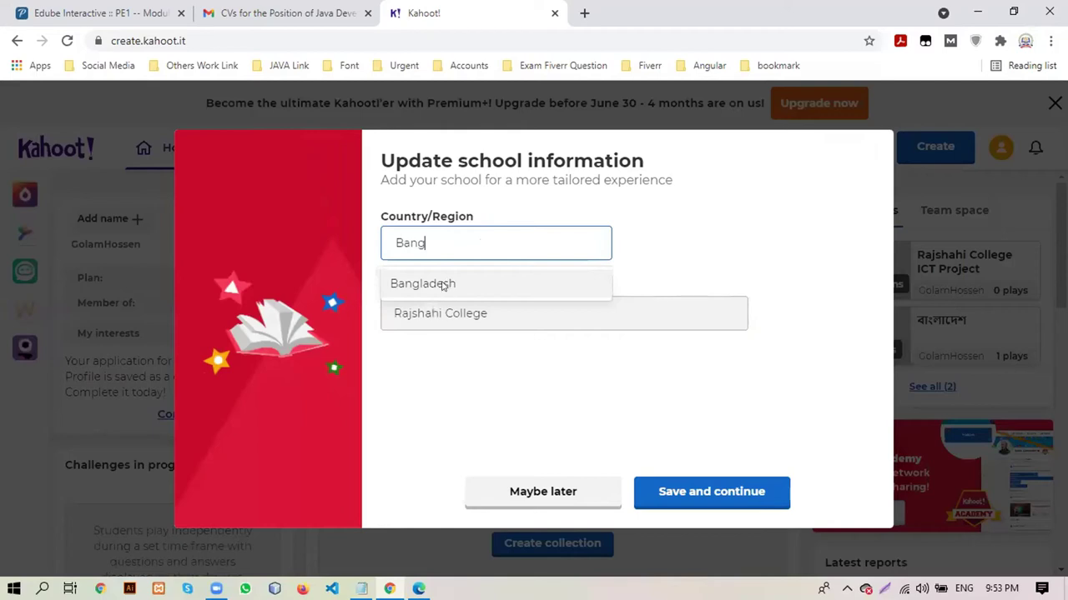
pyautogui.click(443, 286)
pyautogui.click(694, 487)
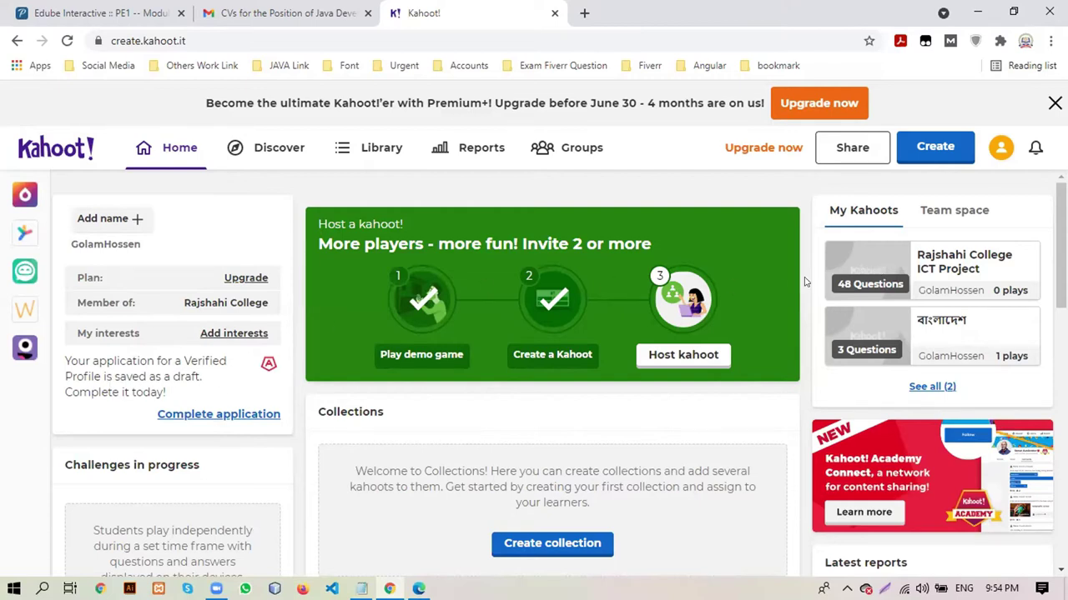
# Open the Rajshahi College ICT Project quiz, scroll its 48 questions, and close the Premium+ banner
pyautogui.scroll(-1, 1001, 250)
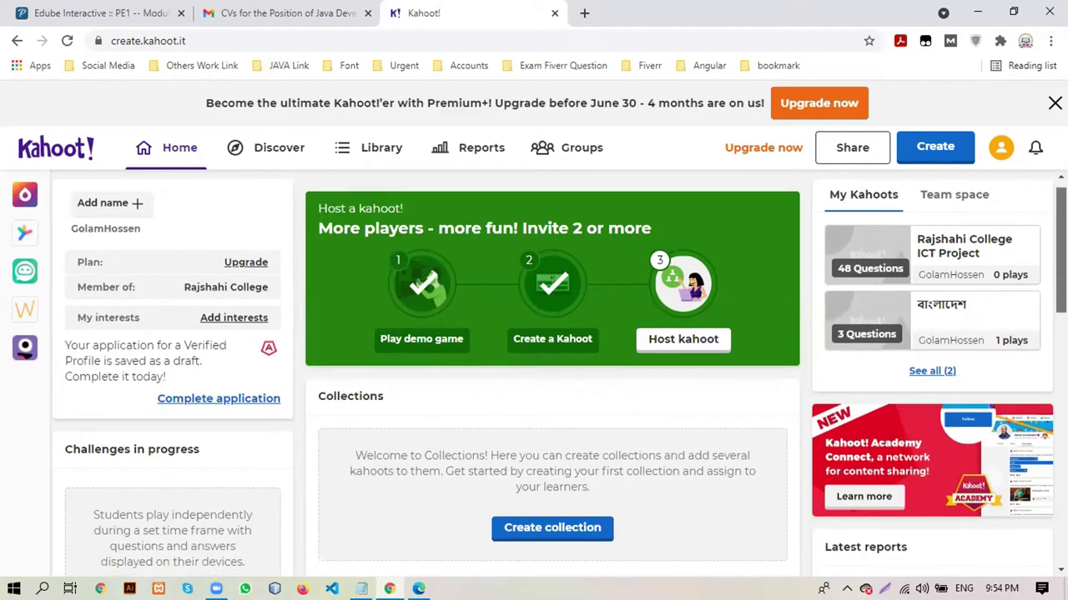
pyautogui.click(943, 236)
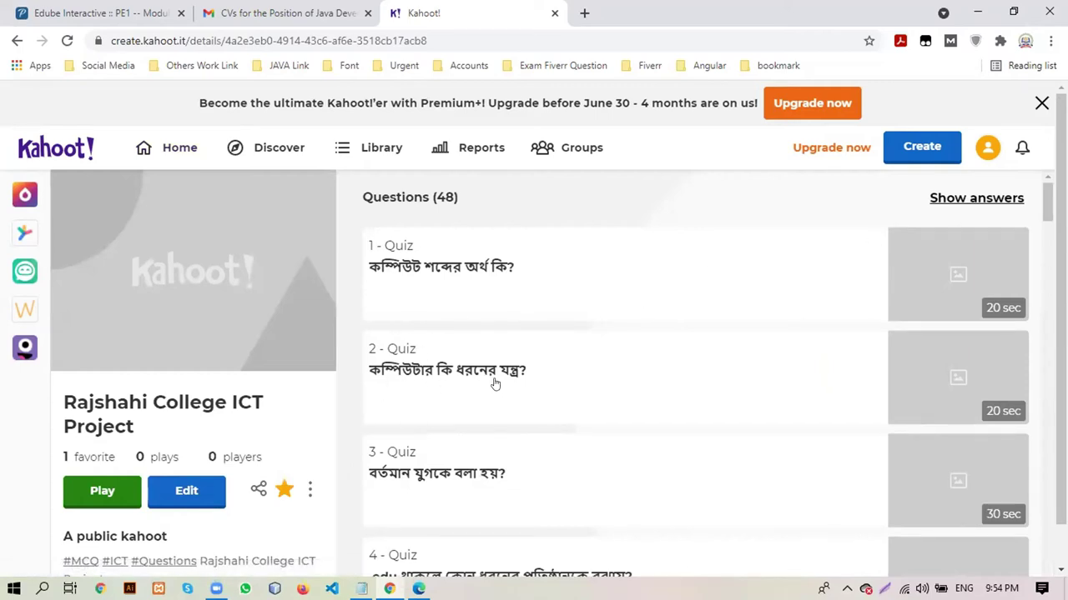
pyautogui.moveTo(1046, 207); pyautogui.dragTo(1046, 224)
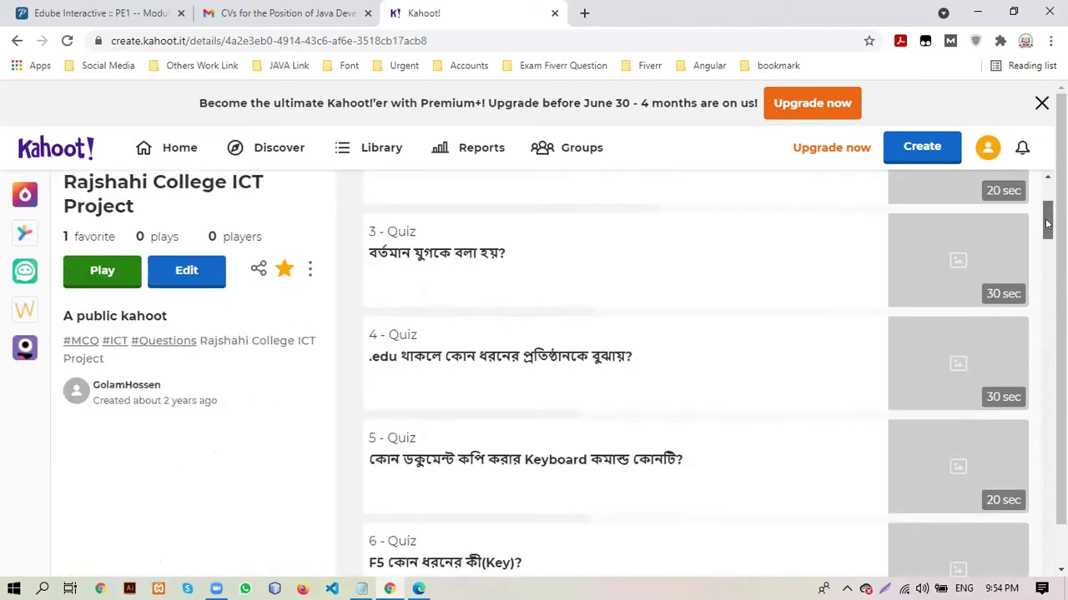
pyautogui.moveTo(1047, 226); pyautogui.dragTo(1033, 175)
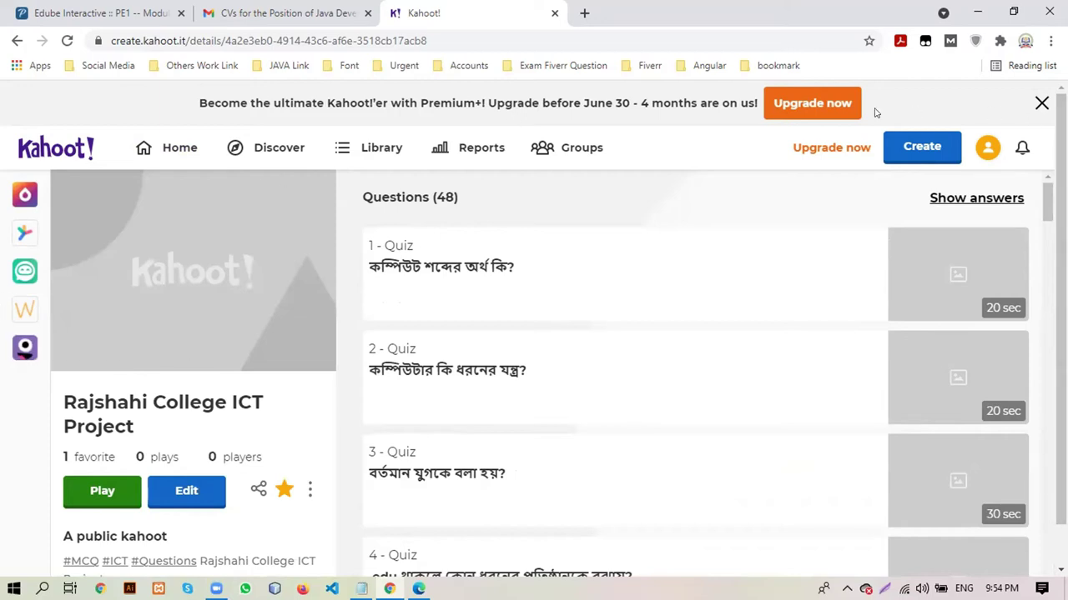
pyautogui.click(1042, 104)
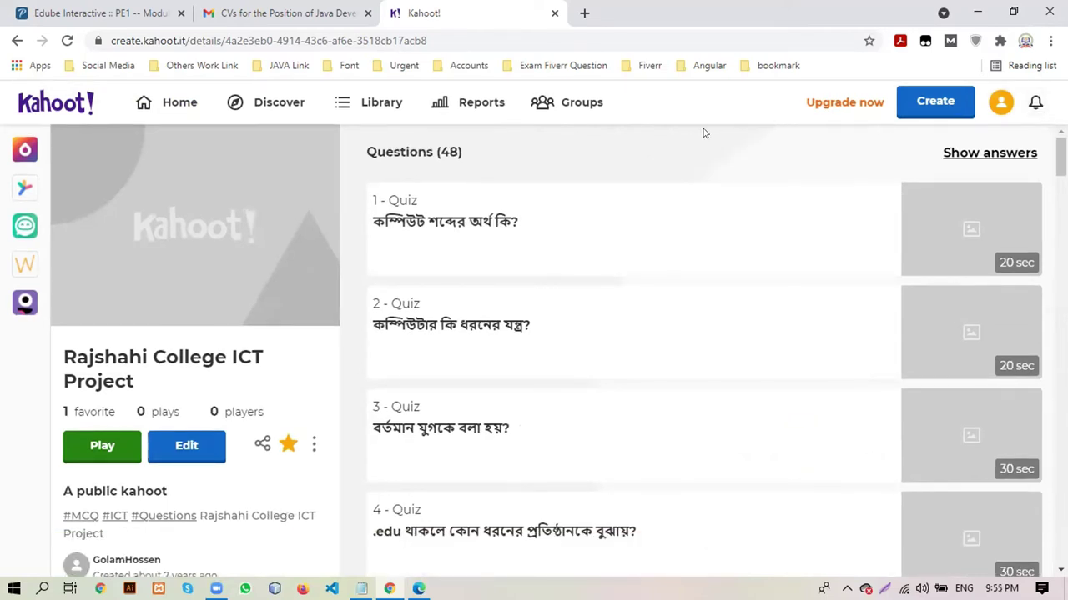
# Close the Kahoot tab, visit facebook.com in a new tab, then close that tab
pyautogui.click(182, 106)
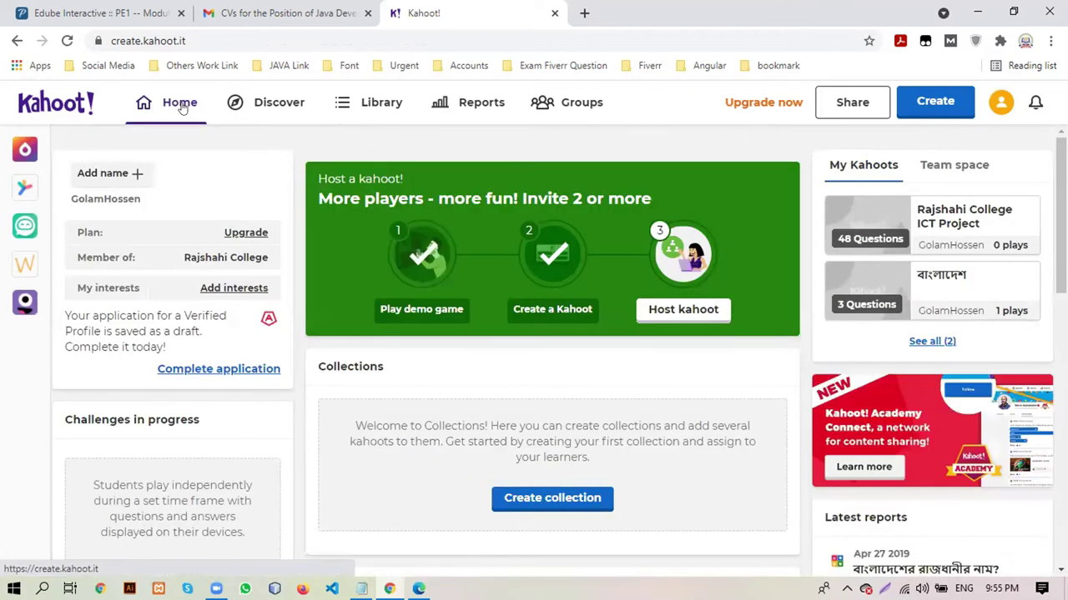
pyautogui.click(555, 13)
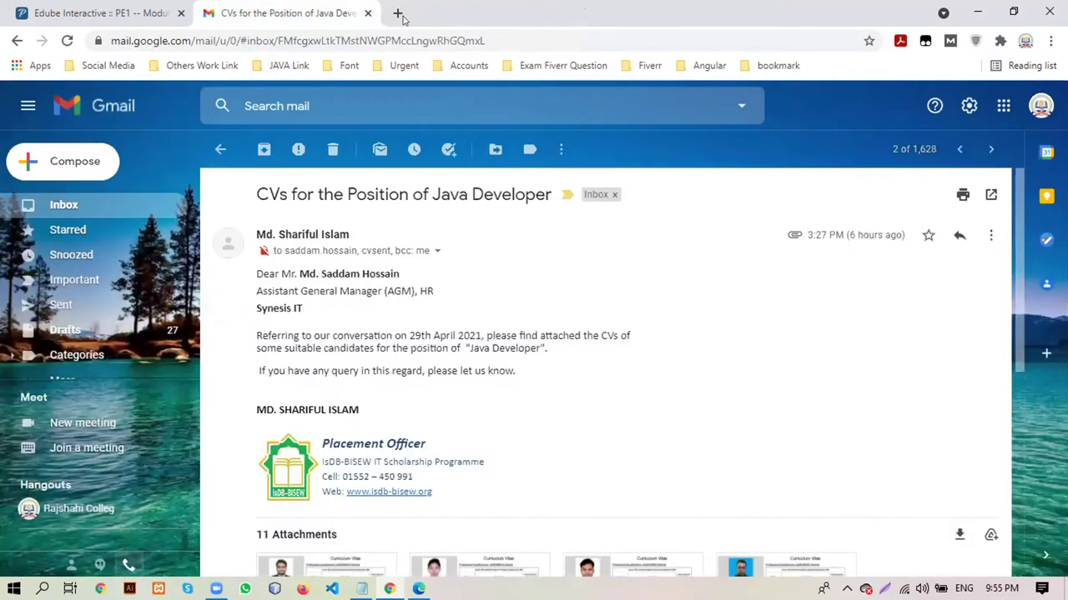
pyautogui.click(397, 14)
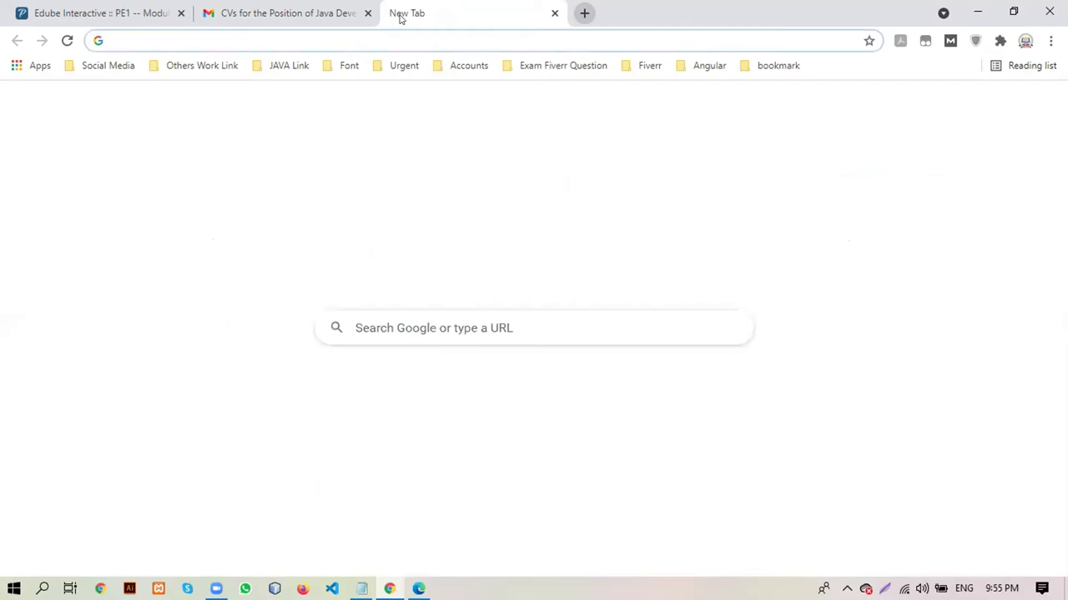
pyautogui.write('f')
pyautogui.press('Return')
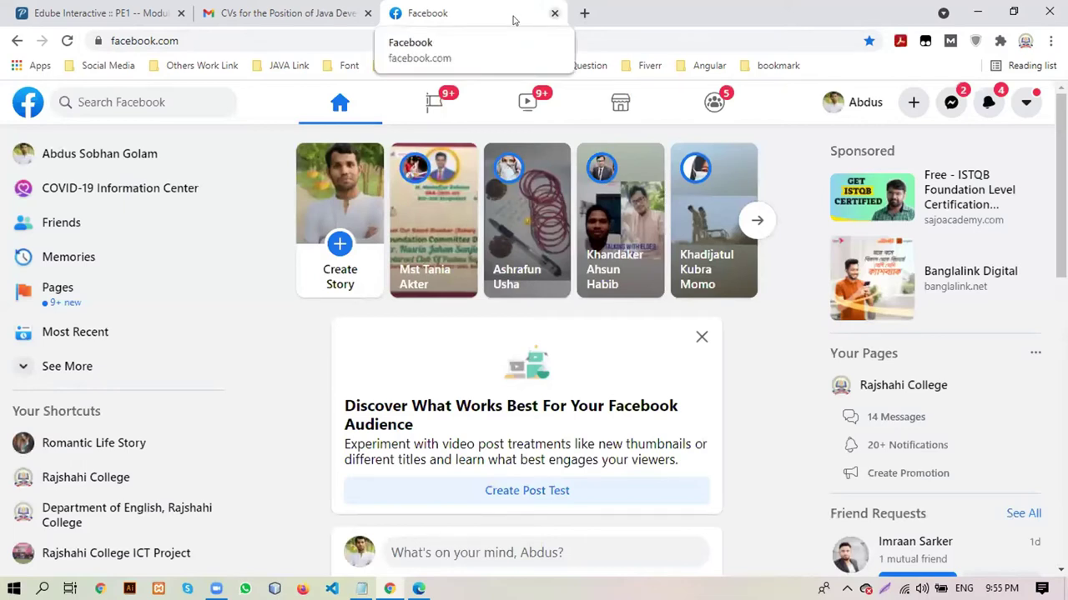
pyautogui.click(554, 13)
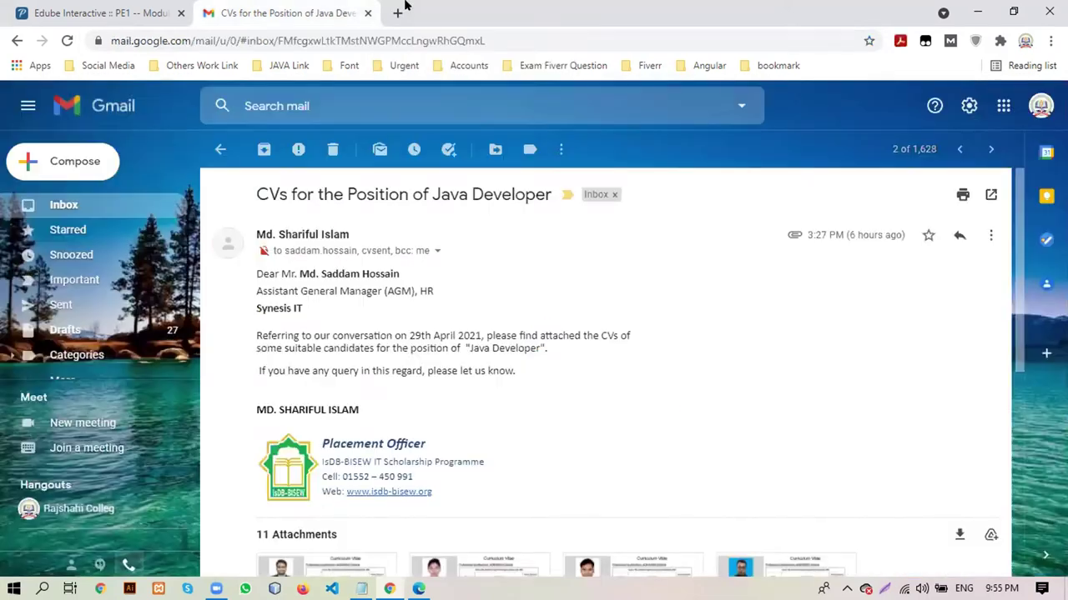
# In a new tab, search Google for Twitter and open twitter.com
pyautogui.click(398, 13)
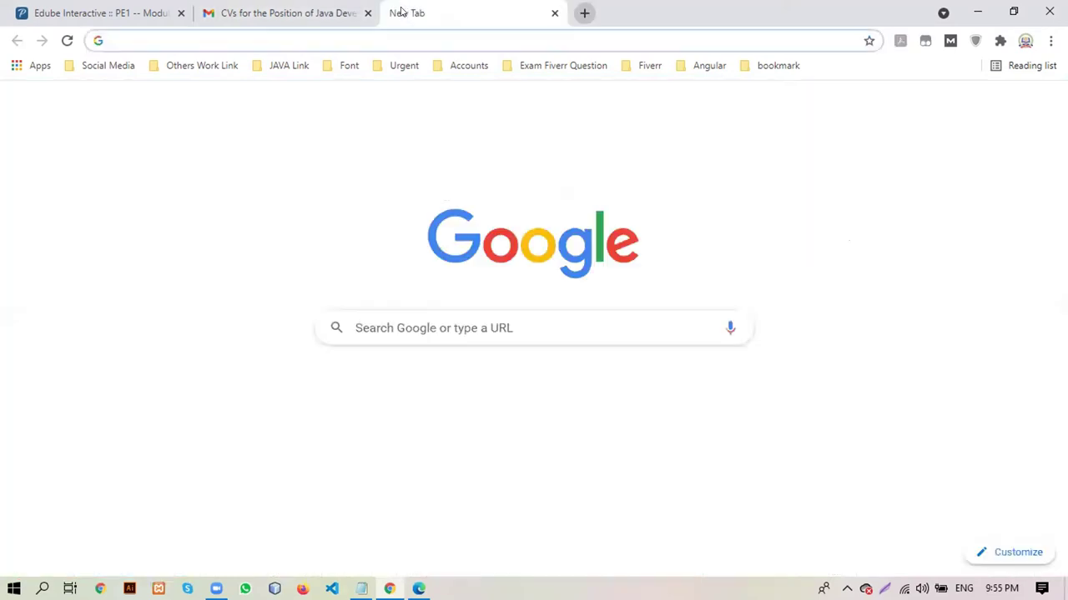
pyautogui.write('te')
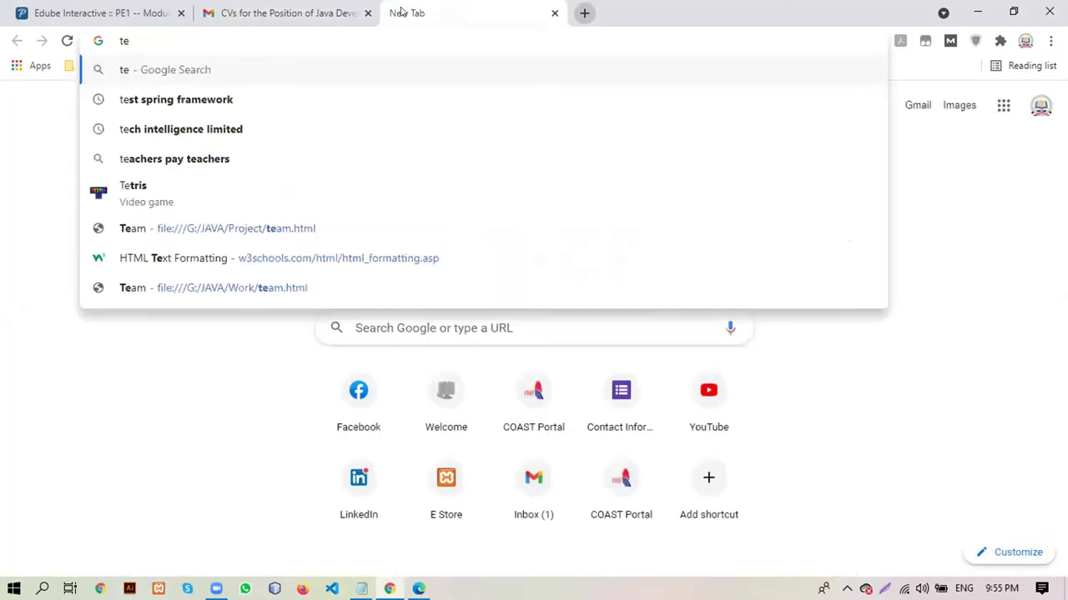
pyautogui.write('i')
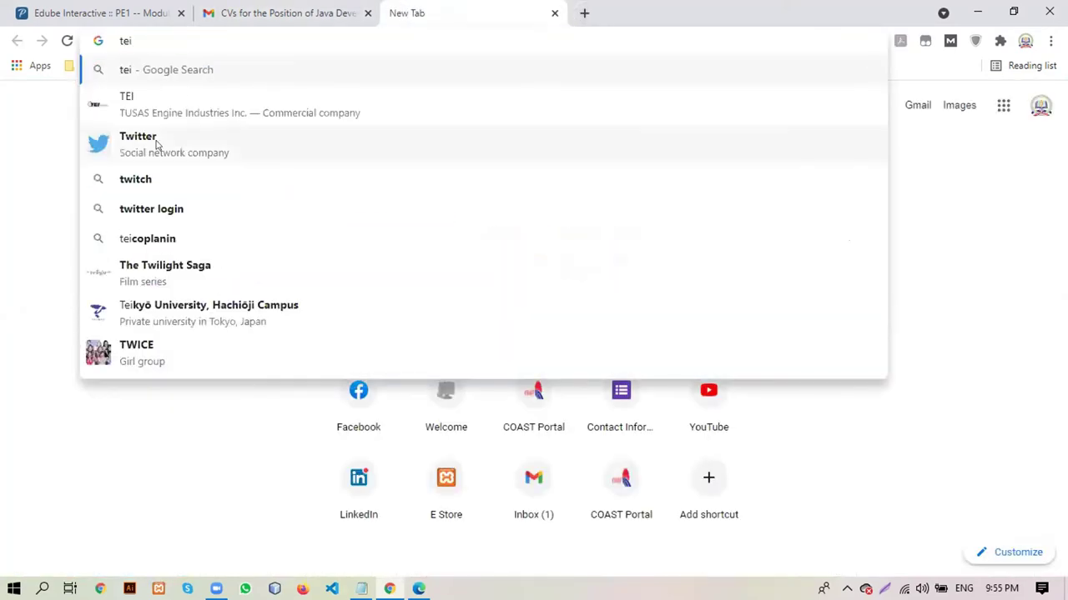
pyautogui.click(156, 145)
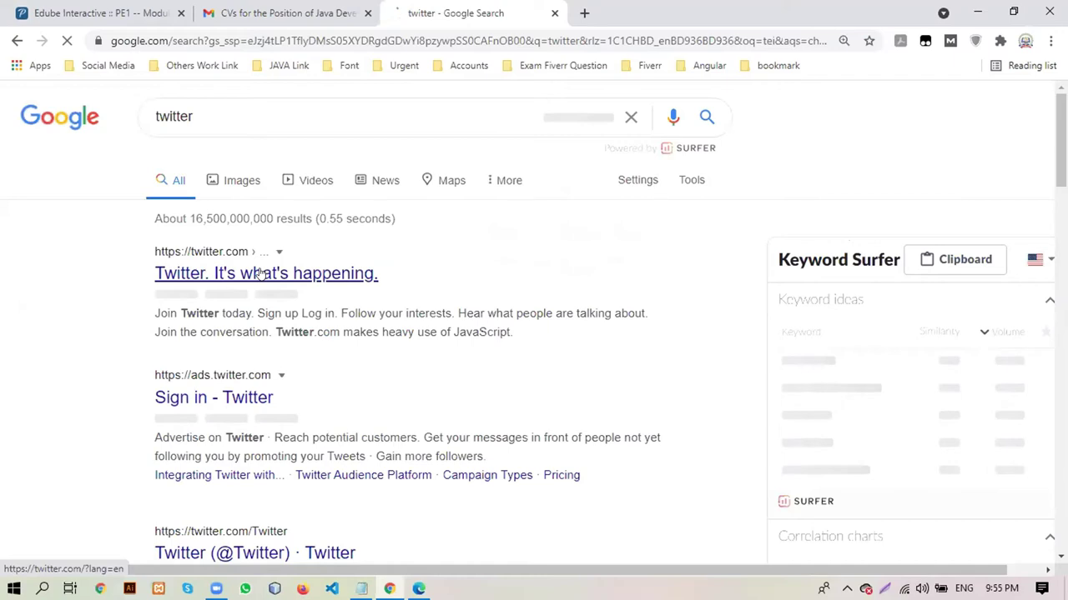
pyautogui.click(262, 274)
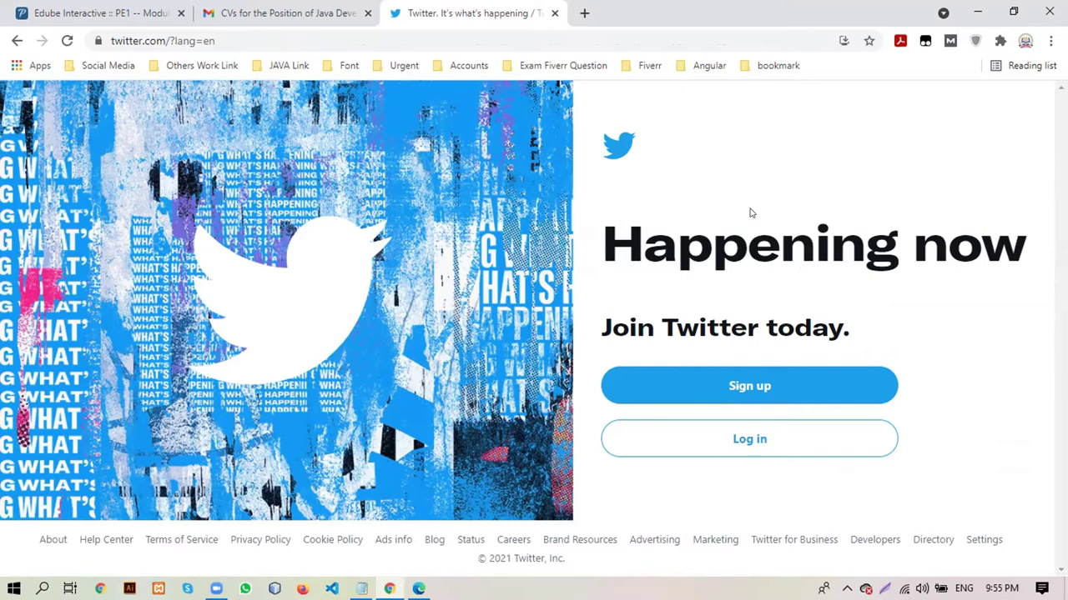
pyautogui.click(419, 32)
pyautogui.write('linke')
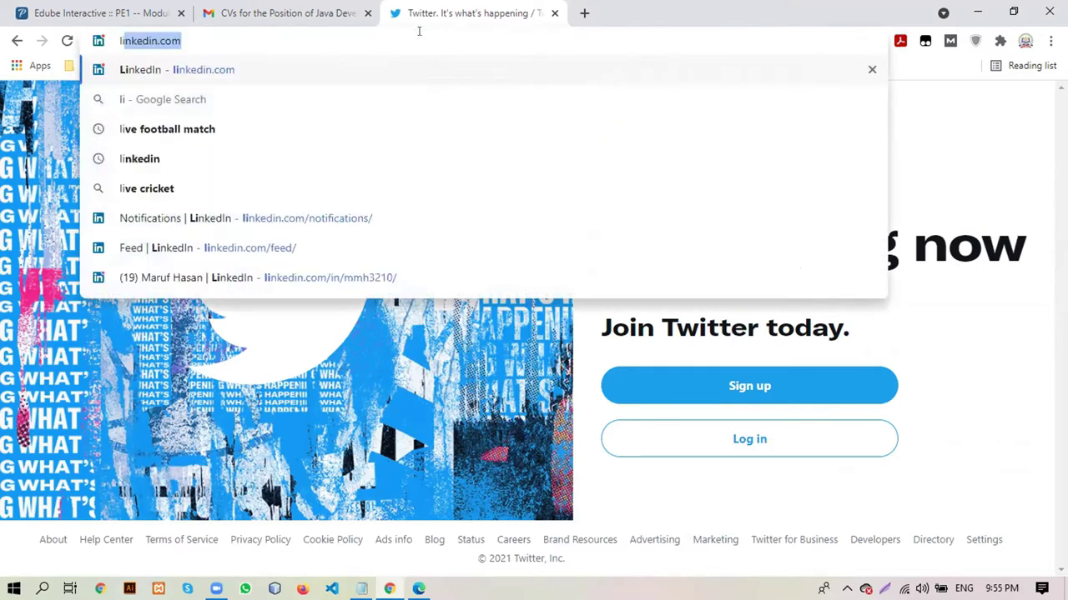
pyautogui.write('d')
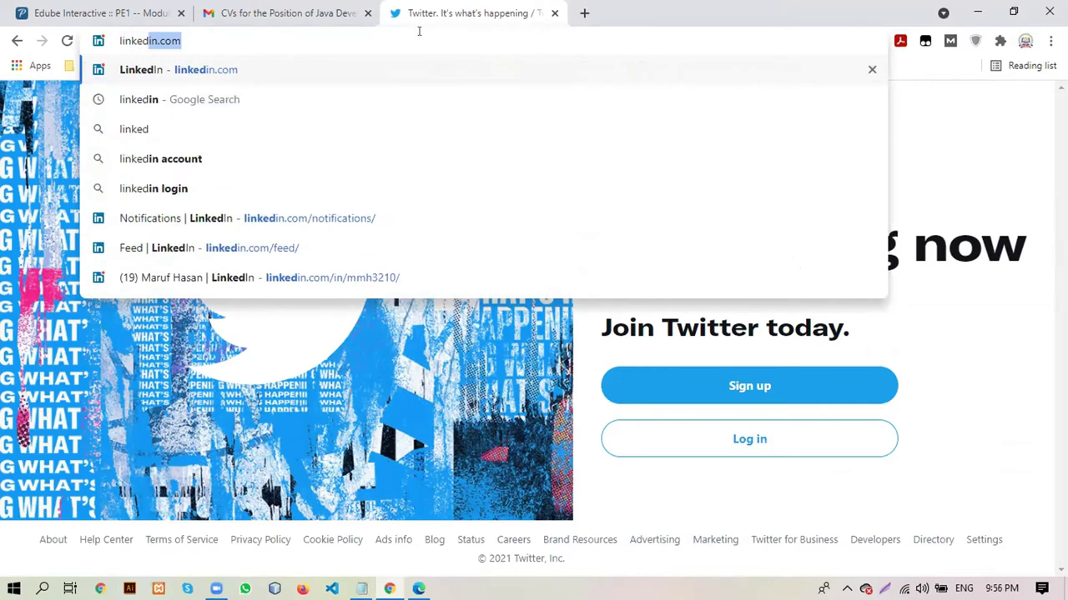
pyautogui.write(' iin')
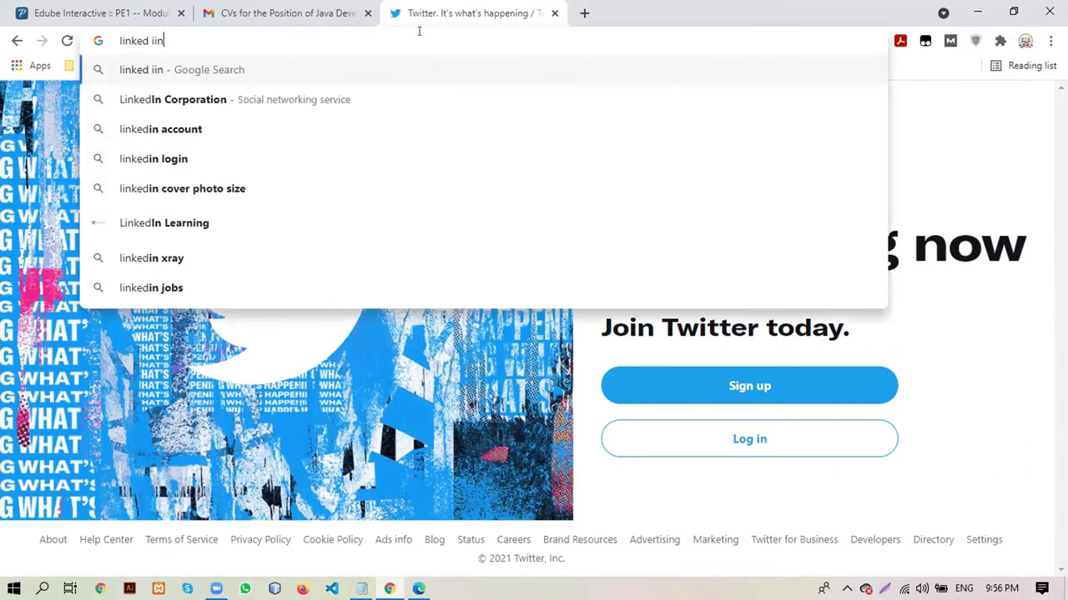
pyautogui.press('BackSpace')
pyautogui.press('BackSpace')
pyautogui.press('BackSpace')
pyautogui.press('BackSpace')
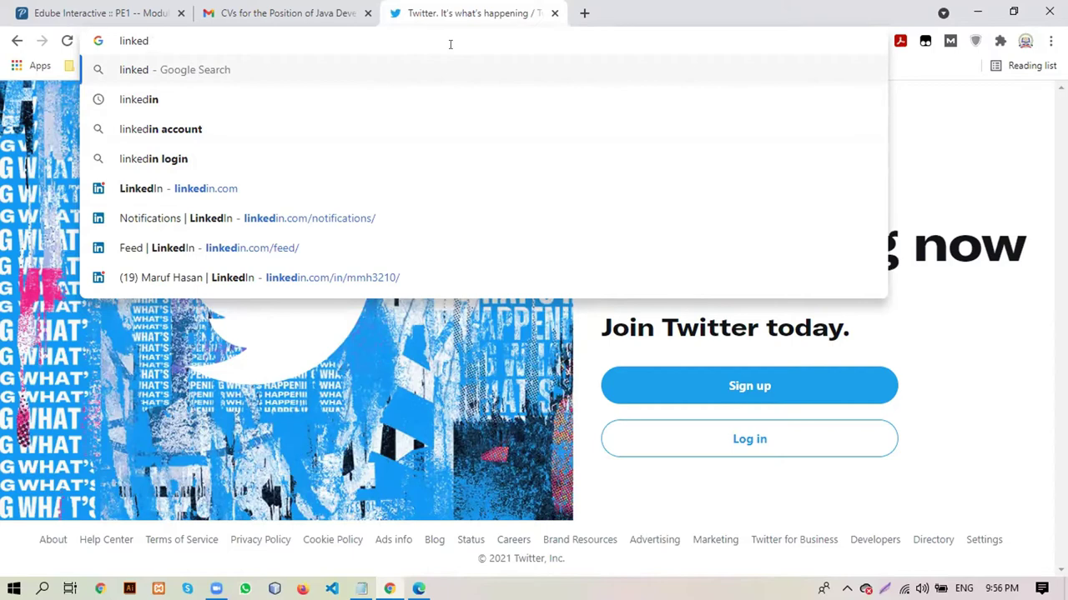
pyautogui.press('BackSpace')
pyautogui.press('BackSpace')
pyautogui.press('BackSpace')
pyautogui.press('BackSpace')
pyautogui.press('BackSpace')
pyautogui.press('BackSpace')
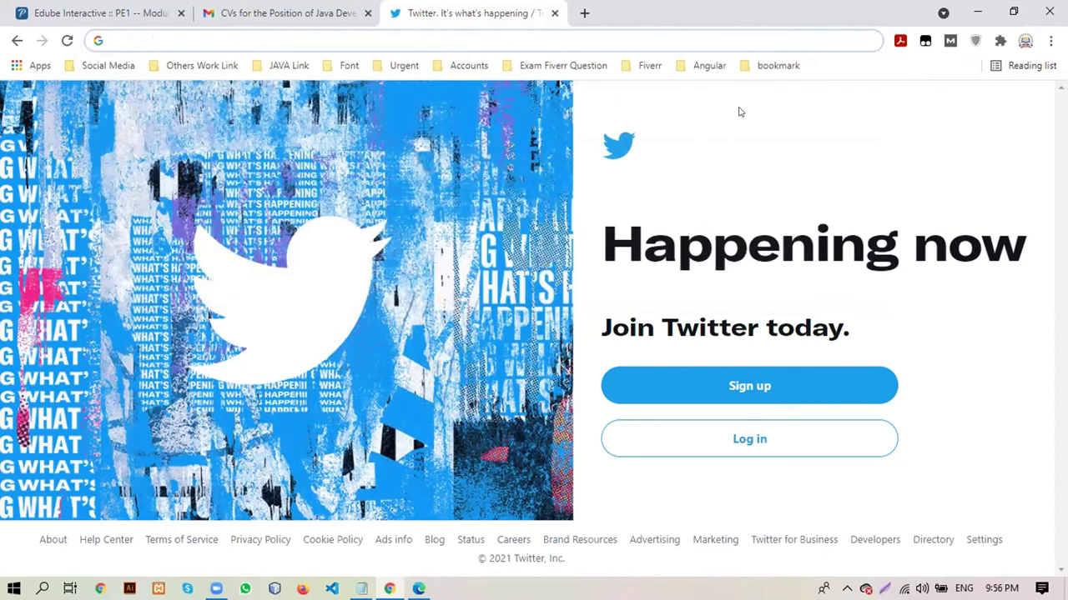
# Dismiss the empty address entry and type 'freelancer' into Chrome's address bar
pyautogui.click(747, 110)
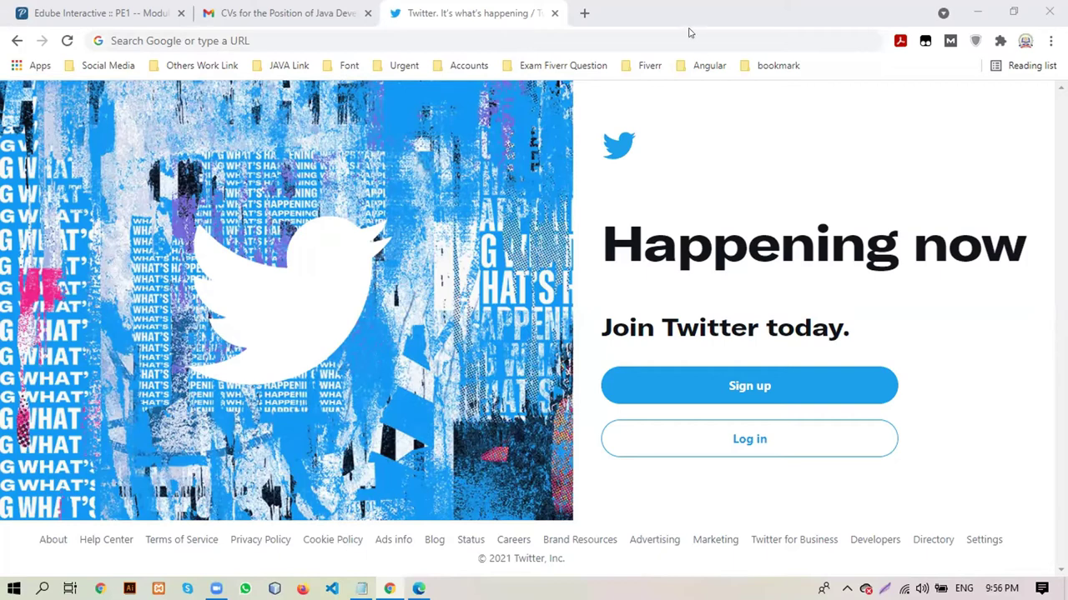
pyautogui.click(644, 34)
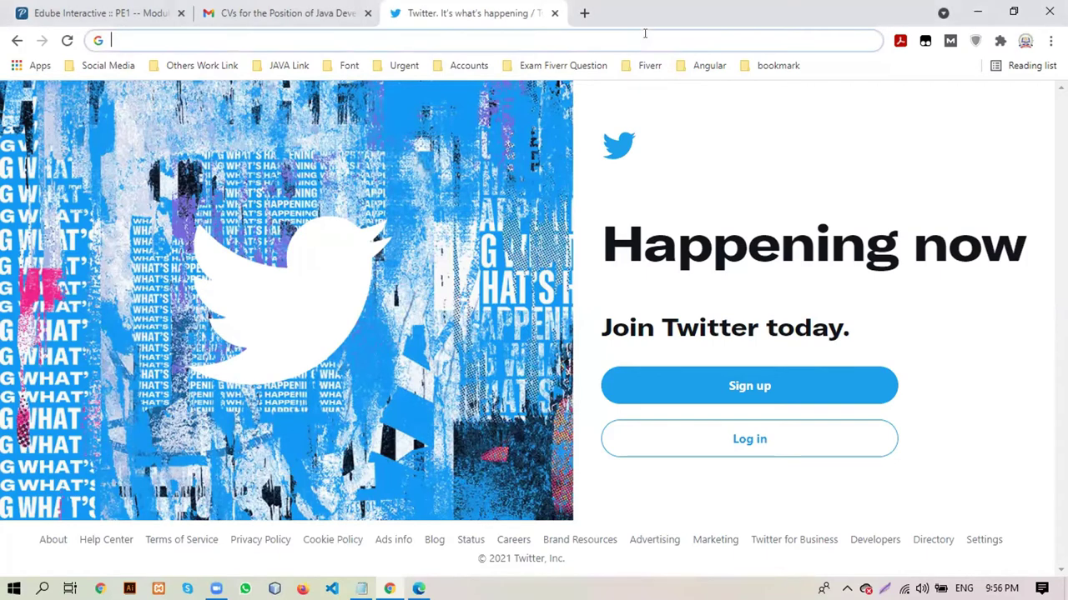
pyautogui.write('free')
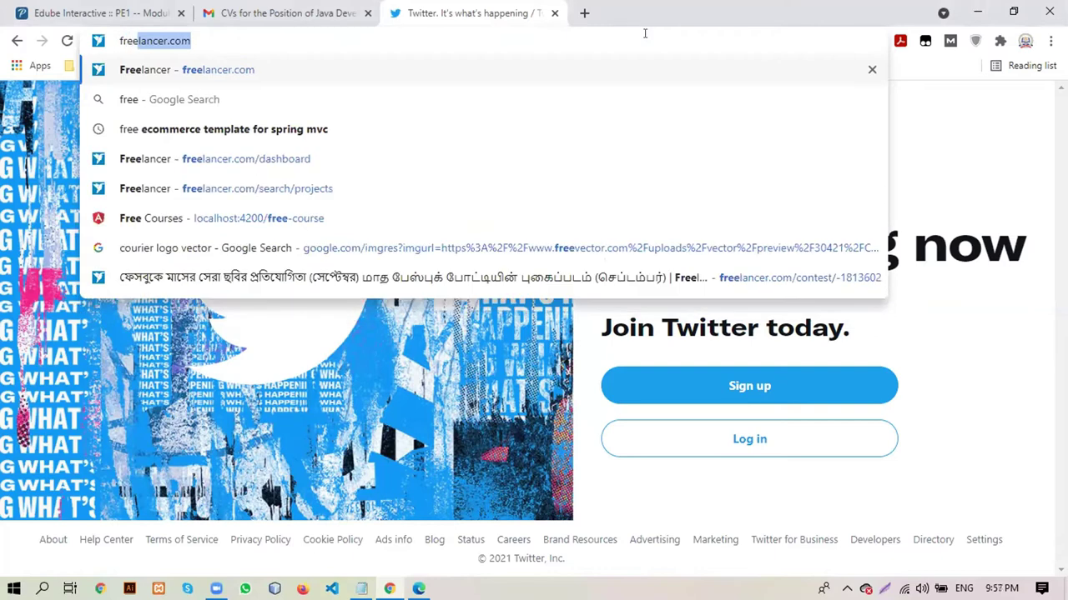
pyautogui.write('lancer')
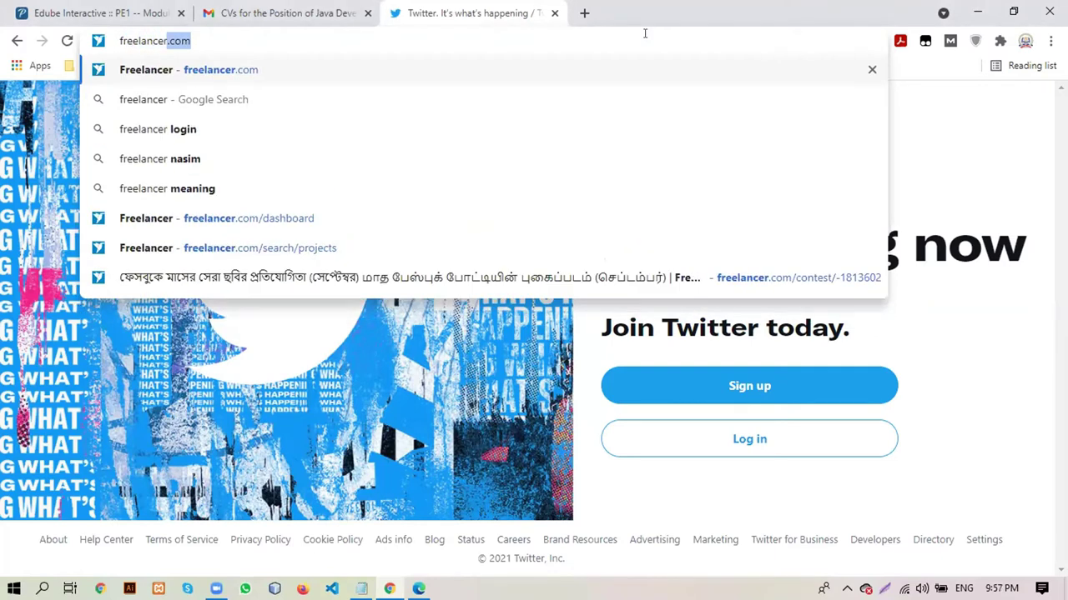
# Accept the freelancer.com autocomplete to load the site
pyautogui.press('Return')
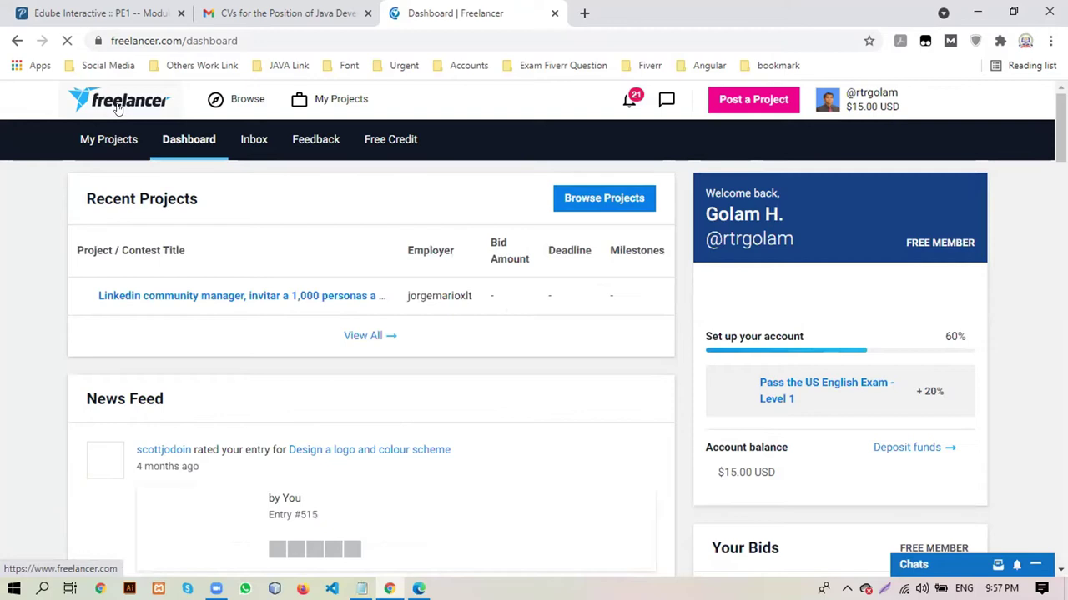
# Reload the Freelancer dashboard, view My Projects, then return to the dashboard
pyautogui.click(119, 109)
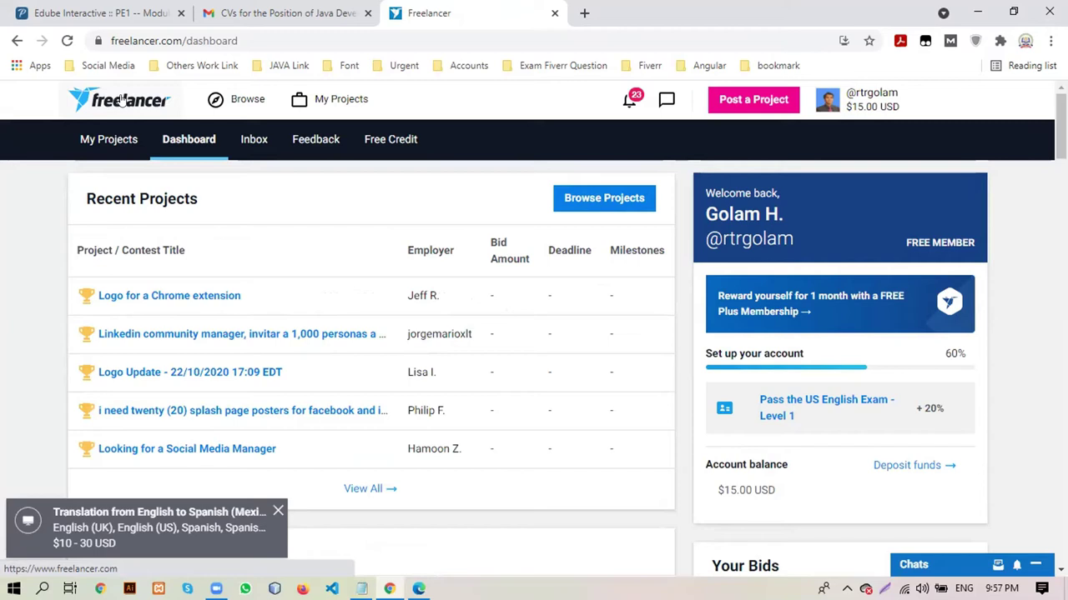
pyautogui.click(120, 139)
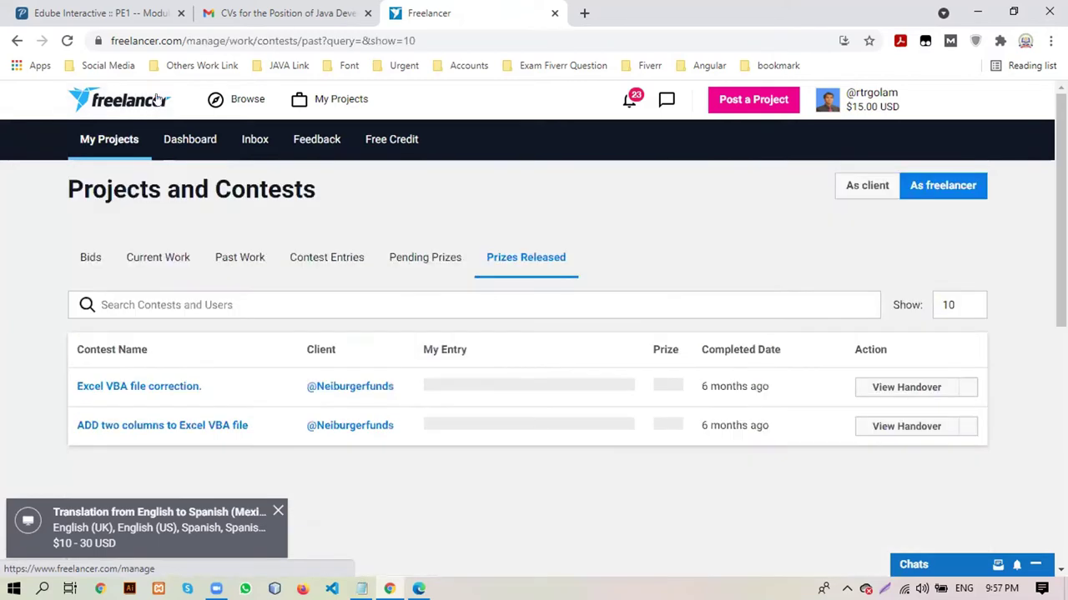
pyautogui.click(142, 100)
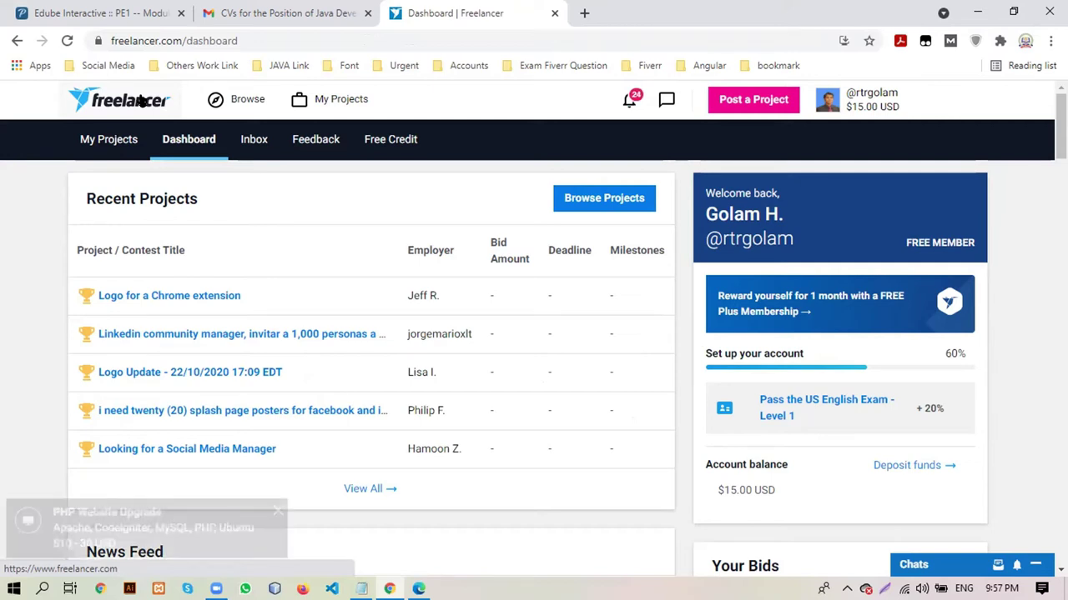
# Look over the Browse options, return home, and open the account dropdown
pyautogui.click(231, 110)
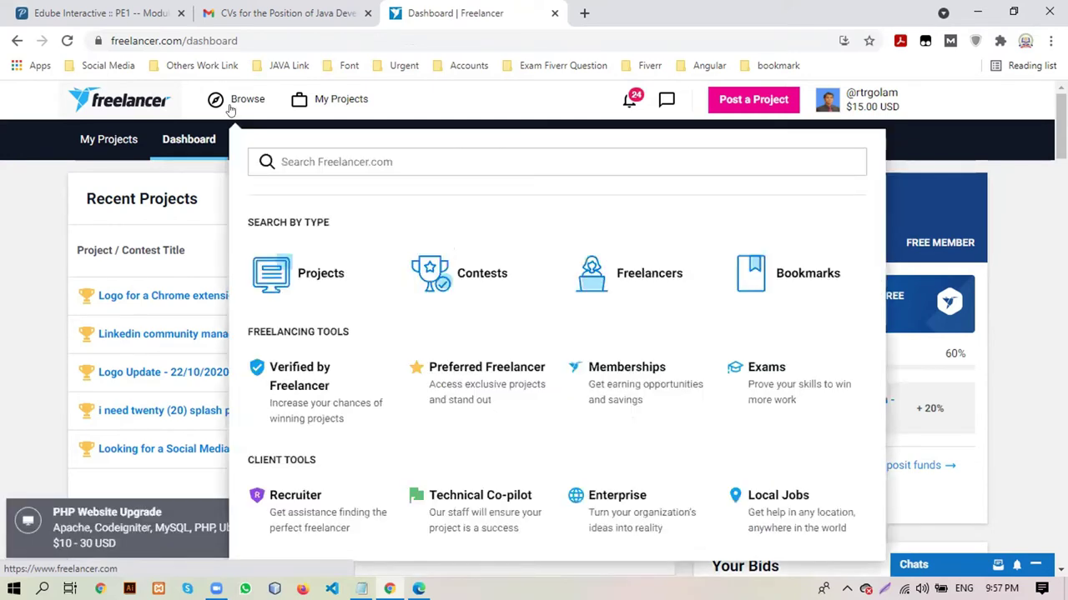
pyautogui.click(162, 142)
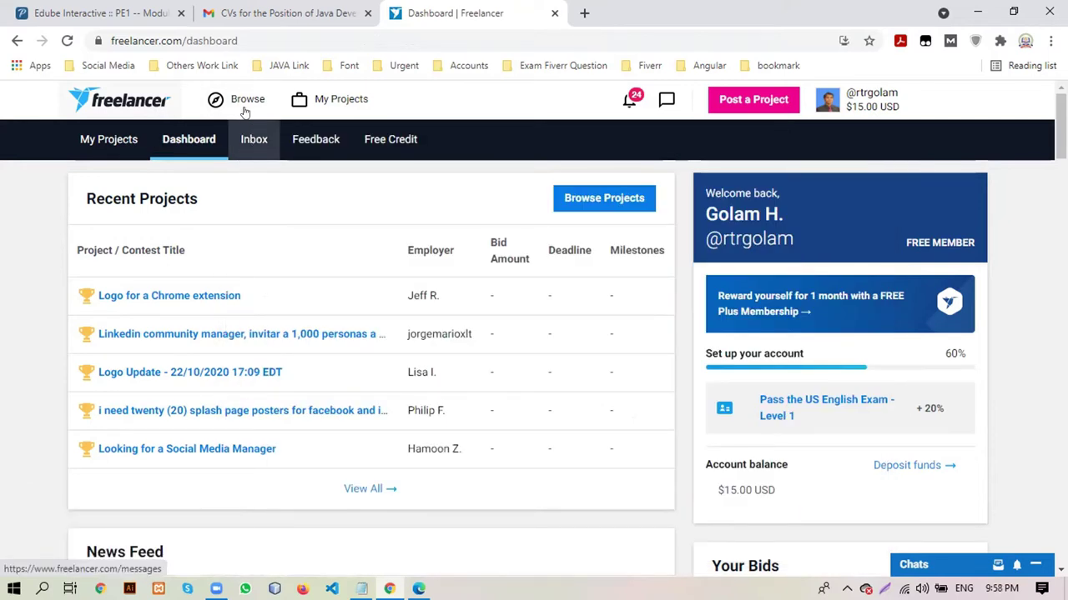
pyautogui.click(127, 98)
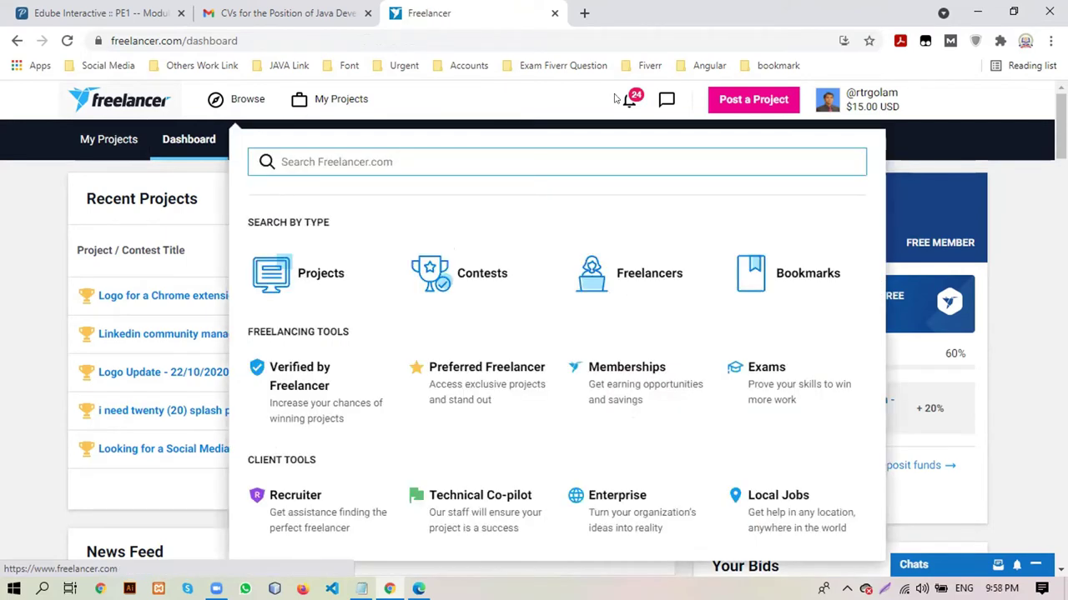
pyautogui.click(871, 100)
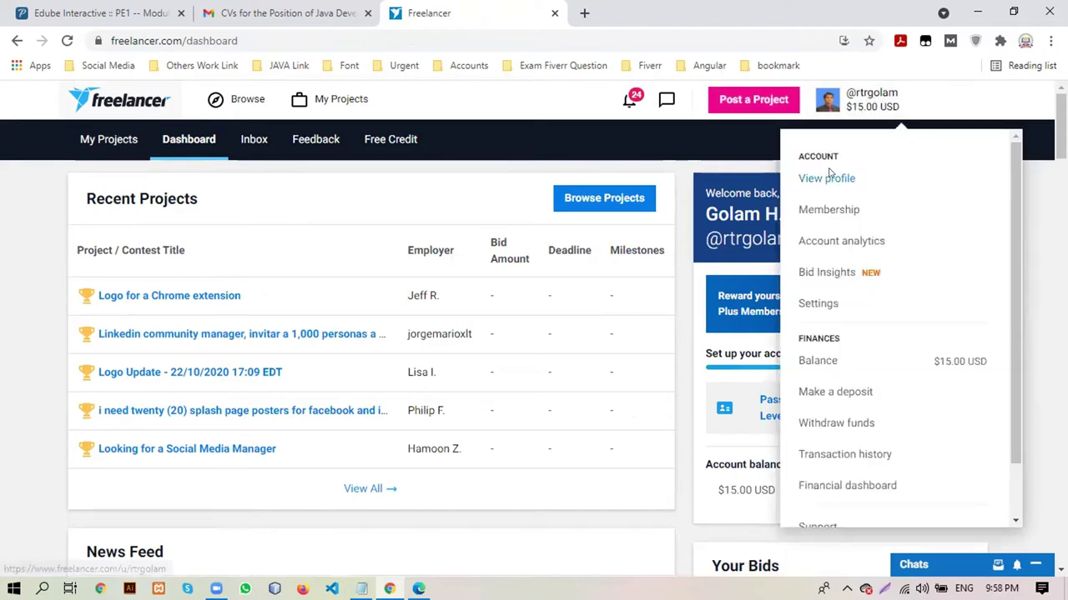
pyautogui.click(610, 311)
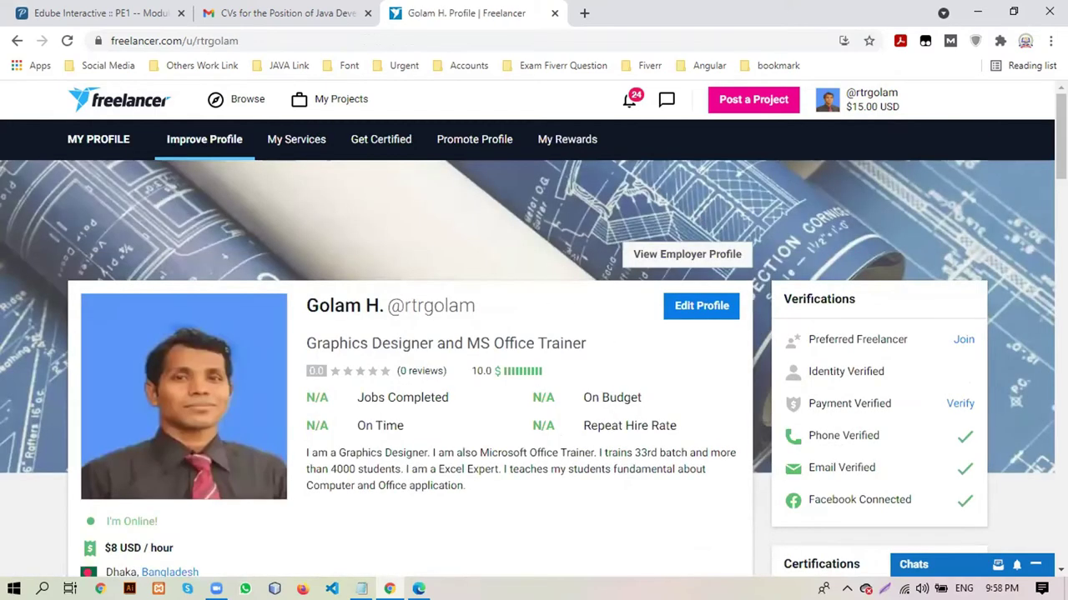
pyautogui.scroll(-1, 534, 328)
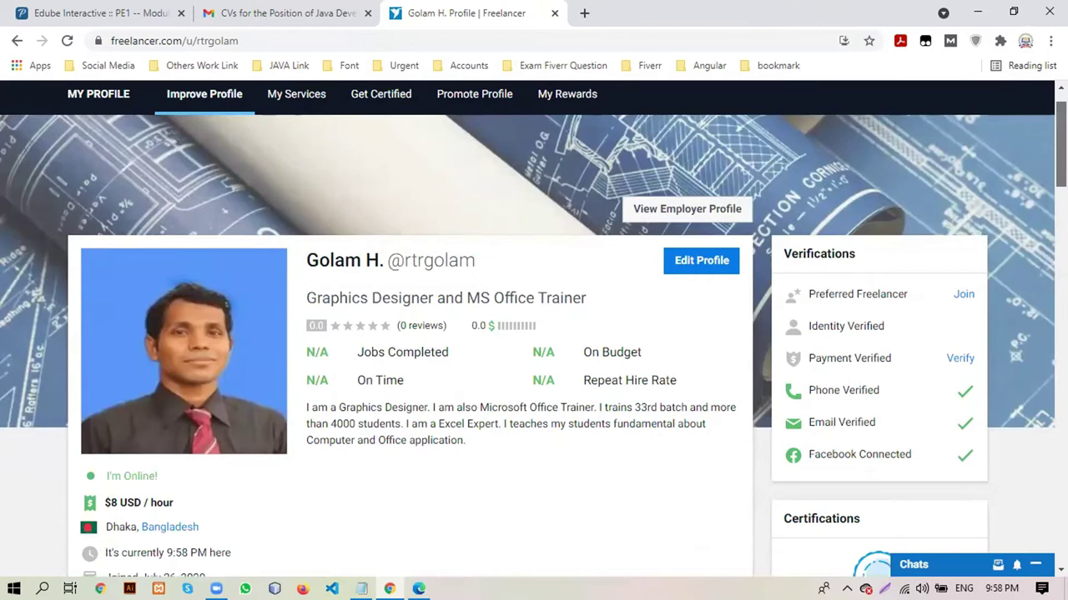
pyautogui.scroll(-4, 533, 328)
pyautogui.scroll(1, 533, 328)
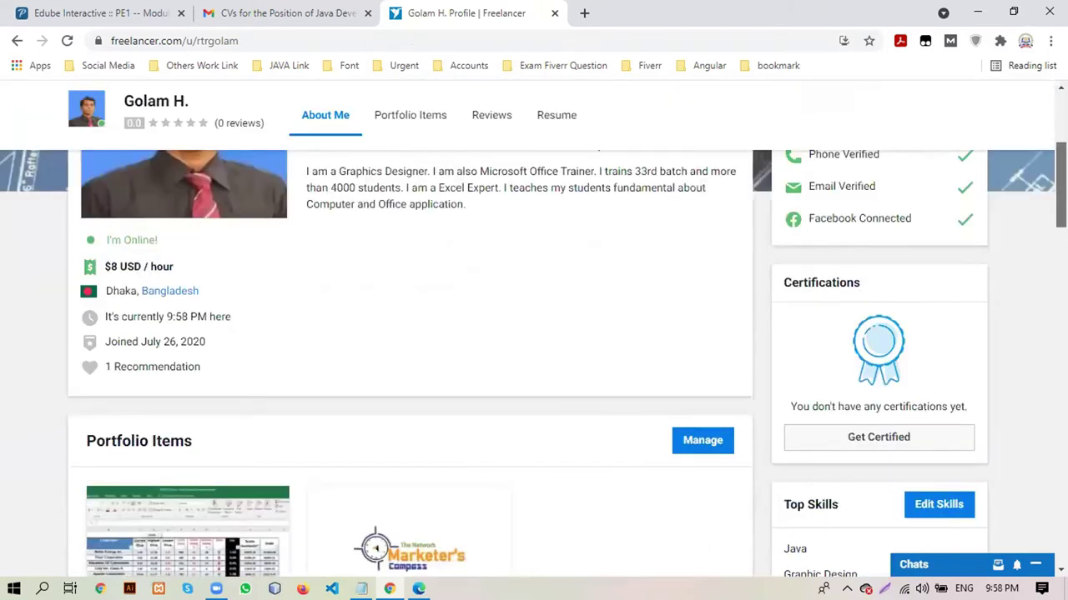
pyautogui.scroll(-1, 534, 328)
pyautogui.scroll(-1, 533, 329)
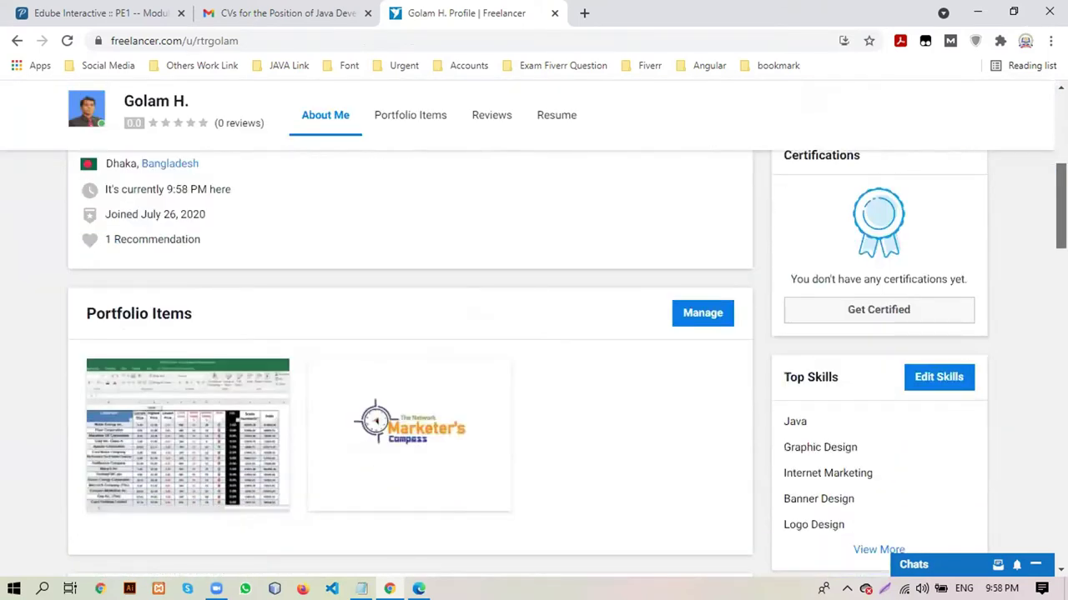
pyautogui.scroll(-5, 376, 421)
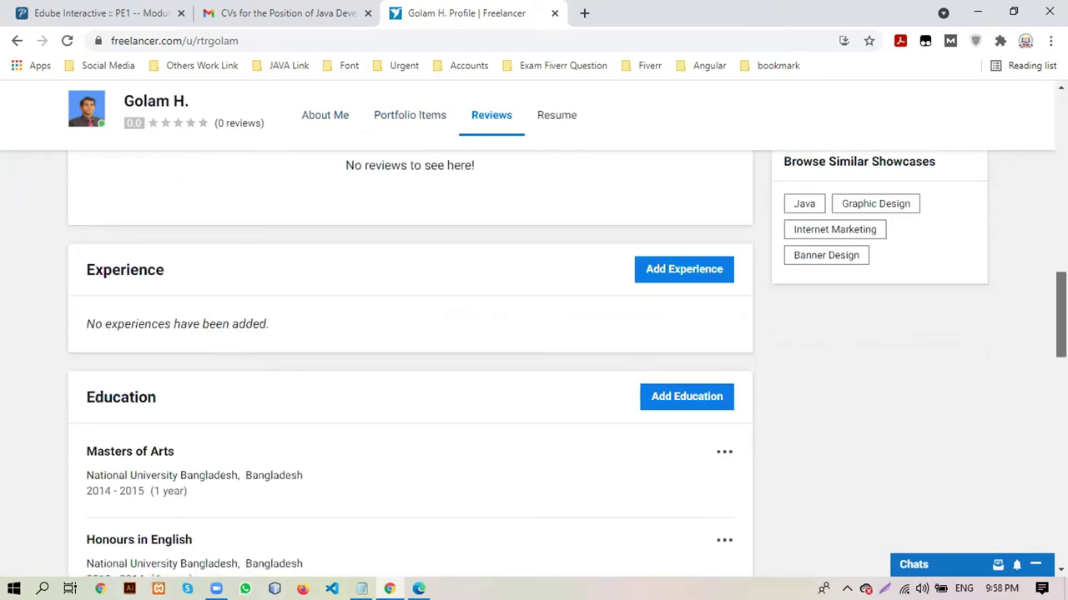
pyautogui.scroll(-3, 534, 367)
pyautogui.scroll(-2, 408, 367)
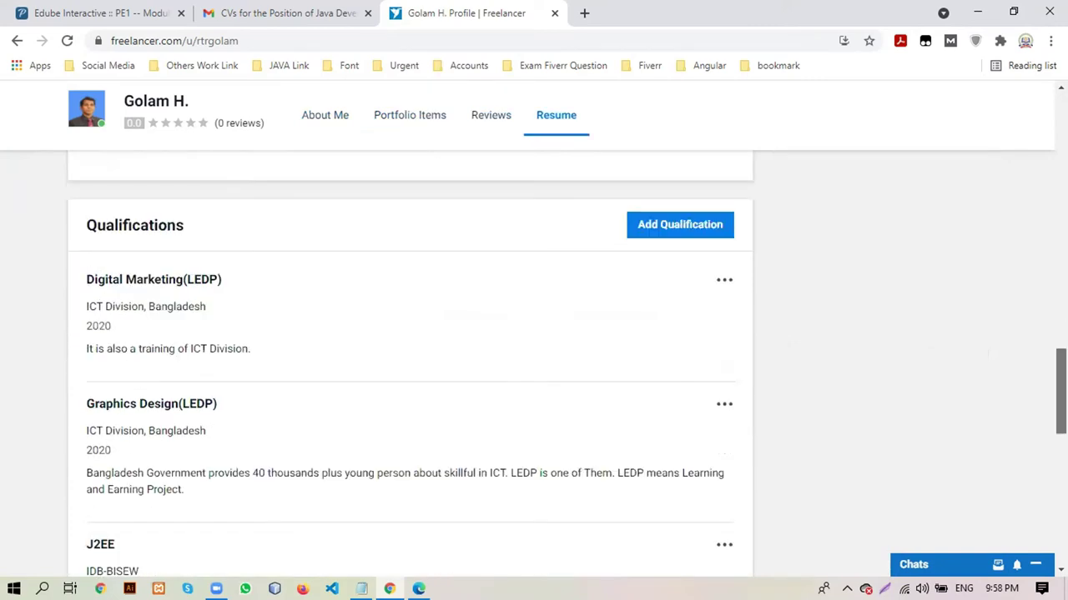
pyautogui.scroll(-2, 408, 367)
pyautogui.scroll(-4, 409, 367)
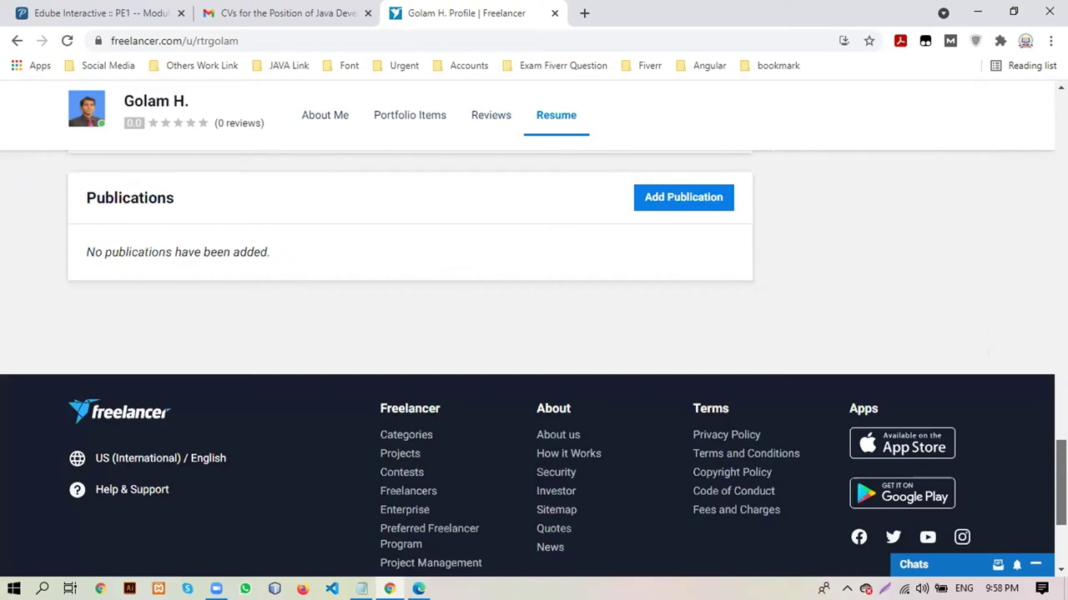
pyautogui.scroll(2, 409, 367)
pyautogui.scroll(5, 409, 367)
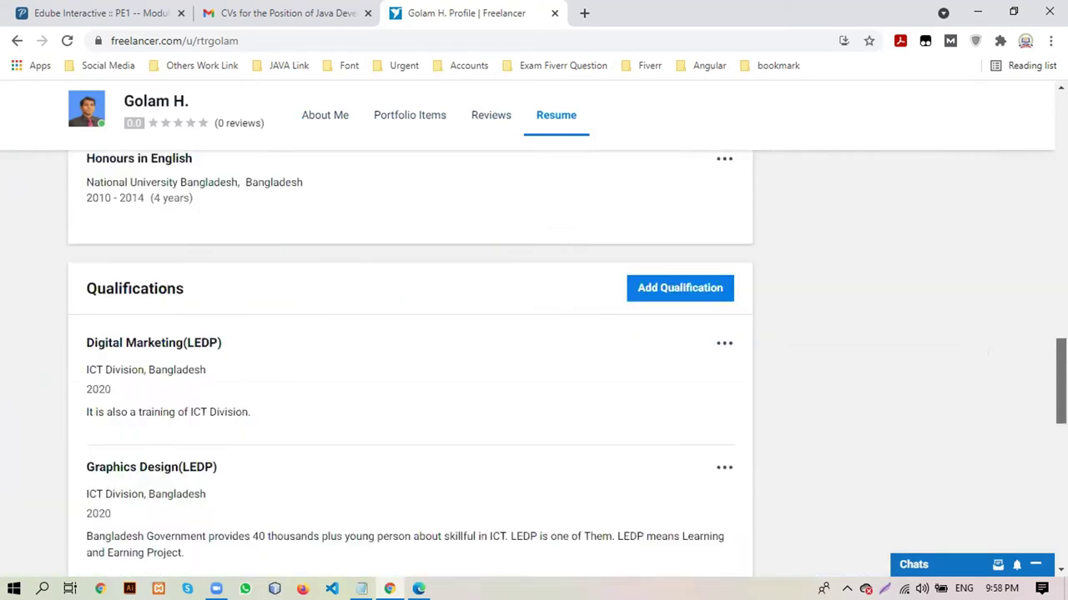
pyautogui.scroll(10, 408, 367)
pyautogui.scroll(3, 408, 367)
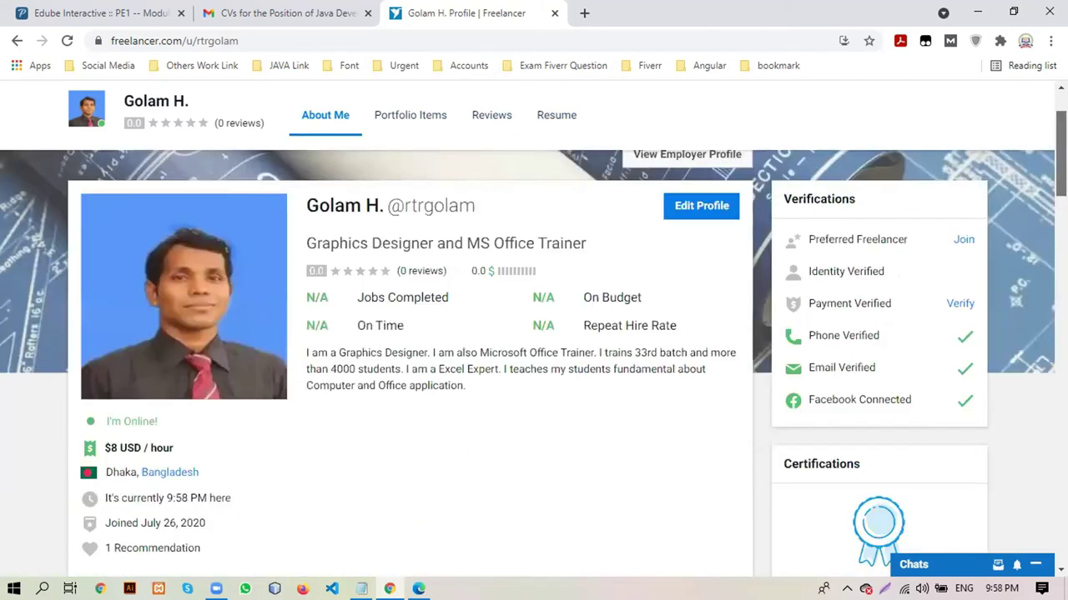
pyautogui.scroll(2, 622, 137)
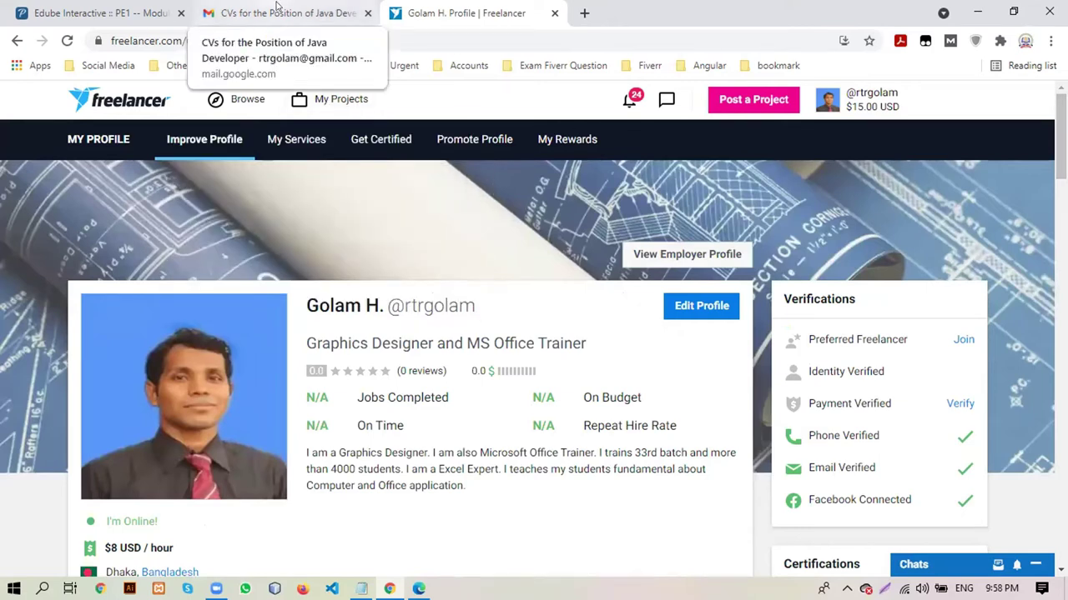
# Add a blank New Tab, then return to the Freelancer profile tab
pyautogui.click(586, 12)
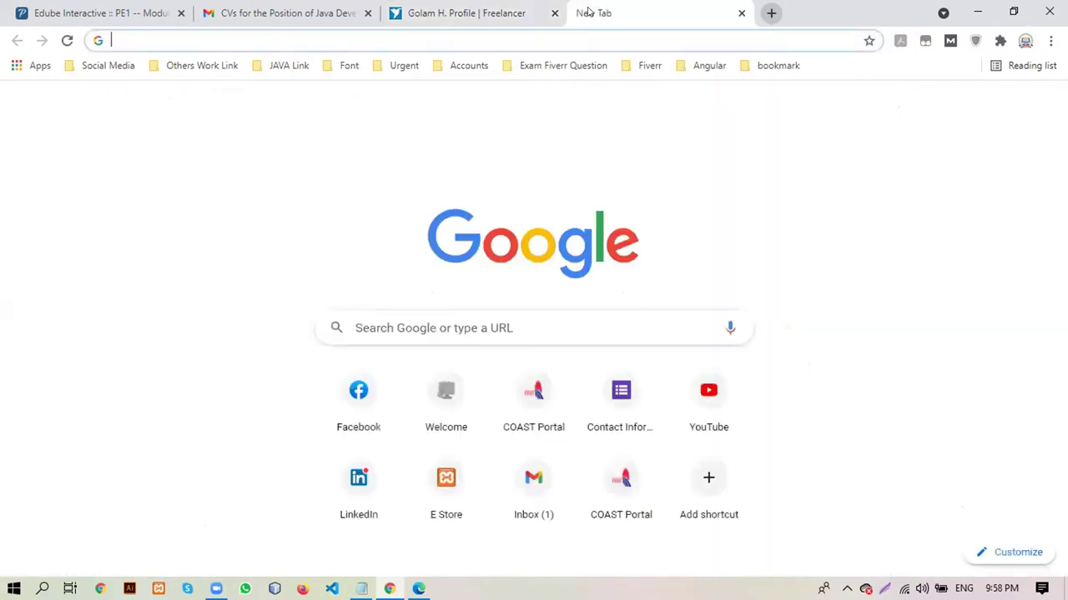
pyautogui.click(493, 10)
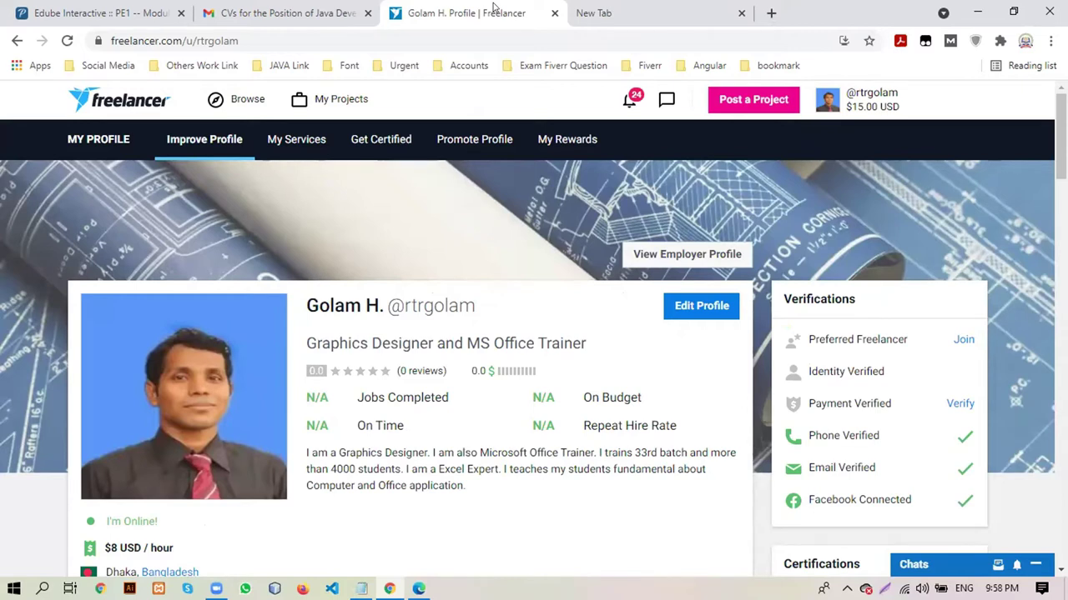
# Replace the current address with 'up' and load the upwork.com suggestion
pyautogui.click(446, 34)
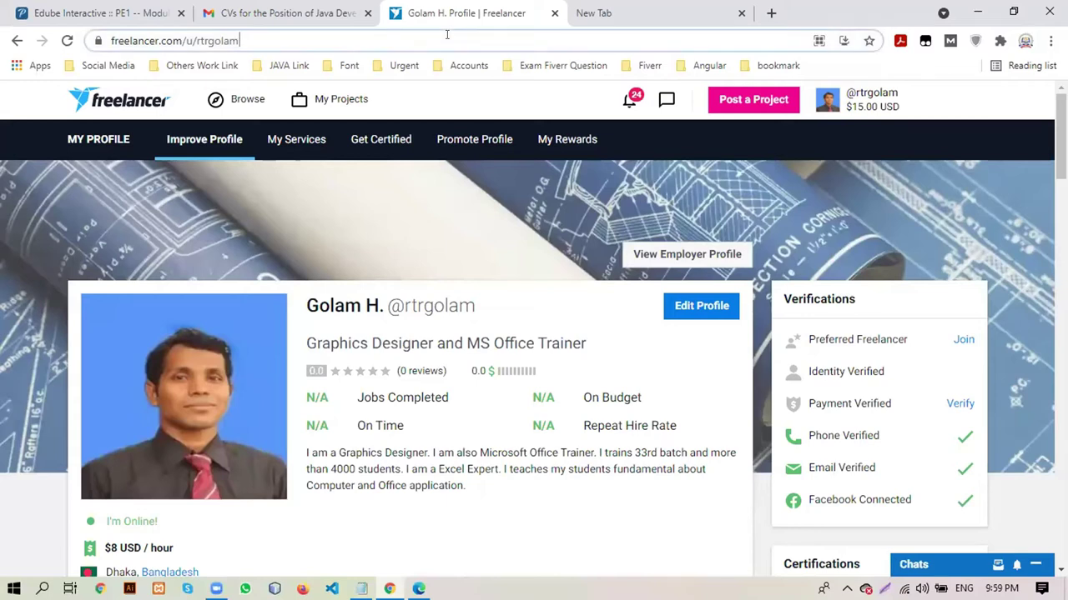
pyautogui.hotkey('ctrl', 'a')
pyautogui.write('up')
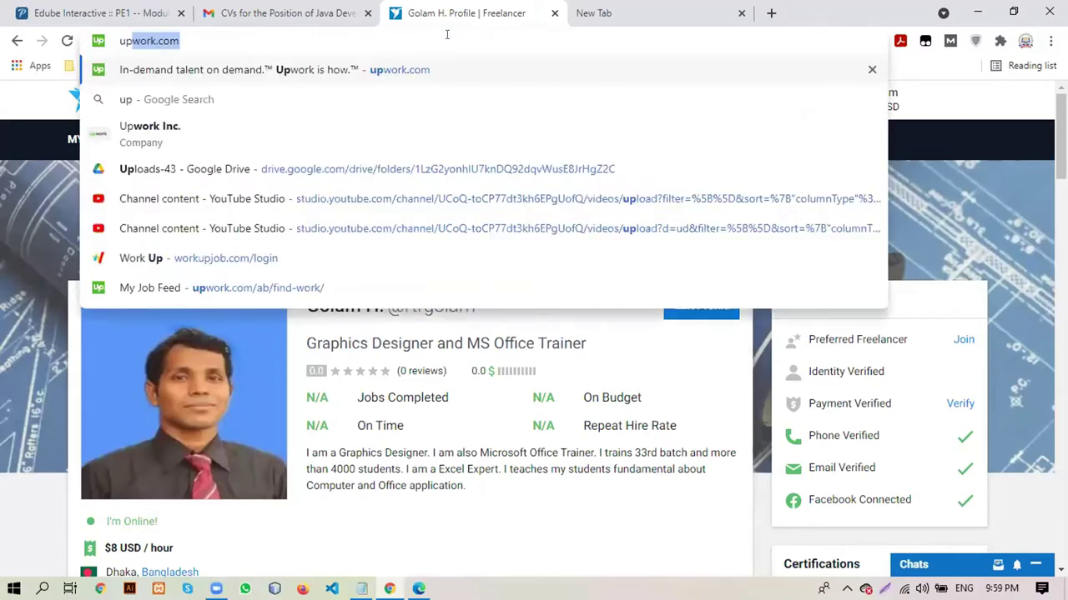
pyautogui.press('Return')
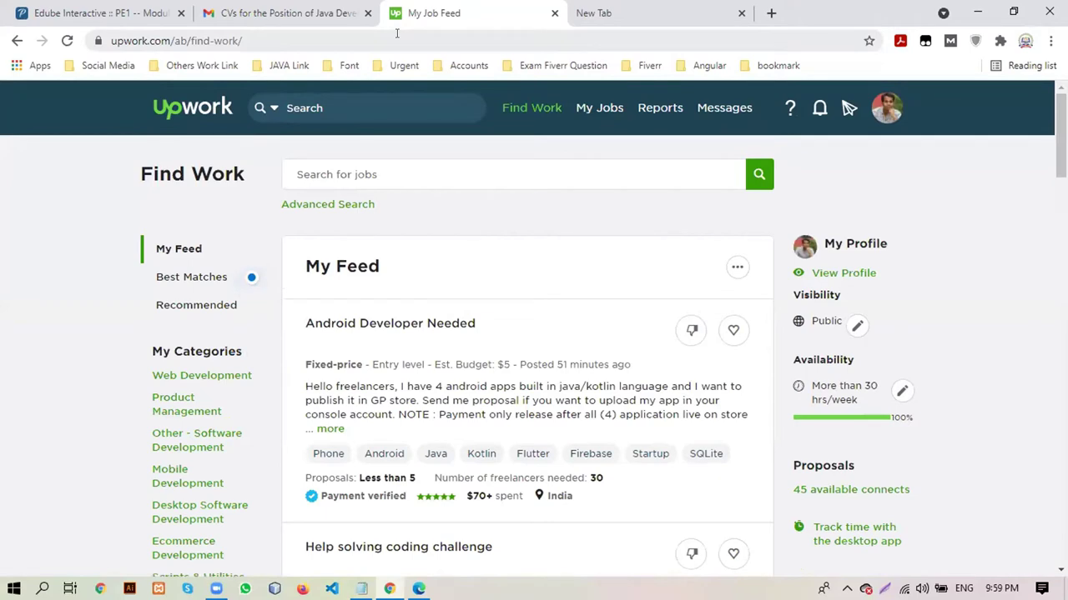
# Select the Upwork page address, then return focus to the job feed
pyautogui.click(397, 34)
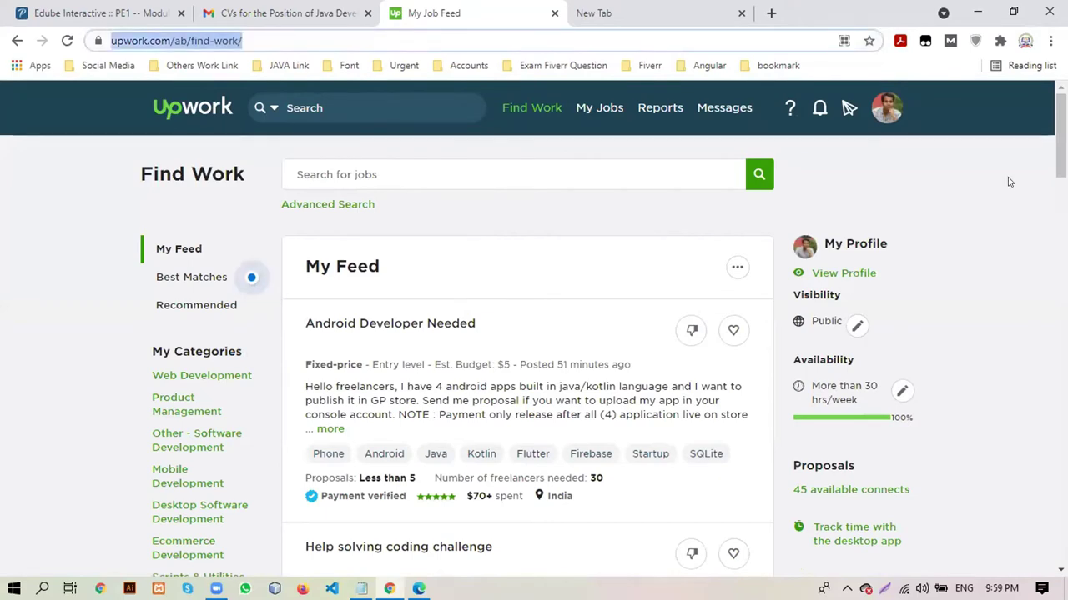
pyautogui.click(392, 134)
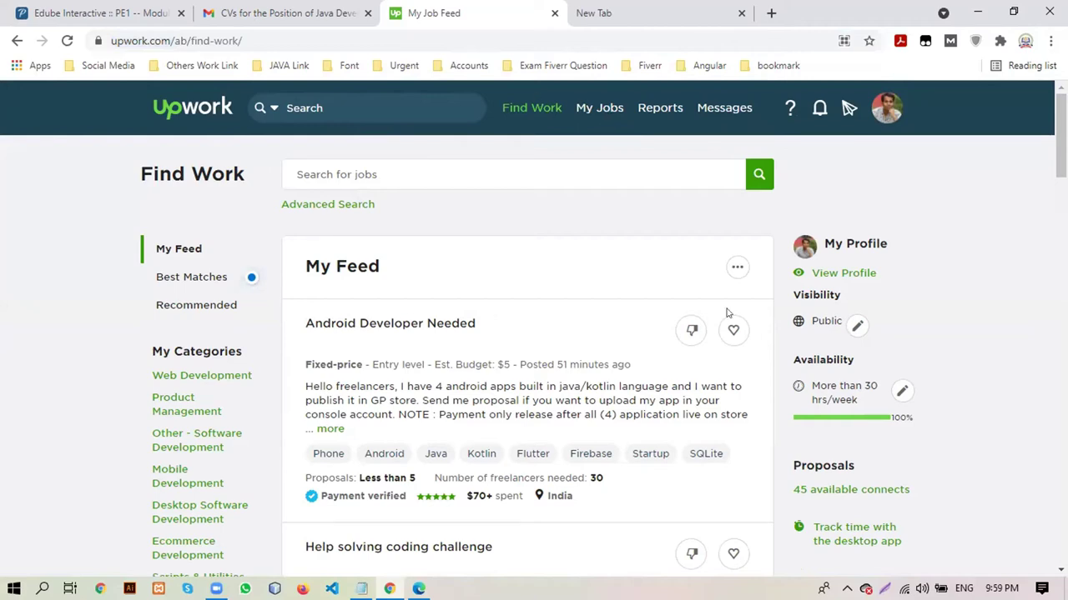
pyautogui.click(309, 41)
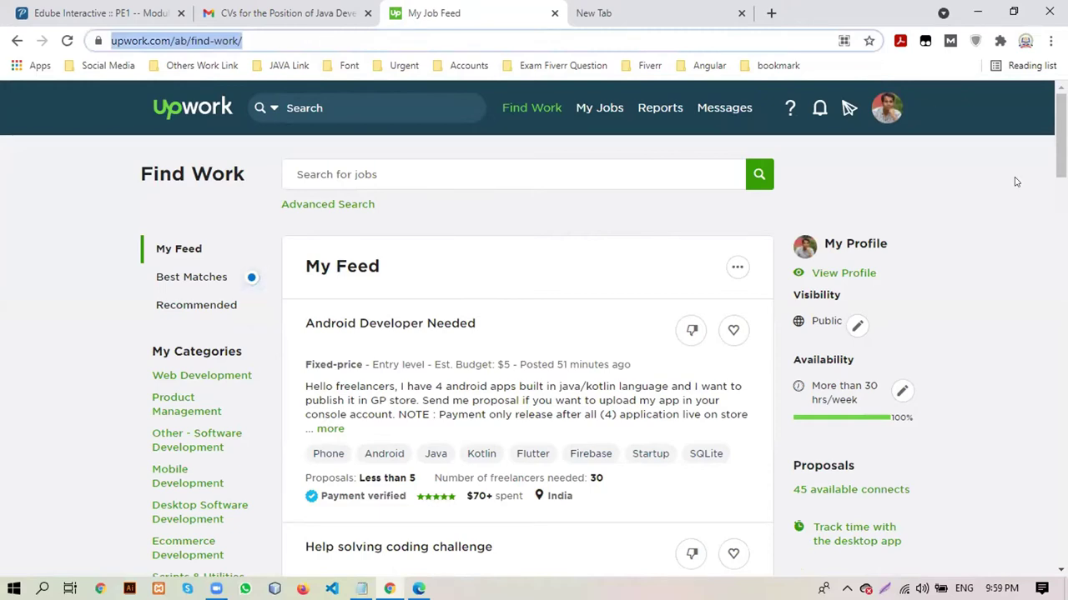
pyautogui.click(1061, 133)
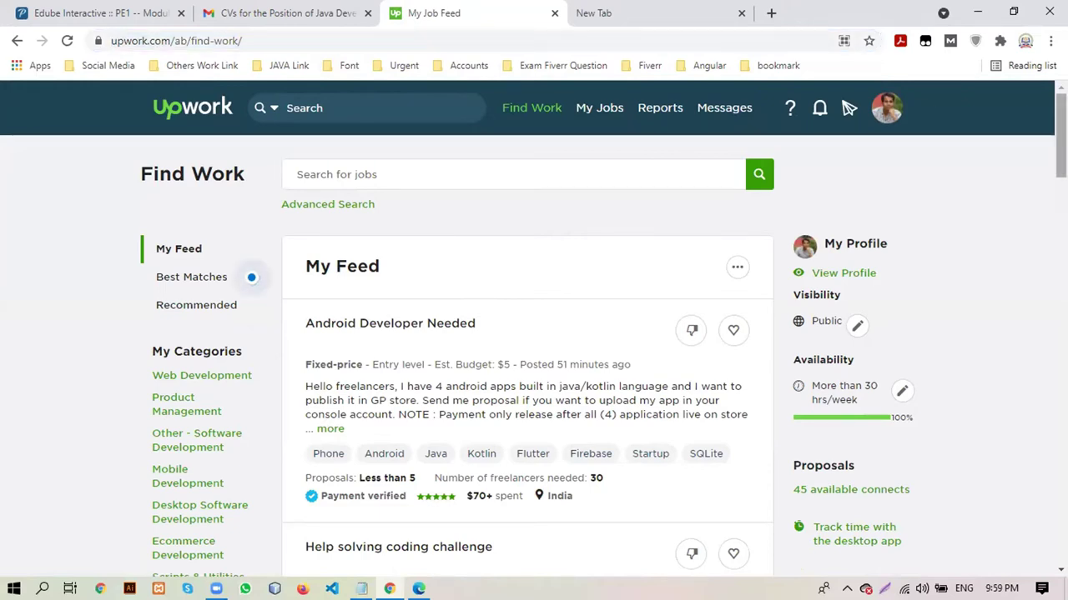
# Scroll the job feed down to Load More Jobs, then jump back to the top
pyautogui.scroll(-1, 534, 333)
pyautogui.scroll(-1, 717, 214)
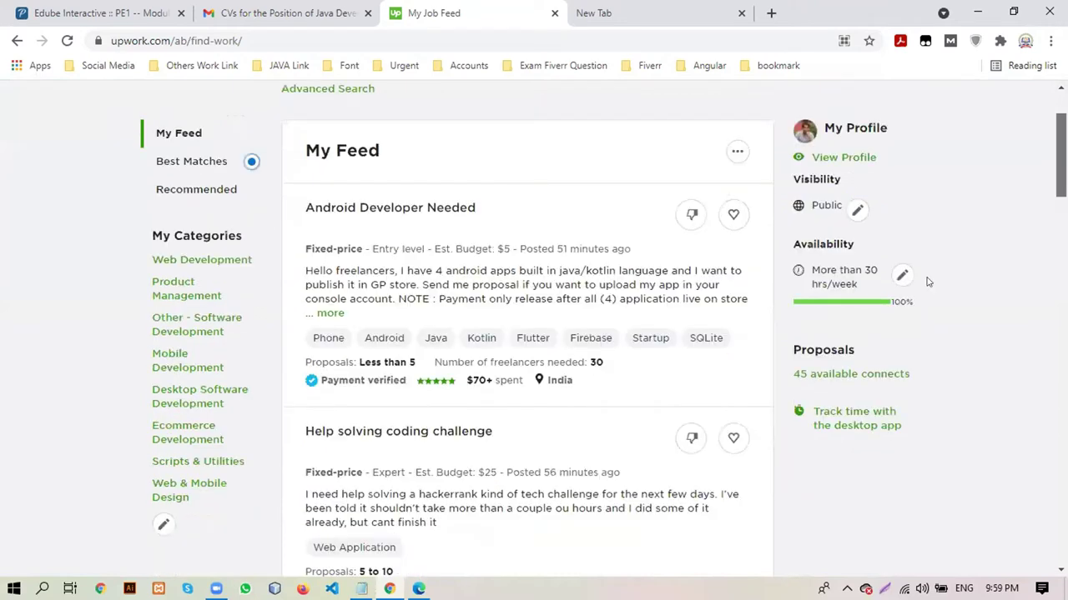
pyautogui.scroll(-1, 929, 283)
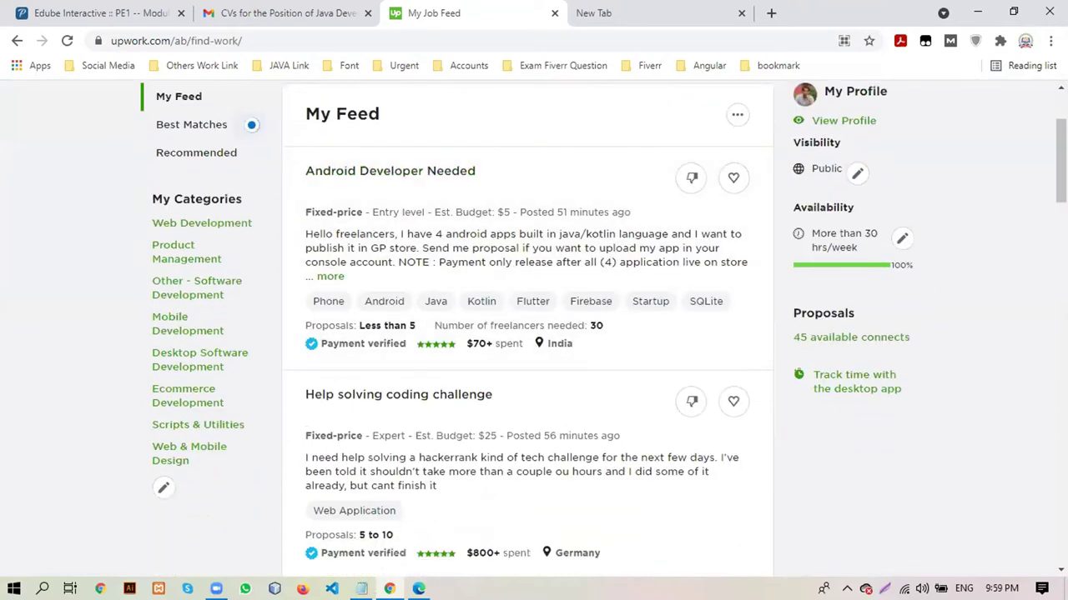
pyautogui.scroll(-1, 603, 328)
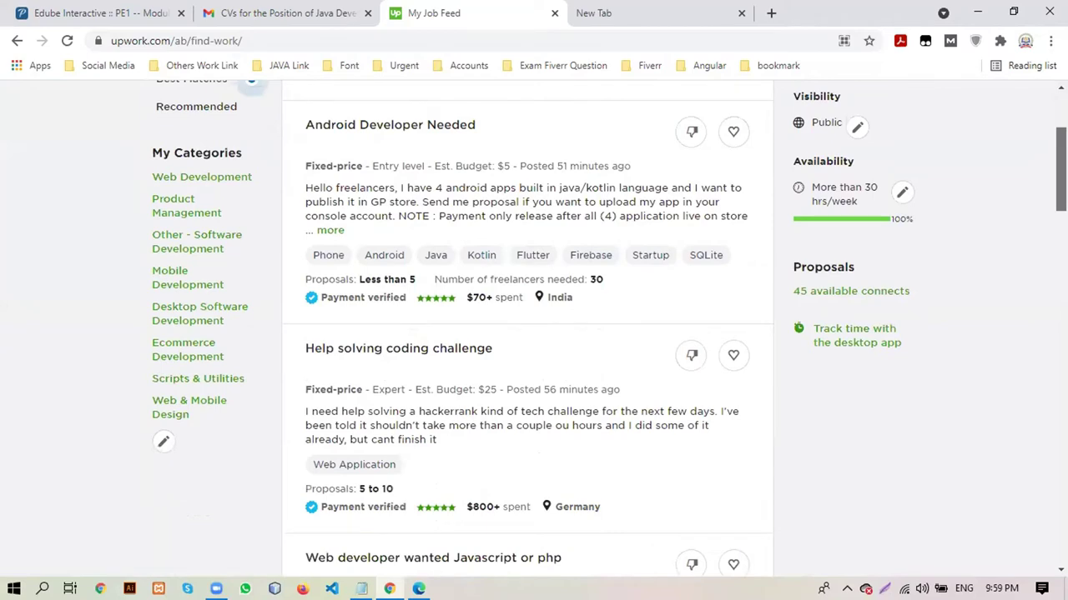
pyautogui.scroll(-2, 534, 325)
pyautogui.scroll(-1, 534, 325)
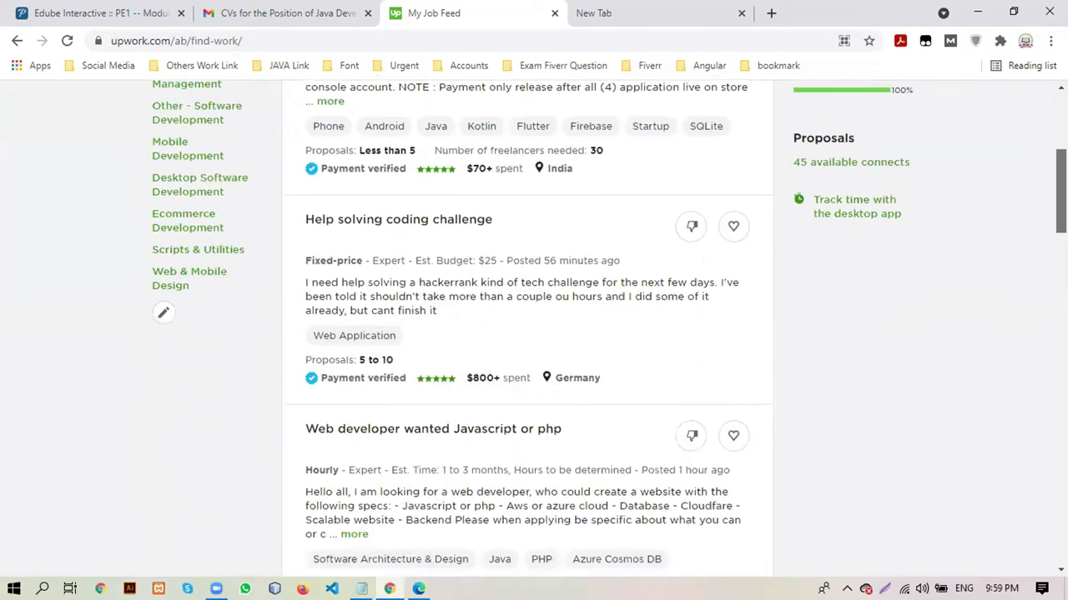
pyautogui.scroll(-1, 533, 326)
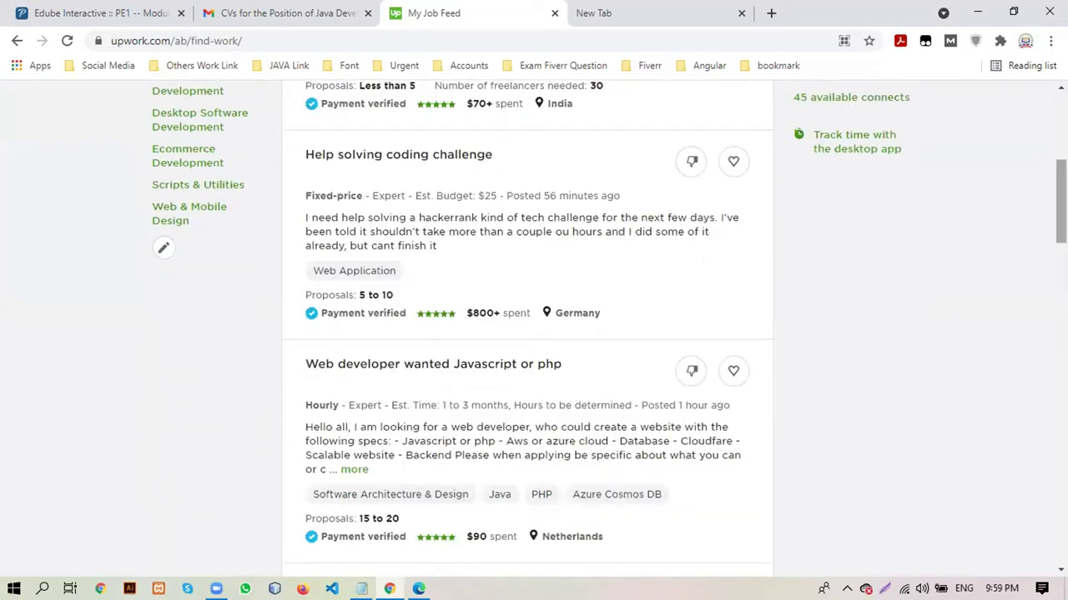
pyautogui.scroll(-2, 534, 325)
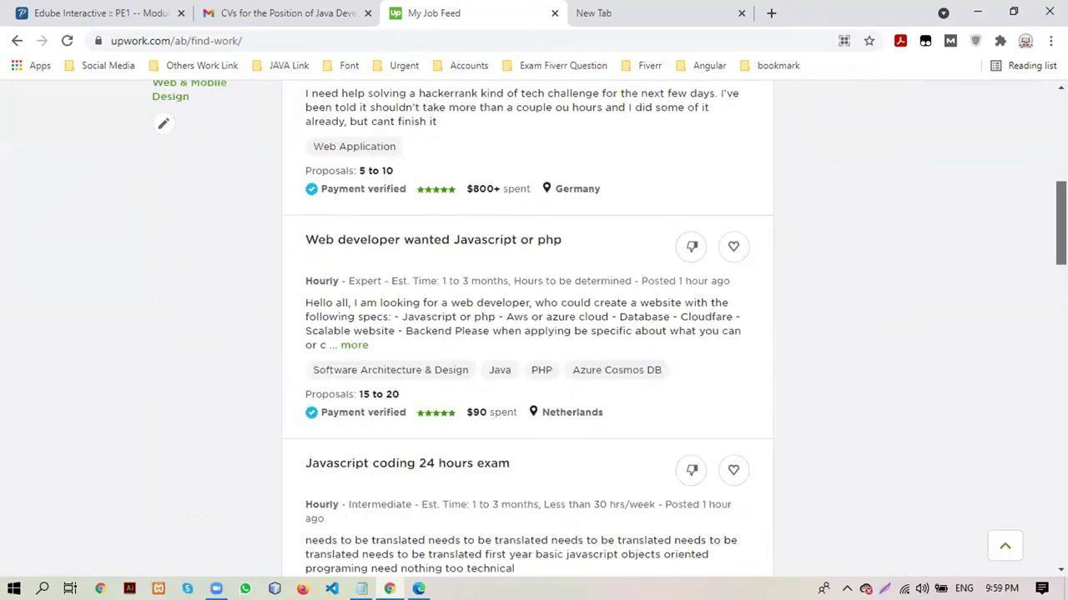
pyautogui.scroll(-1, 527, 325)
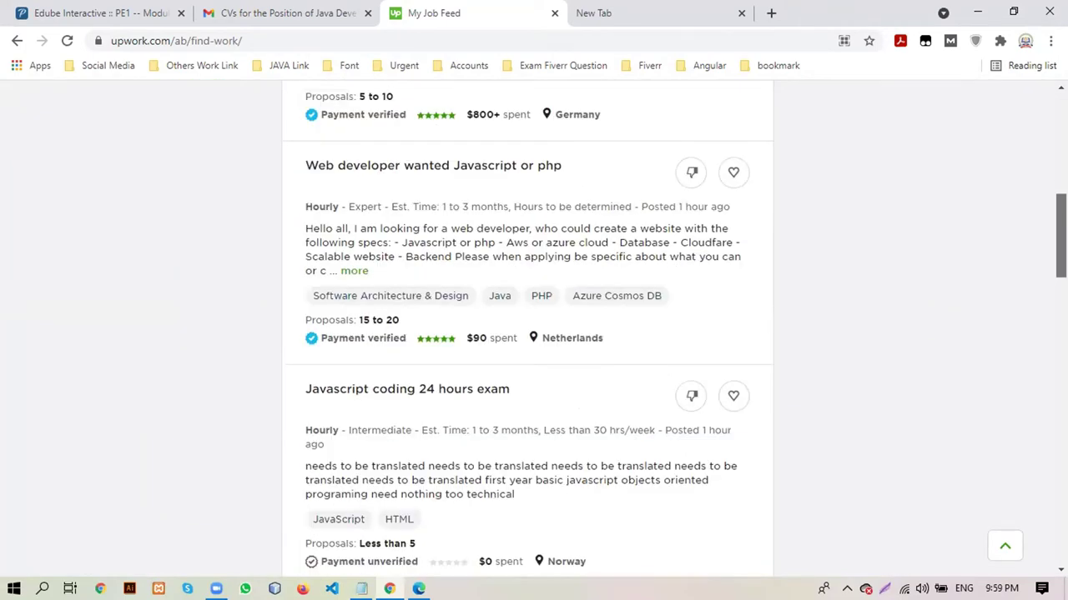
pyautogui.scroll(-1, 527, 326)
pyautogui.scroll(-1, 527, 326)
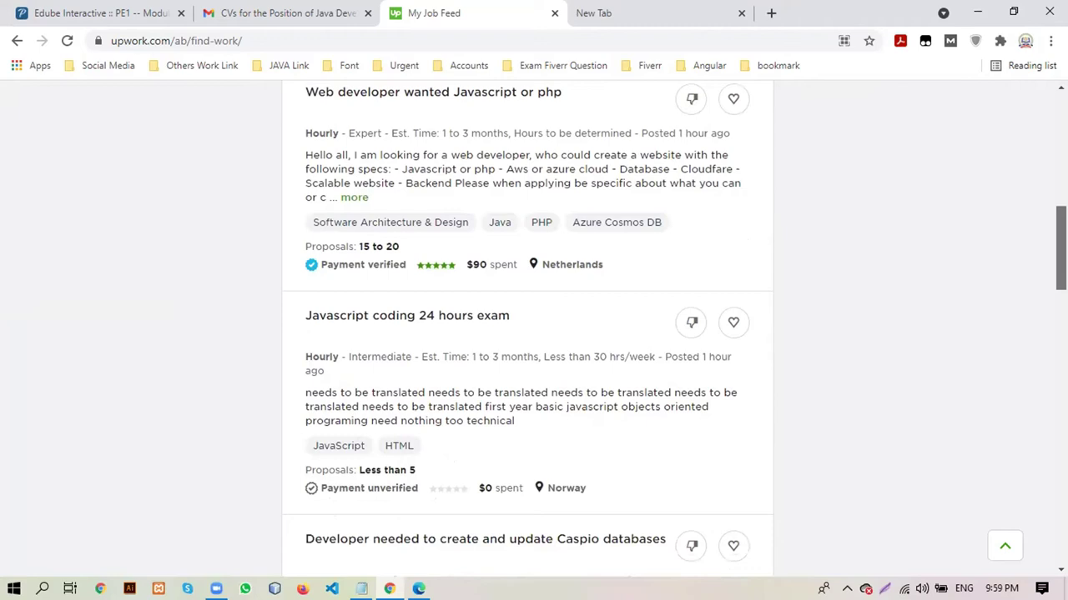
pyautogui.scroll(-1, 527, 325)
pyautogui.scroll(-1, 527, 325)
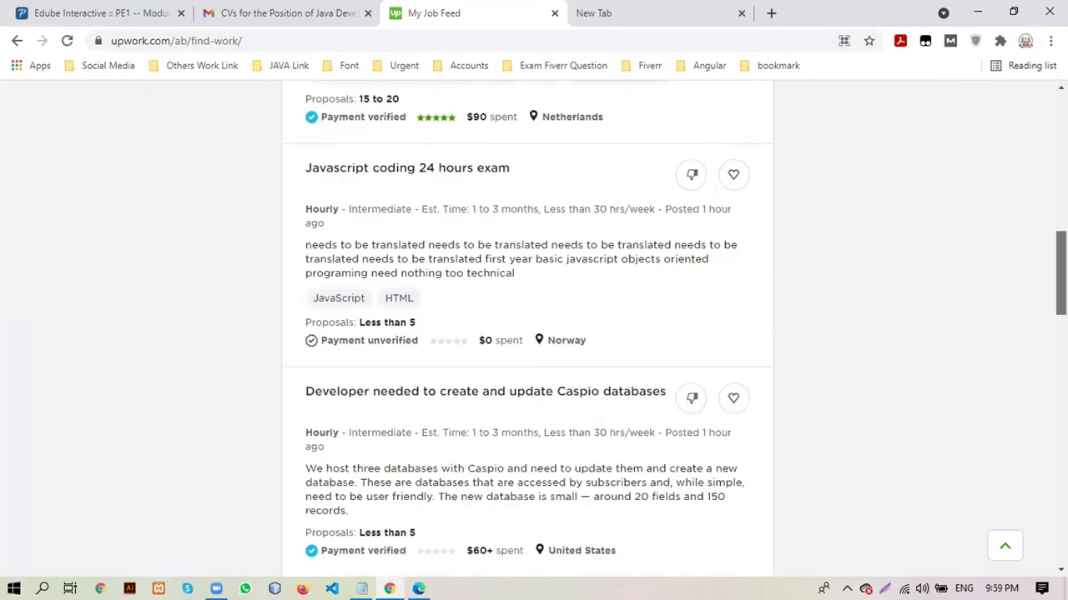
pyautogui.scroll(-1, 527, 325)
pyautogui.scroll(-1, 527, 326)
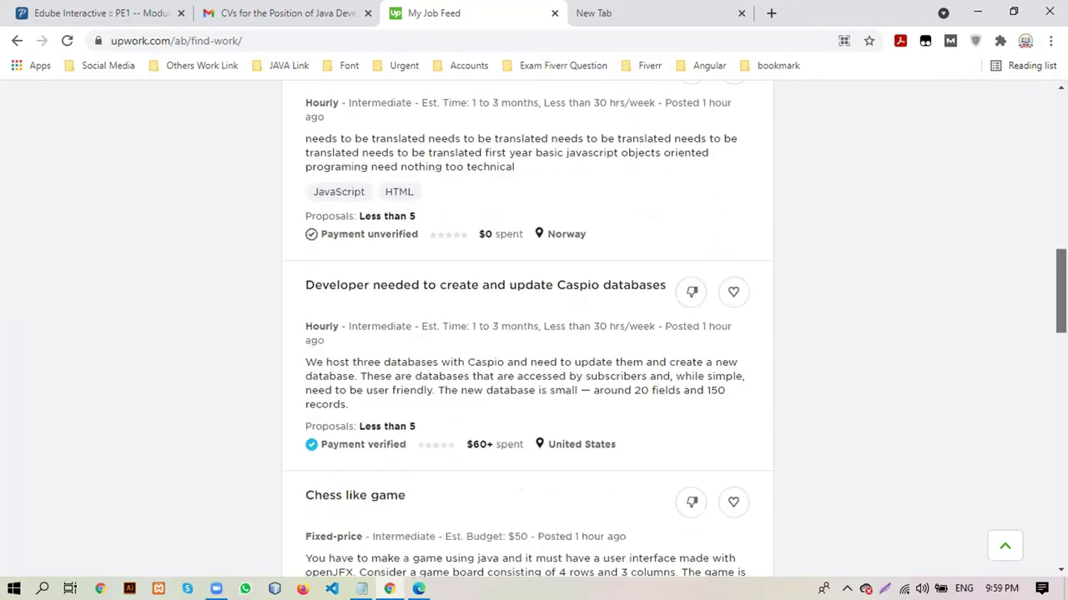
pyautogui.scroll(-1, 527, 325)
pyautogui.scroll(-1, 527, 326)
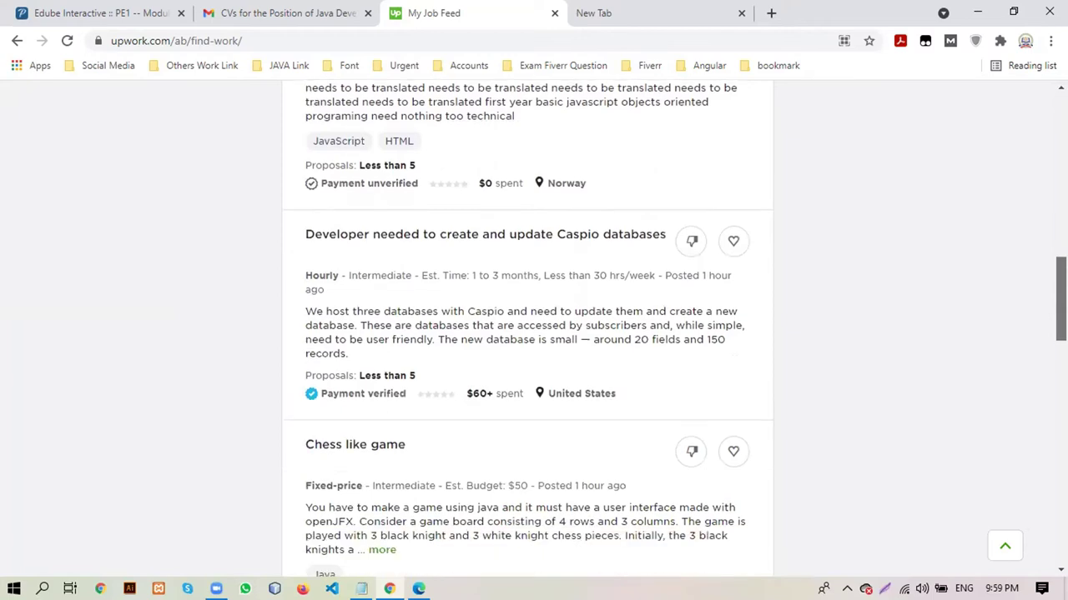
pyautogui.scroll(-2, 527, 326)
pyautogui.scroll(-2, 527, 326)
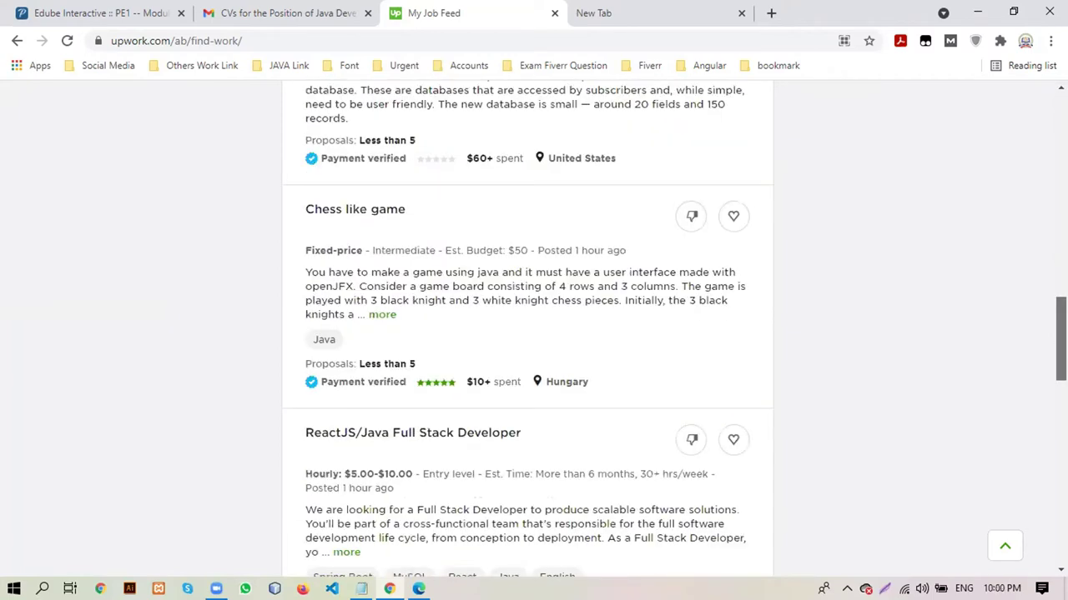
pyautogui.scroll(-2, 527, 325)
pyautogui.scroll(-4, 527, 326)
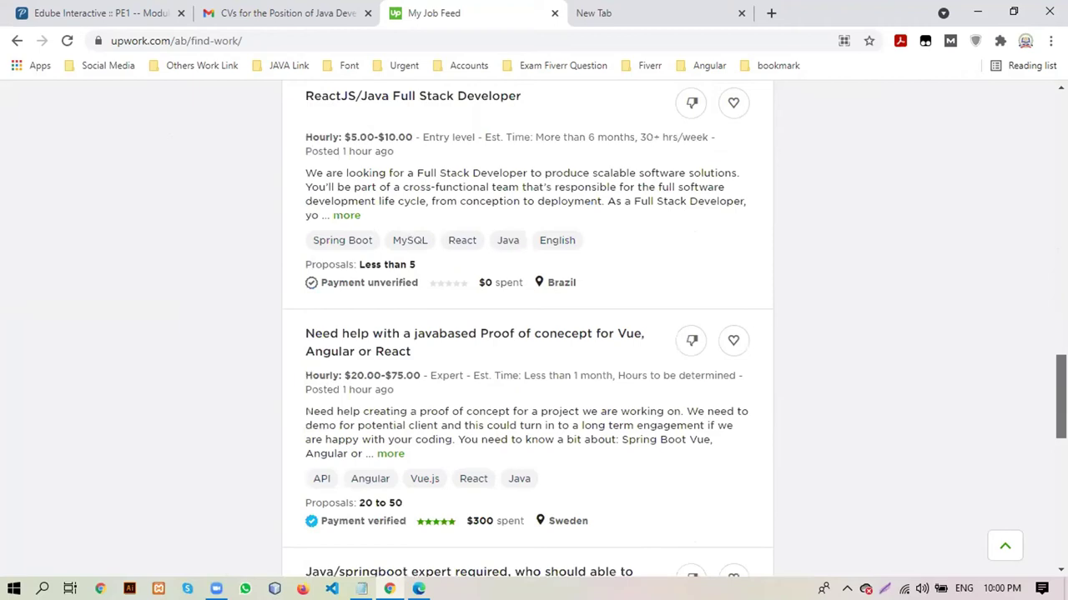
pyautogui.scroll(-2, 528, 325)
pyautogui.scroll(-1, 527, 325)
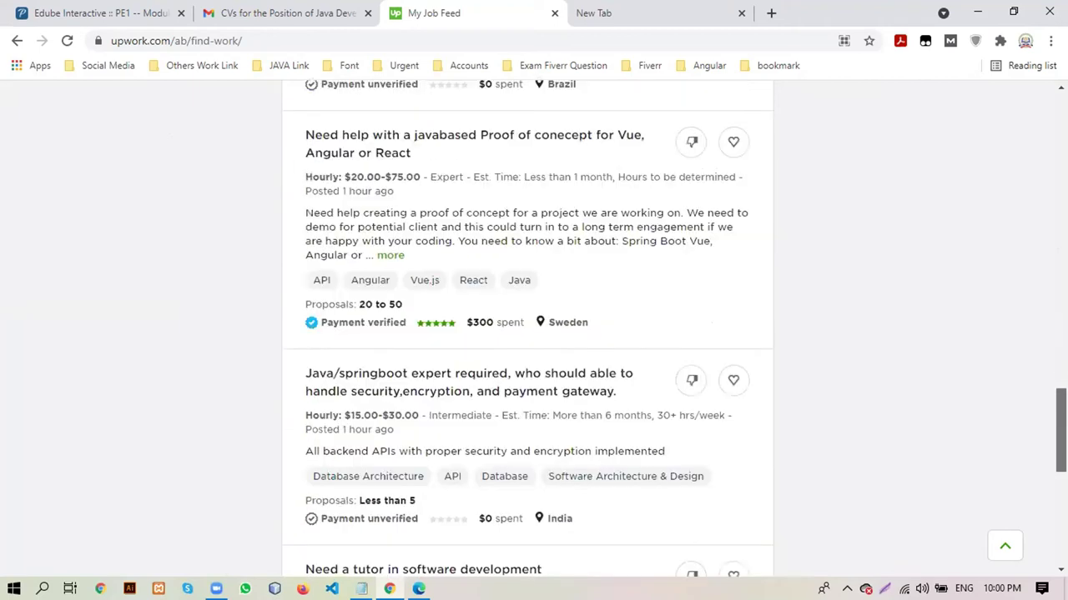
pyautogui.scroll(-3, 527, 326)
pyautogui.scroll(-2, 527, 325)
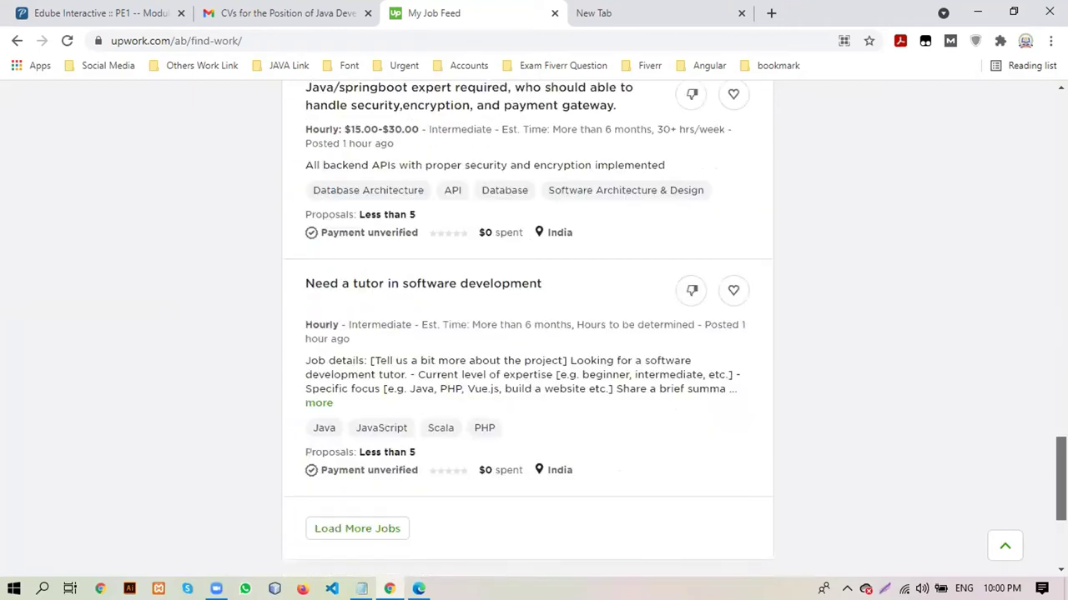
pyautogui.scroll(-1, 528, 325)
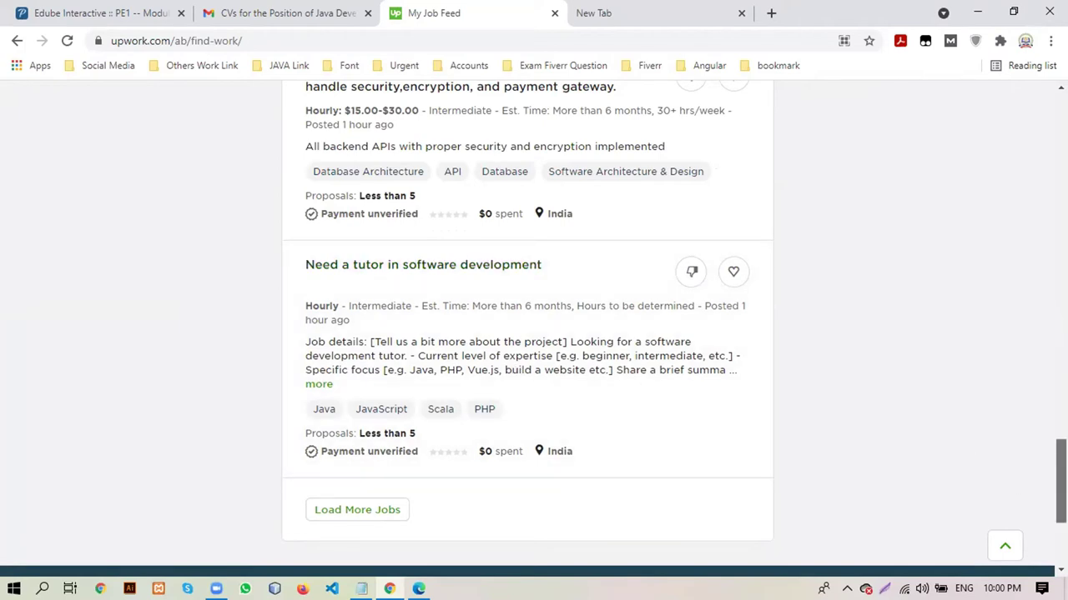
pyautogui.scroll(-2, 1060, 484)
pyautogui.click(1005, 545)
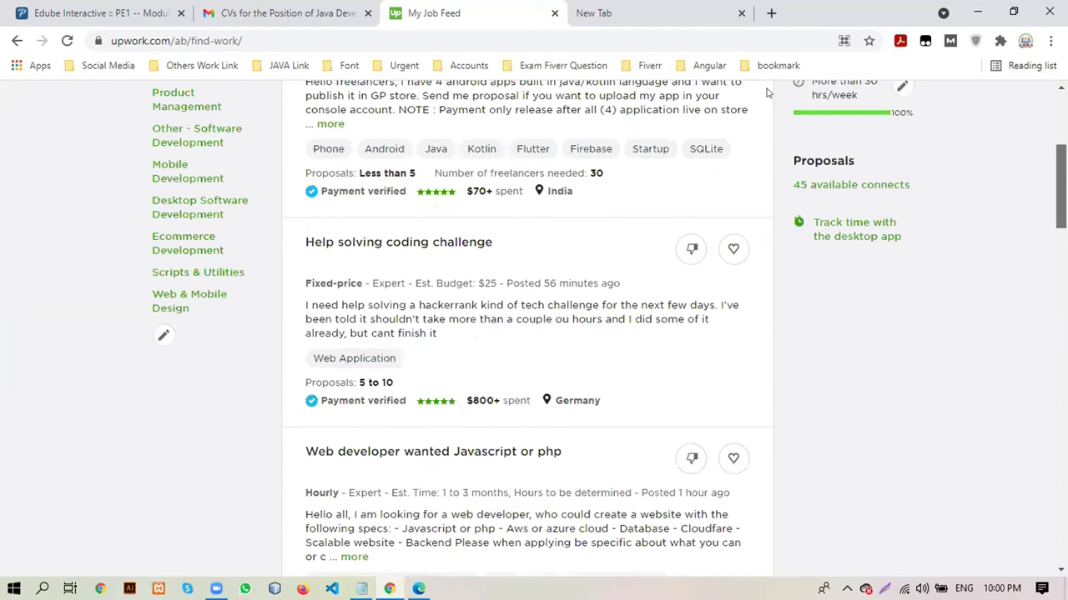
# Enter 'fi' in the address bar, skipping wrong suggestions, and load fiverr.com
pyautogui.click(398, 35)
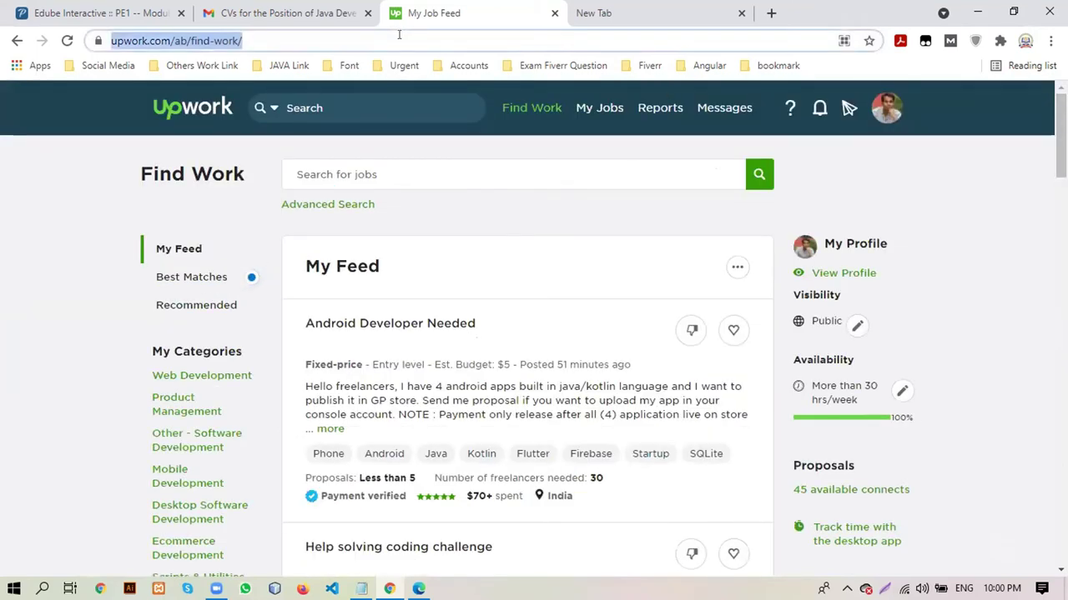
pyautogui.write('fr')
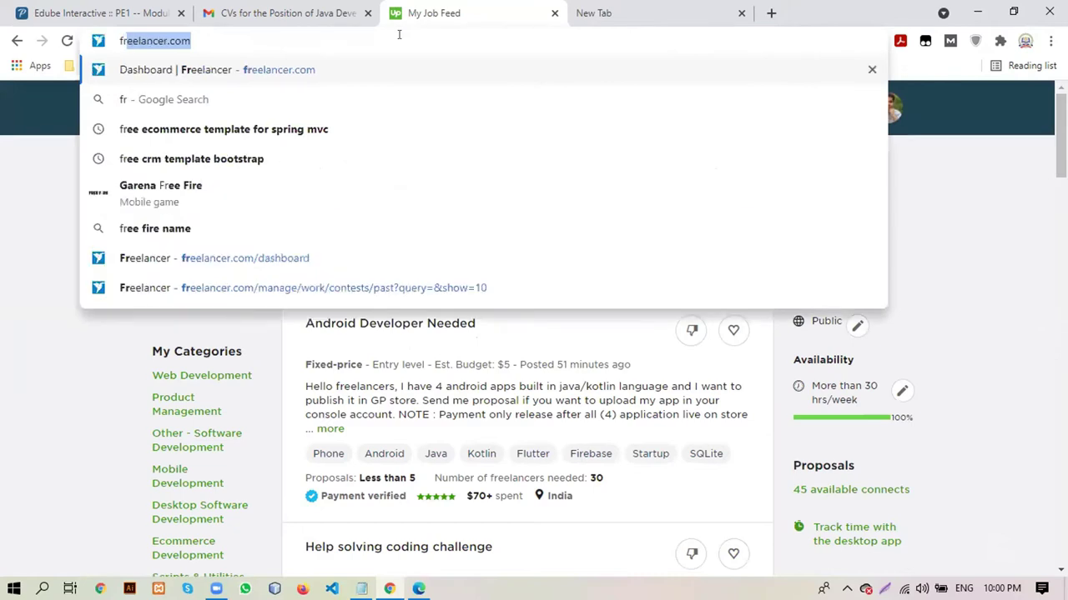
pyautogui.press('BackSpace')
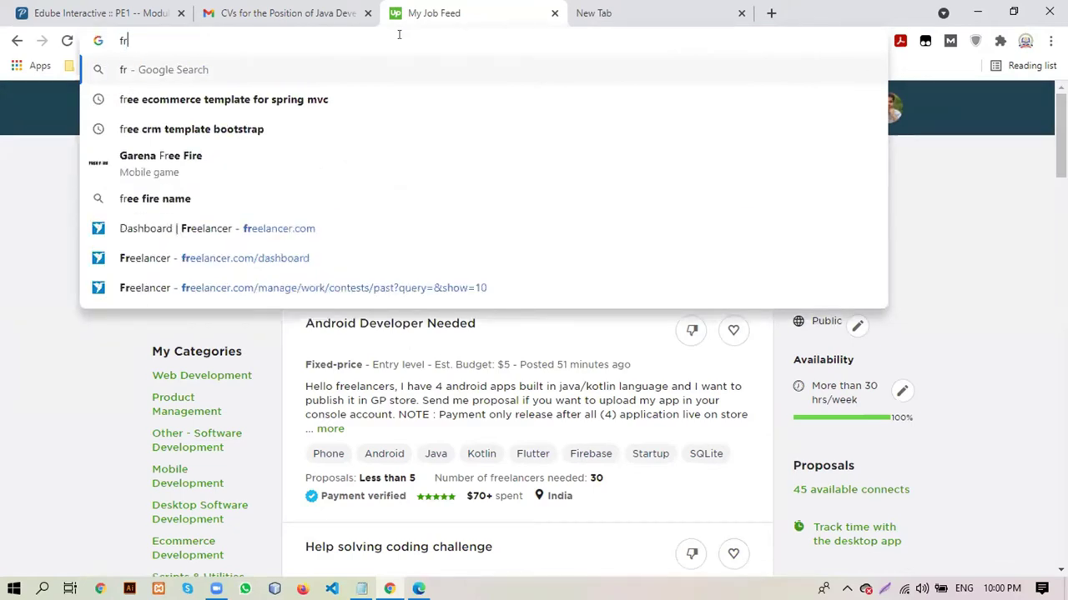
pyautogui.write('i')
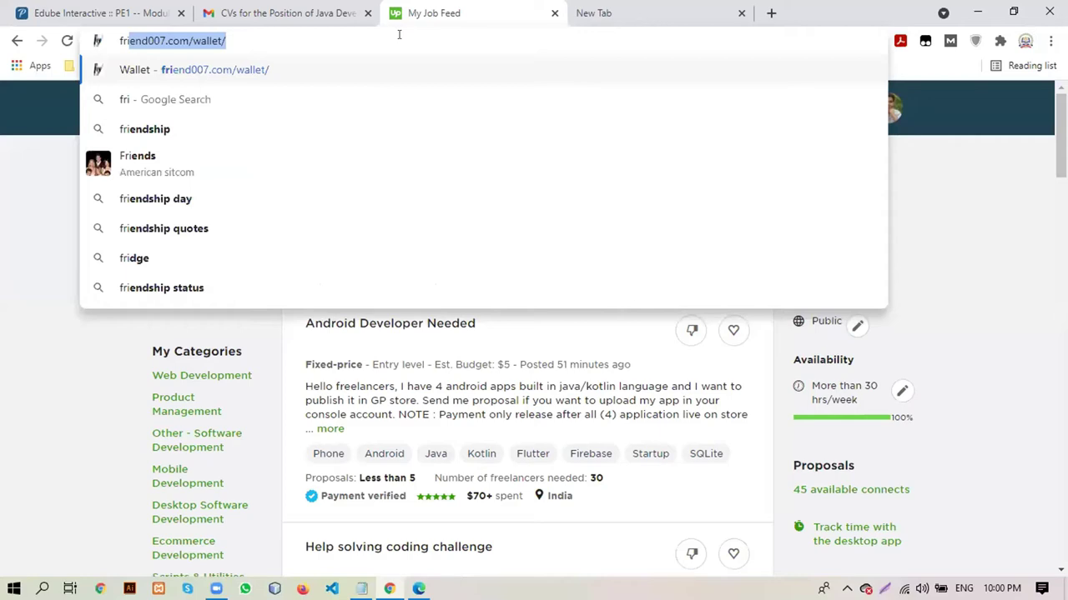
pyautogui.press('BackSpace')
pyautogui.press('BackSpace')
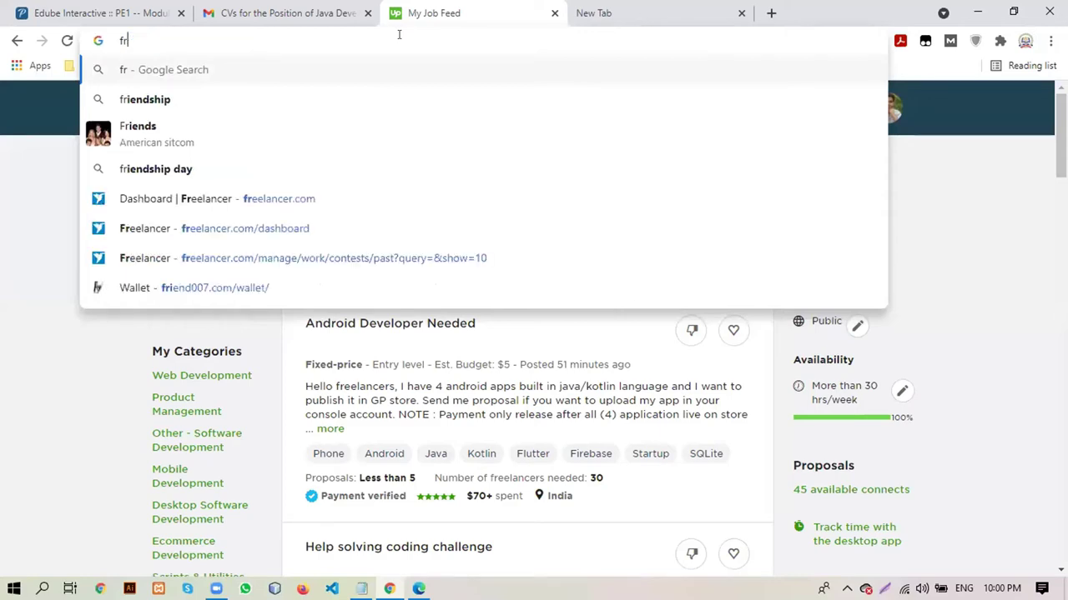
pyautogui.press('BackSpace')
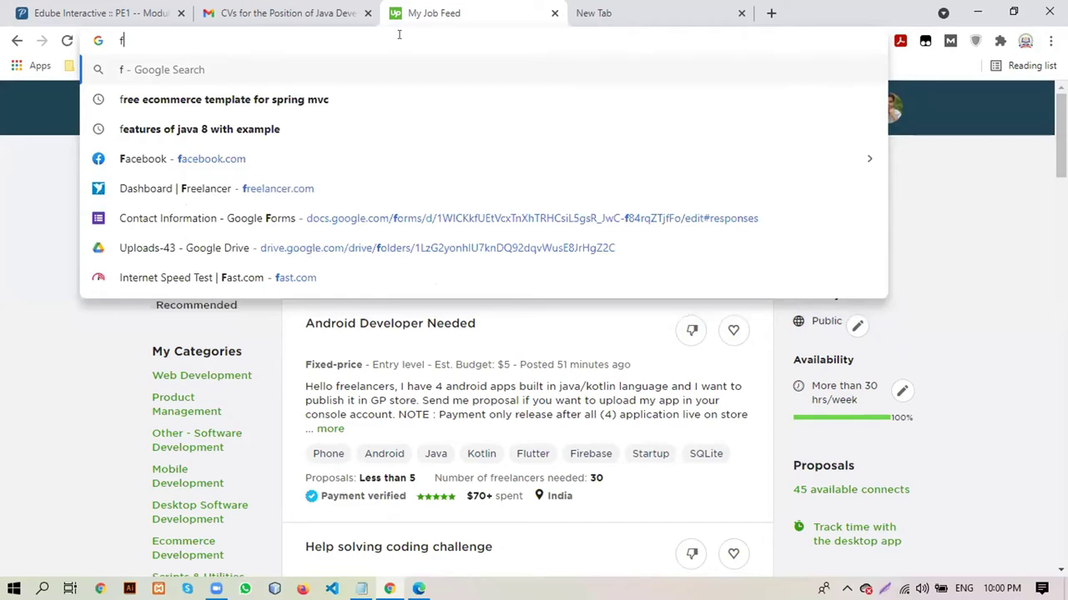
pyautogui.write('i')
pyautogui.press('Return')
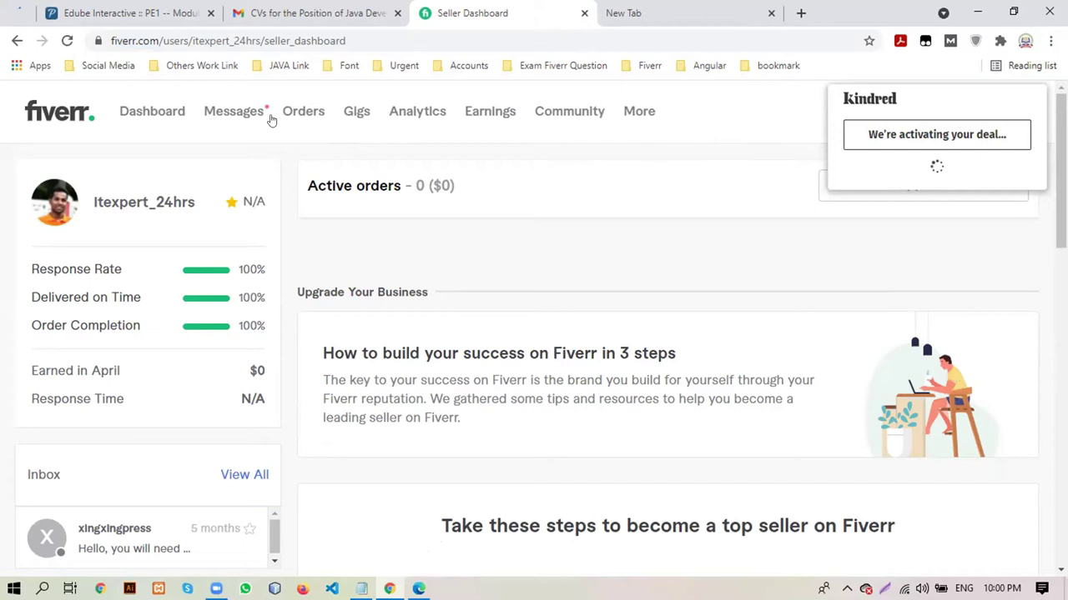
# Reload the Fiverr seller dashboard, then switch to the blank New Tab
pyautogui.click(48, 110)
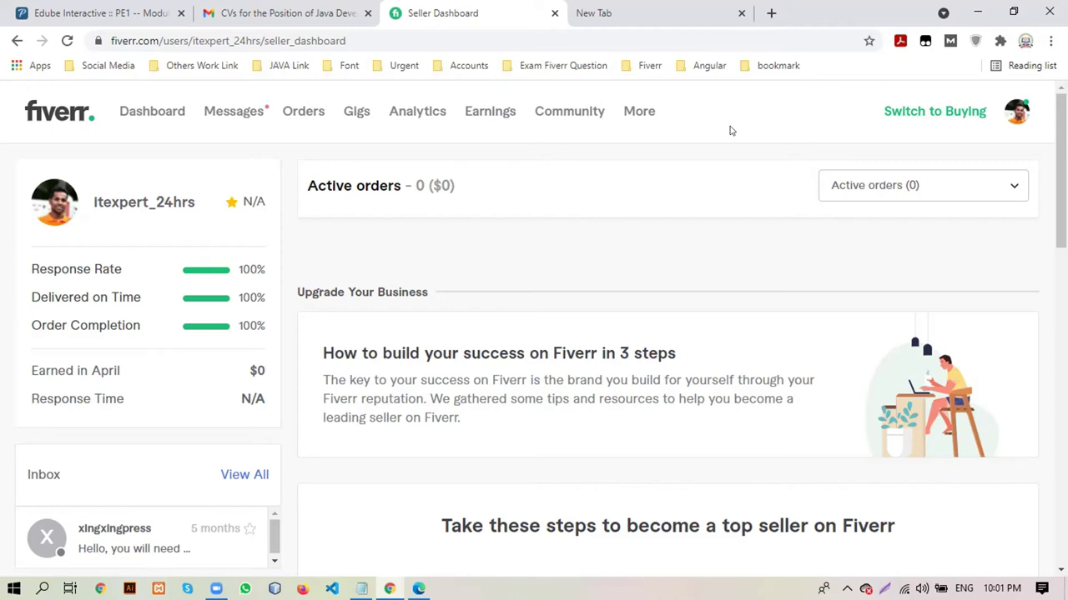
pyautogui.click(655, 12)
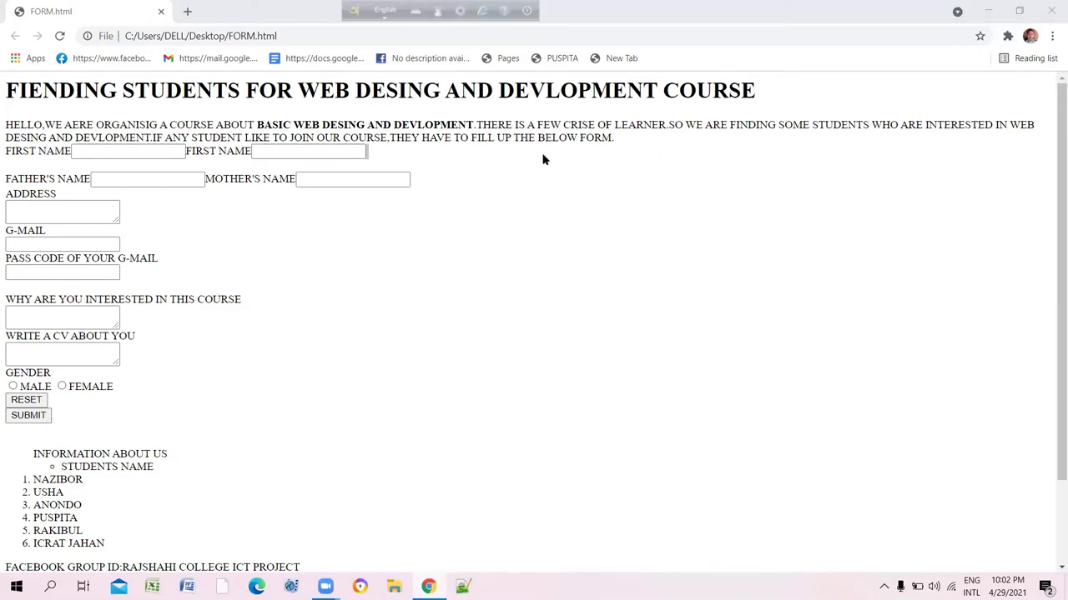
pyautogui.scroll(-1, 542, 159)
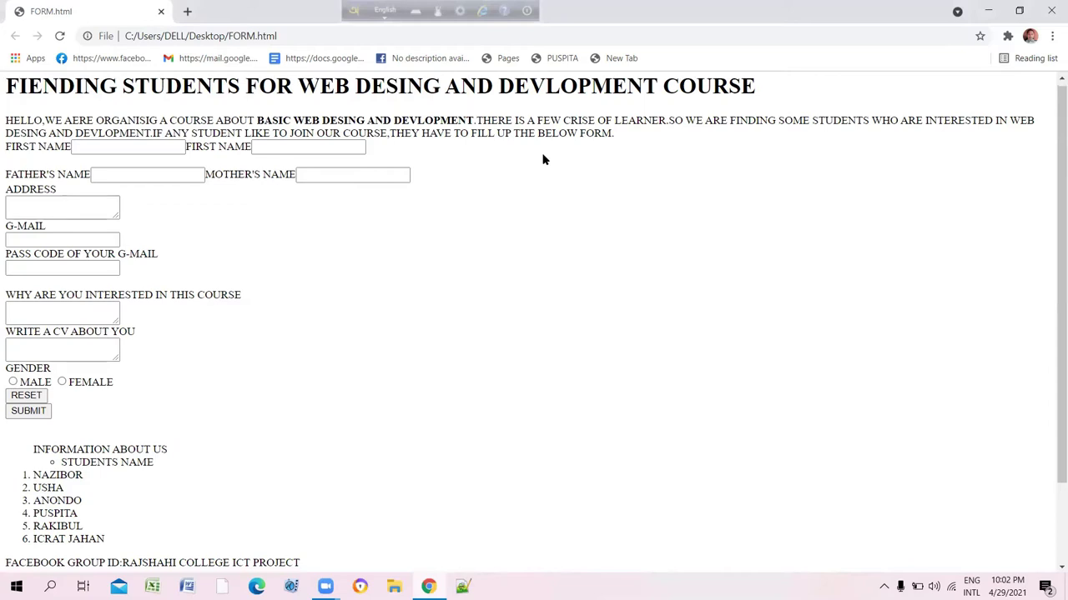
pyautogui.scroll(-1, 542, 159)
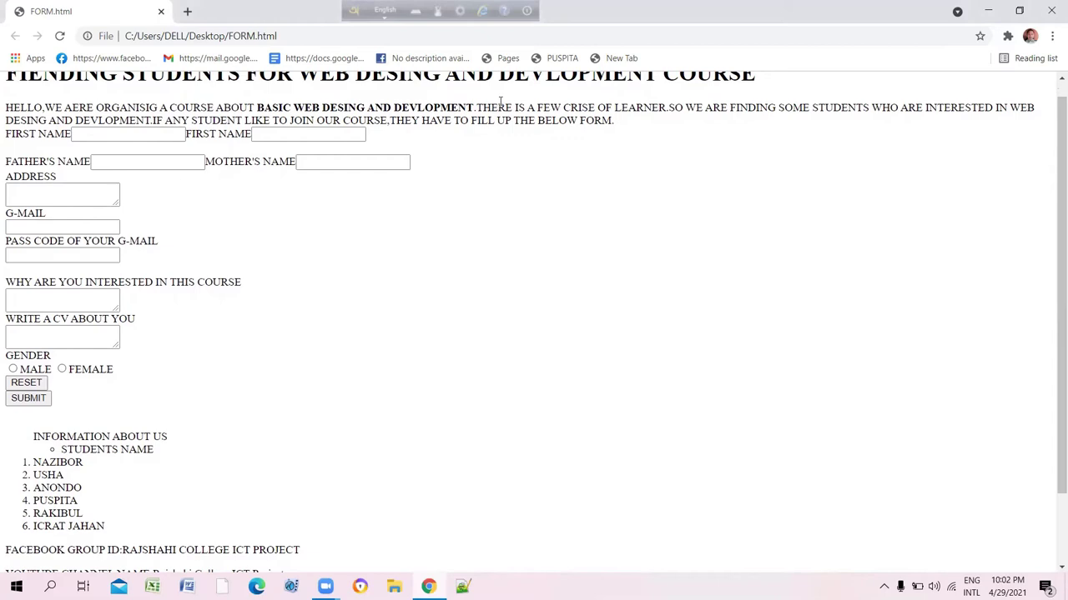
pyautogui.scroll(1, 500, 101)
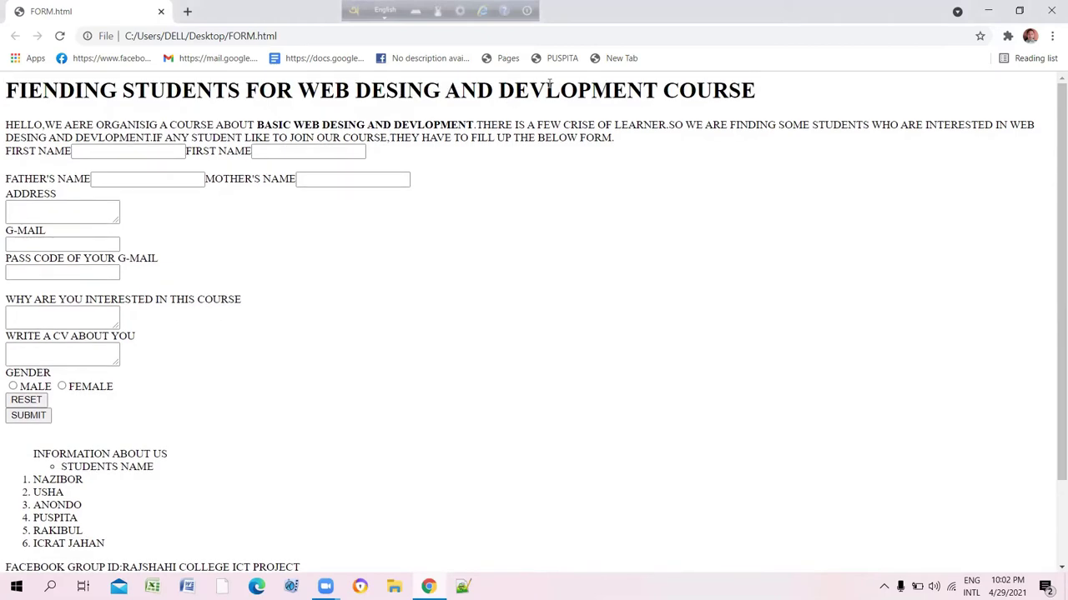
pyautogui.scroll(-2, 373, 240)
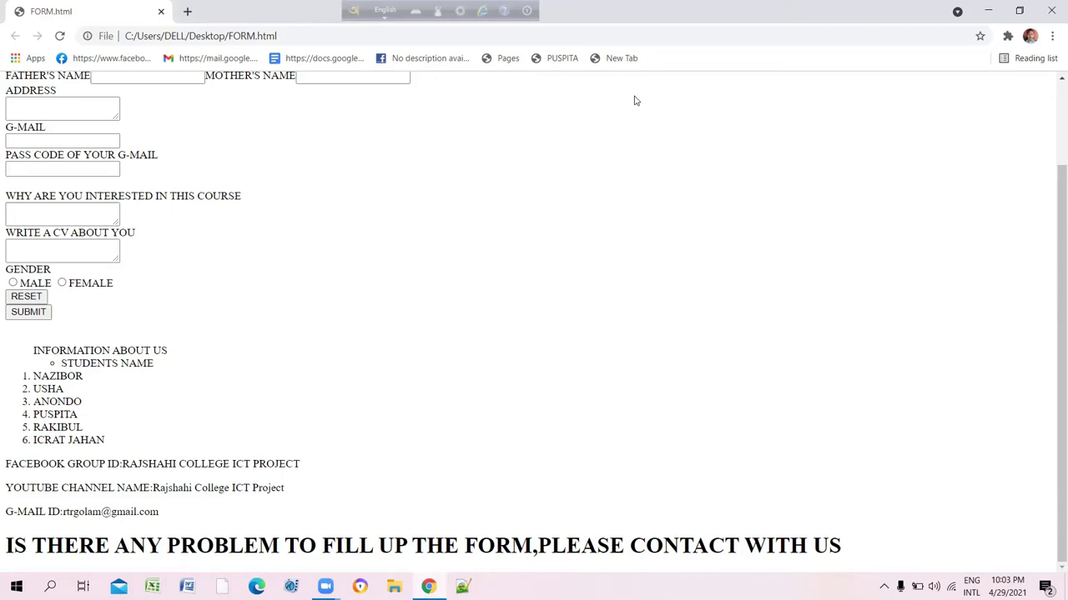
pyautogui.scroll(2, 368, 179)
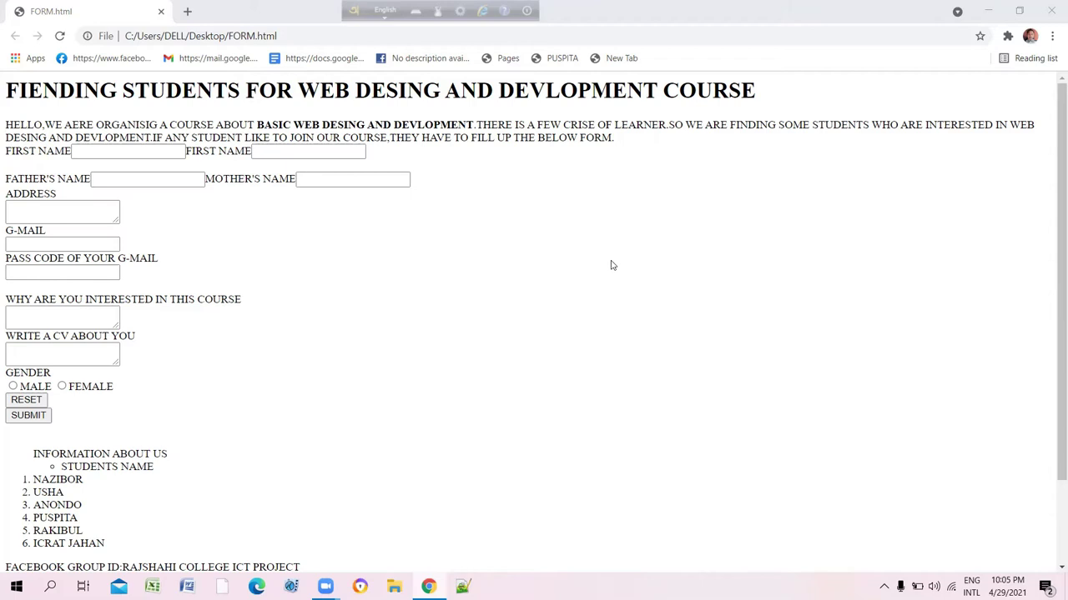
# Enter a 12-character password in the PASS CODE OF YOUR G-MAIL field
pyautogui.scroll(-1, 610, 265)
pyautogui.scroll(1, 610, 265)
pyautogui.scroll(-1, 113, 301)
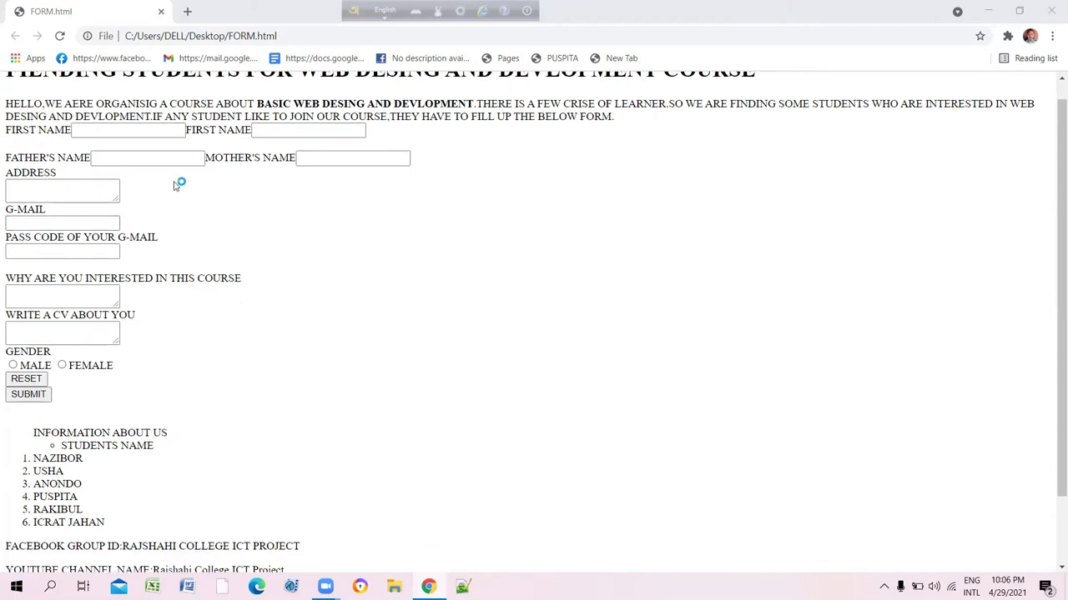
pyautogui.click(54, 252)
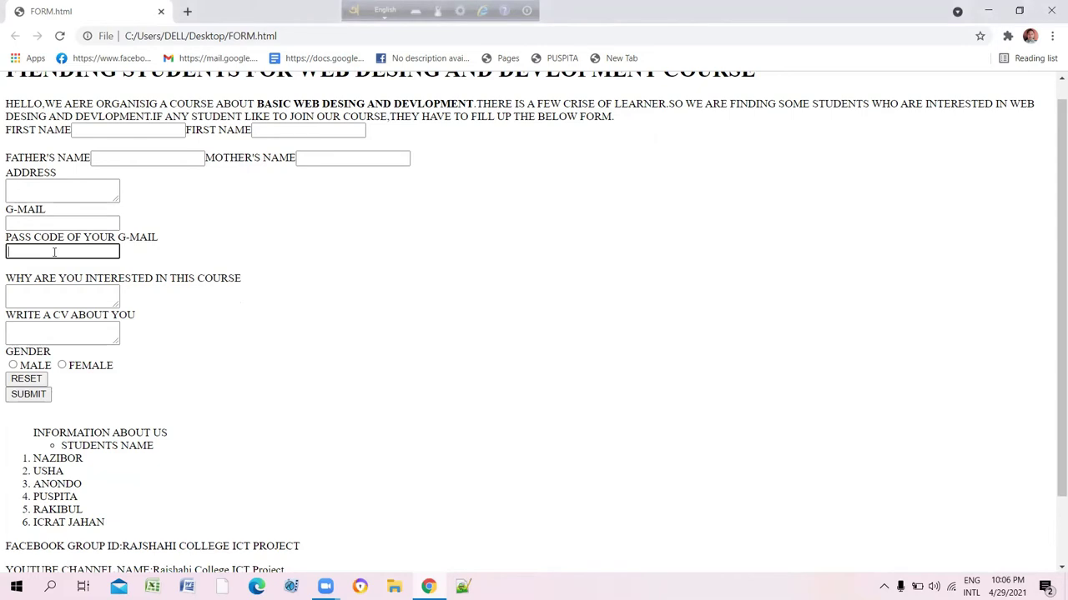
pyautogui.write('••••••••••••')
# Type the user's Gmail address into the form's G-MAIL field
pyautogui.click(59, 223)
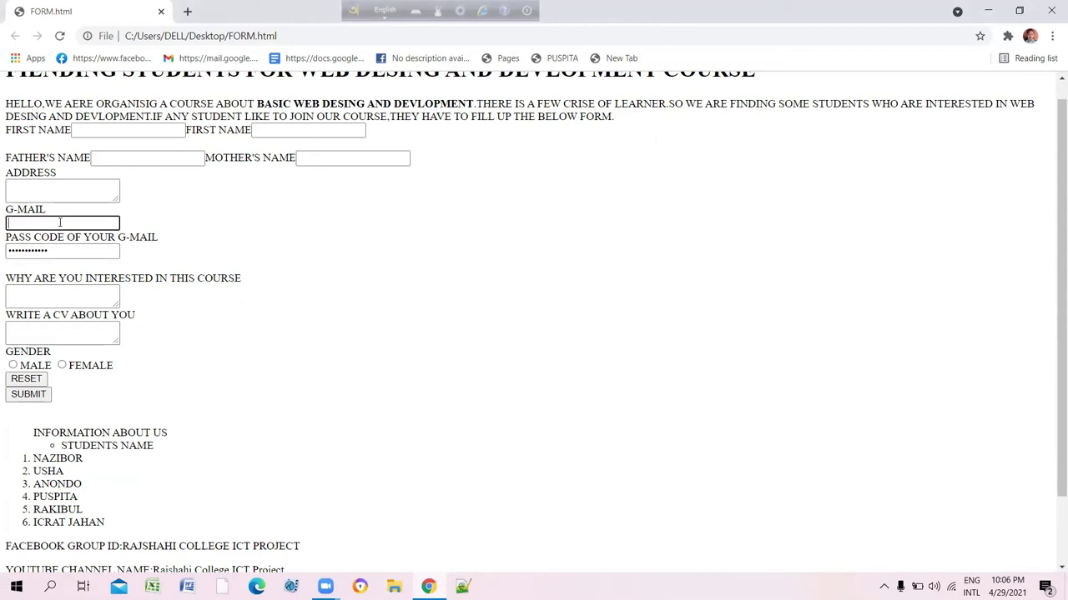
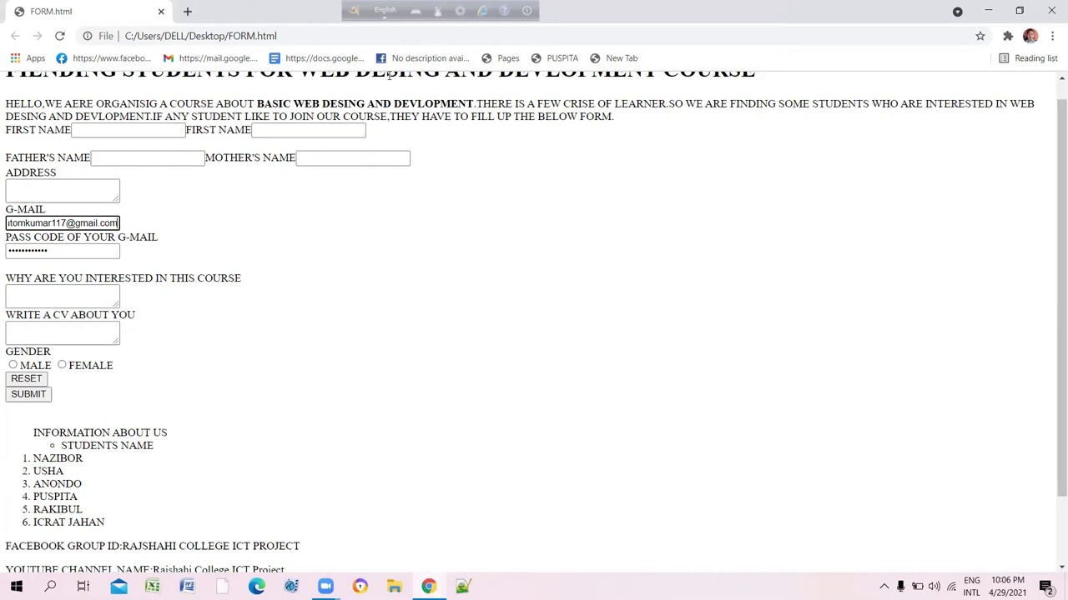
# Submit the filled registration form, reloading it as FORM.html? with the G-MAIL and pass code fields emptied
pyautogui.click(463, 584)
pyautogui.click(26, 380)
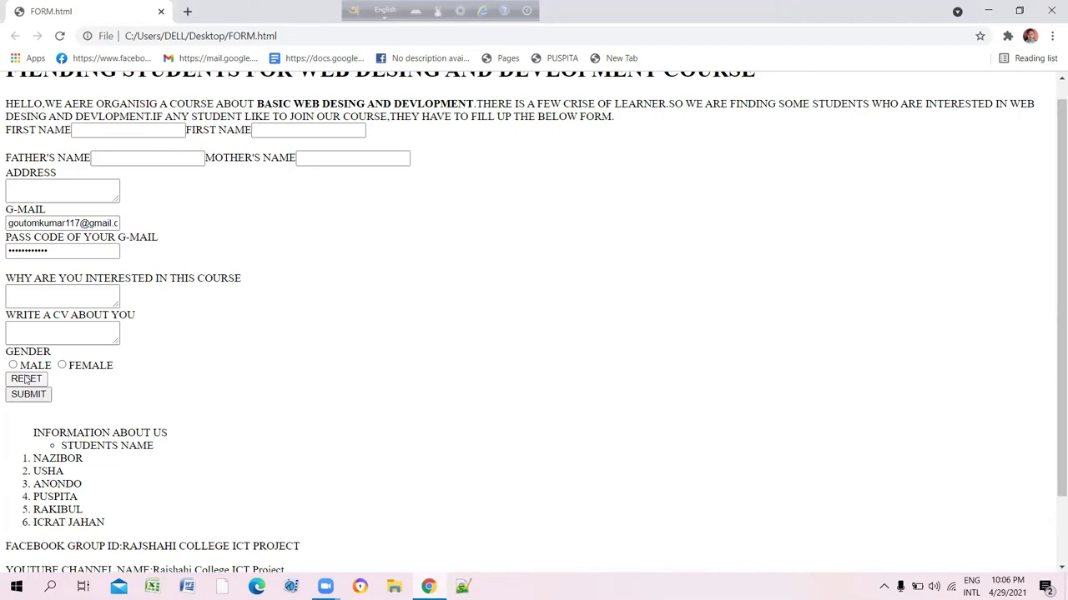
pyautogui.click(26, 379)
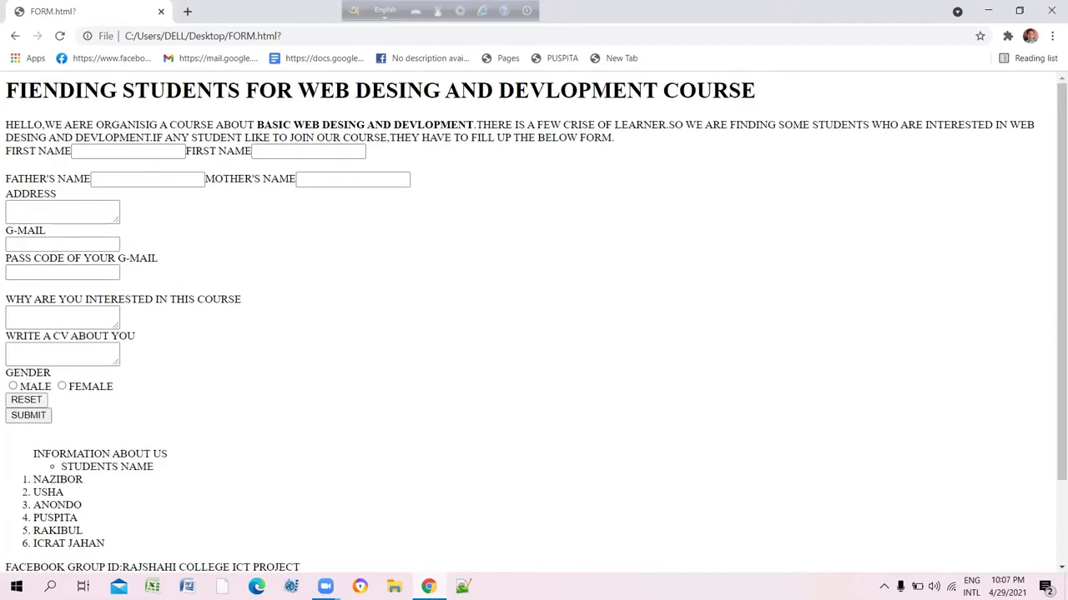